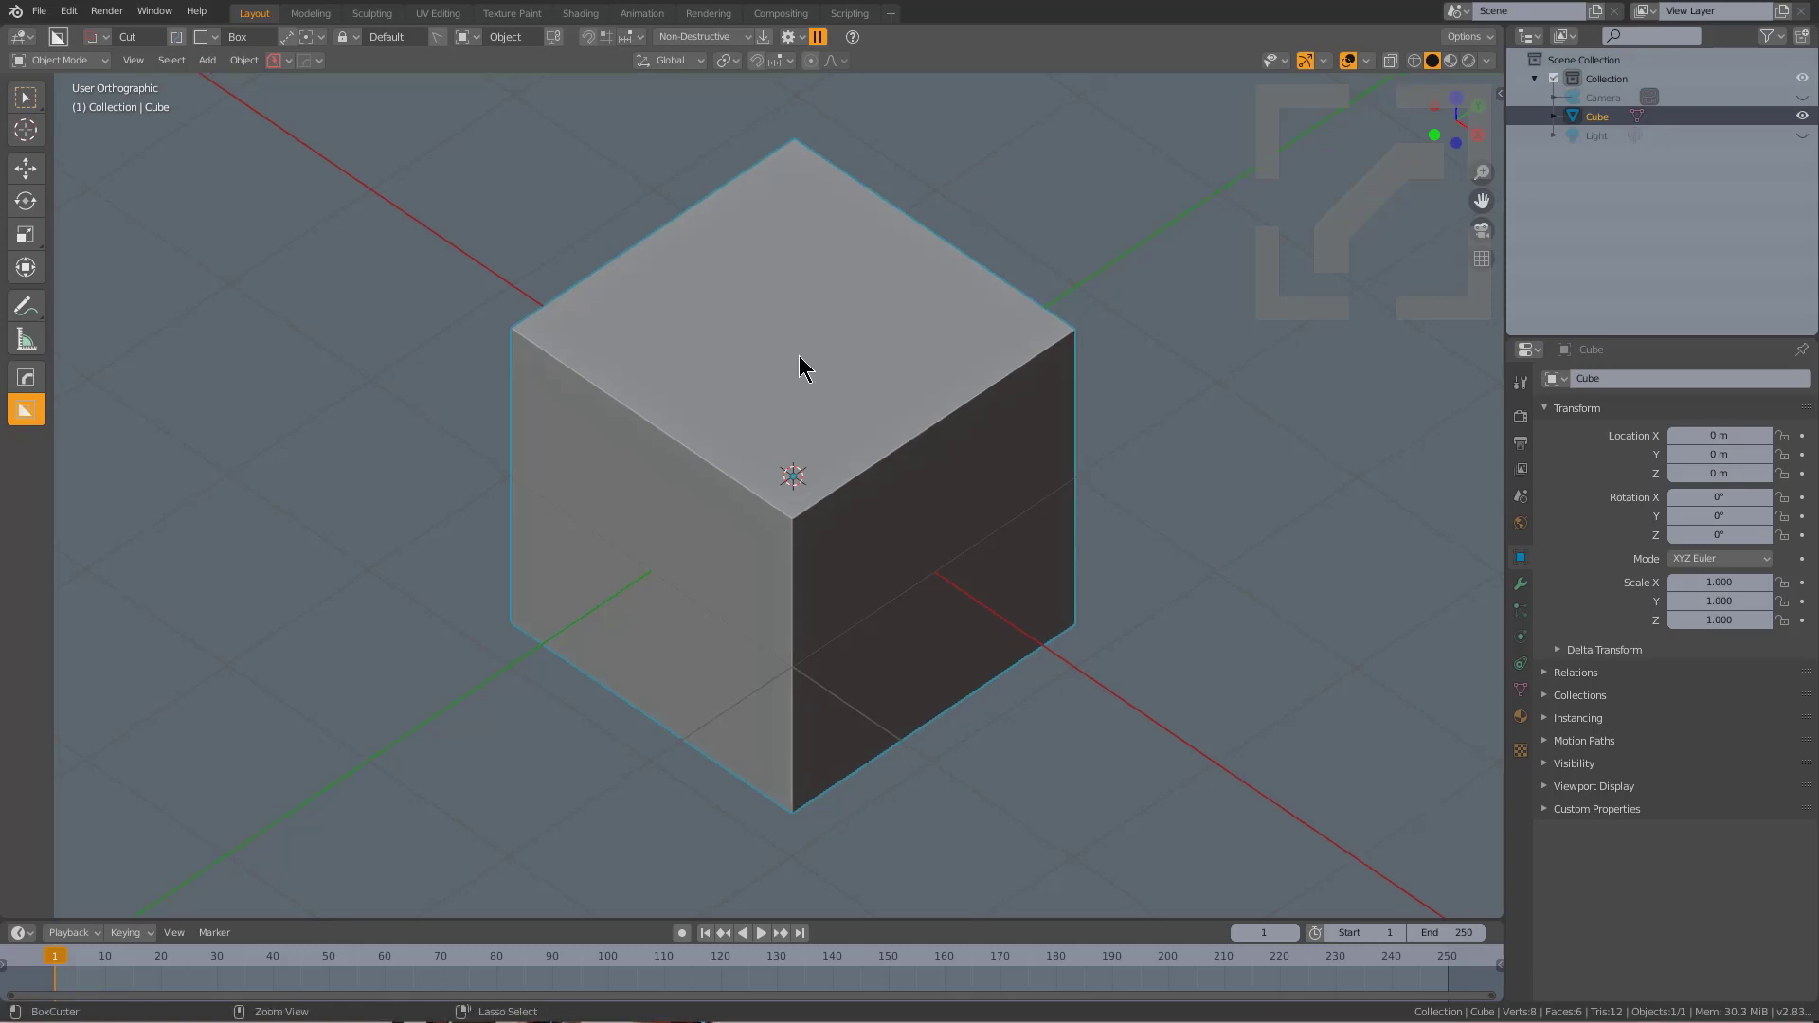
Switch the cutter shape to Circle and cut a round blind hole from the centre of the cube's top face.
middle_drag(799, 355, 797, 361)
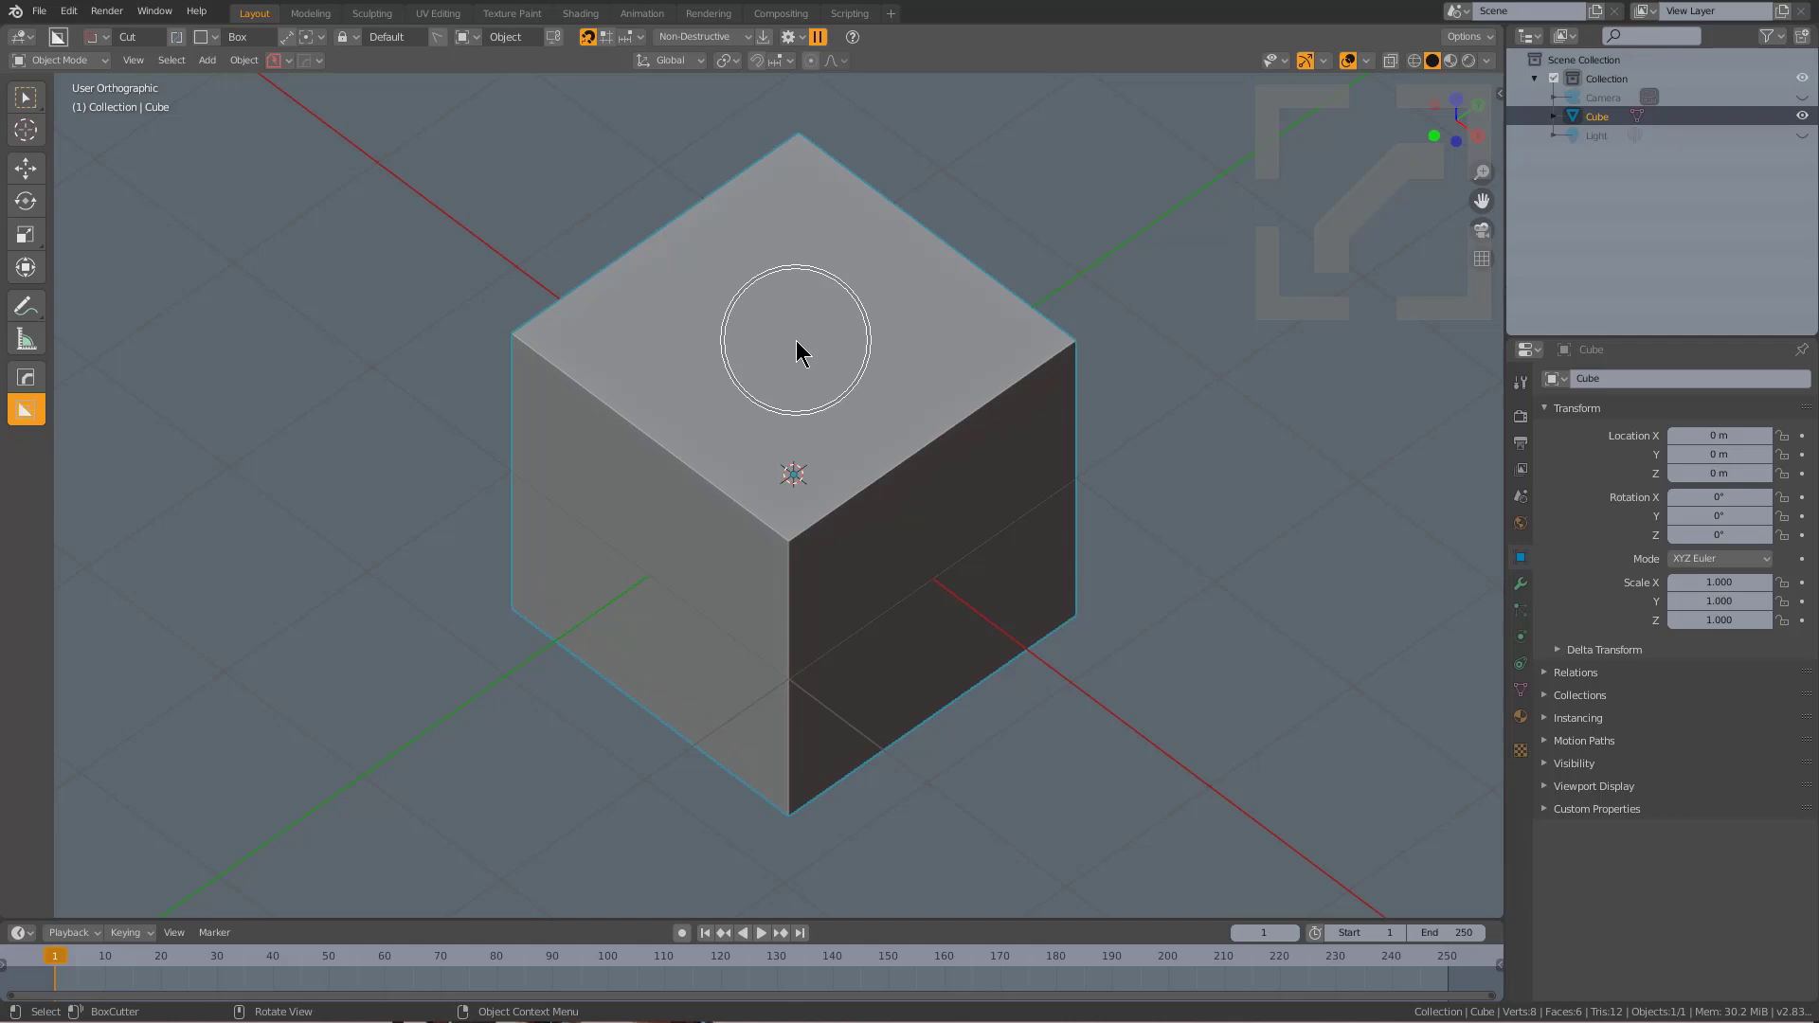
key(d)
click(688, 339)
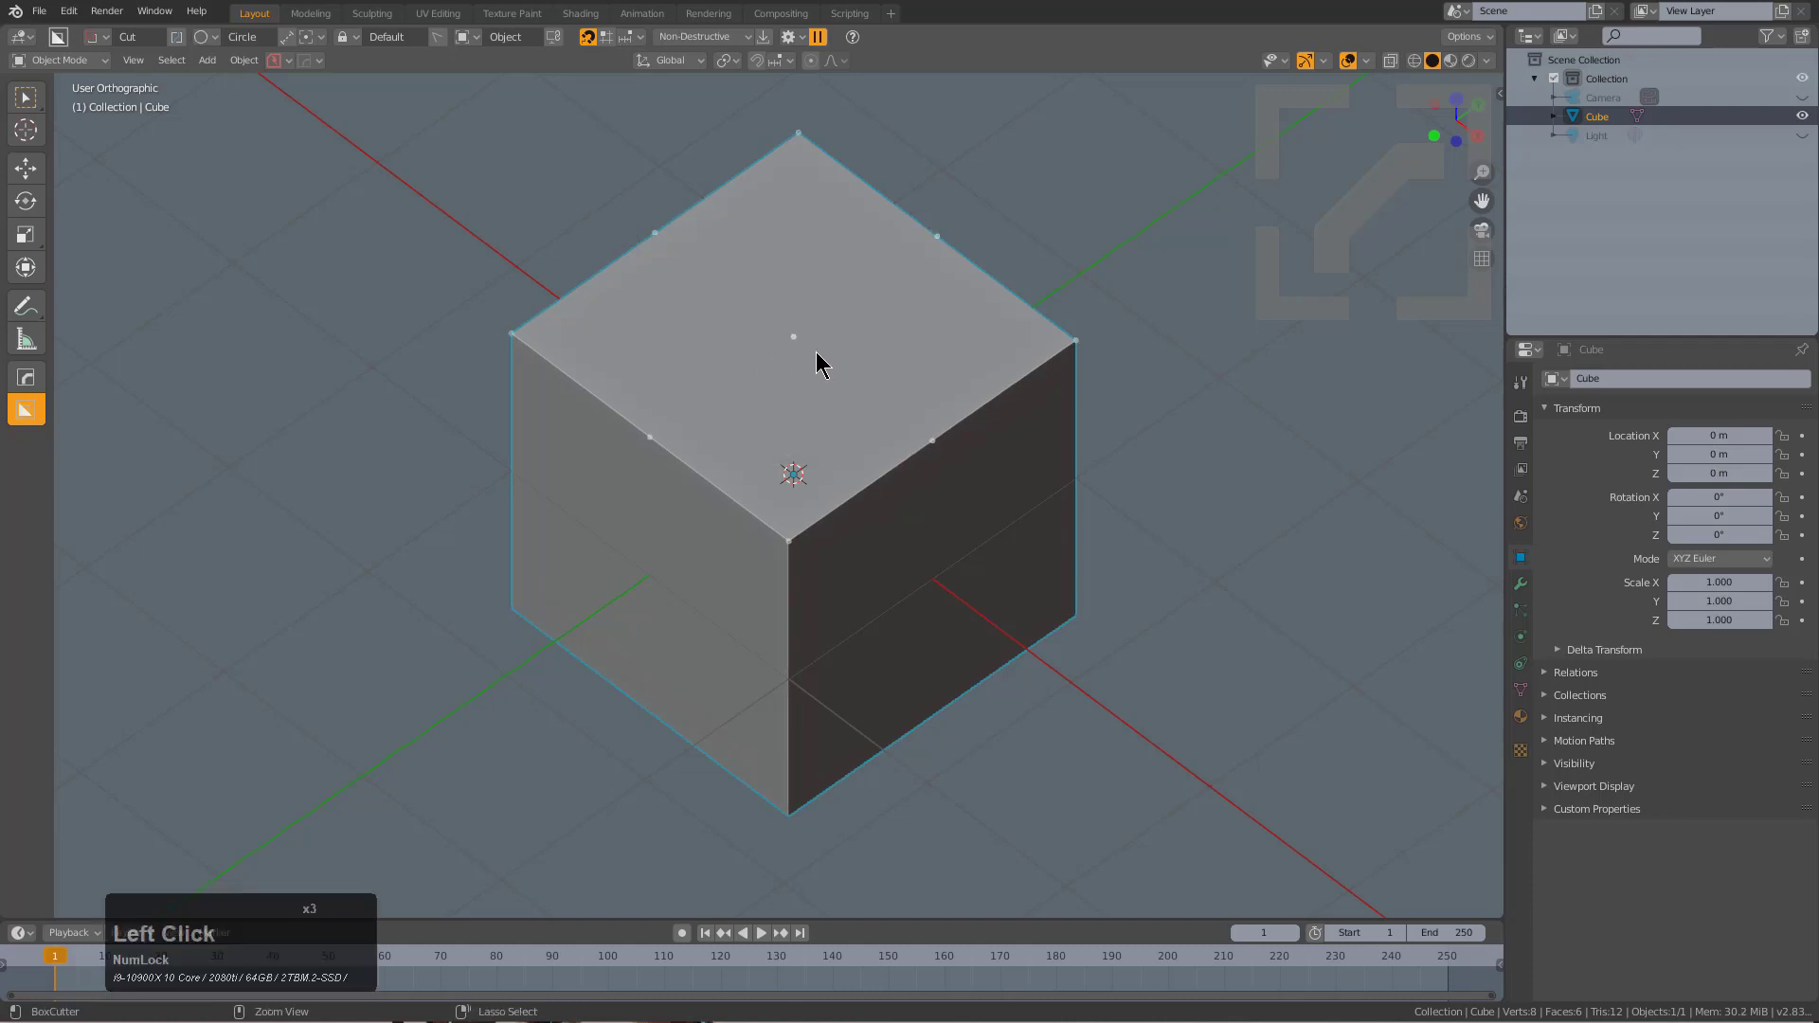
drag(794, 351, 921, 347)
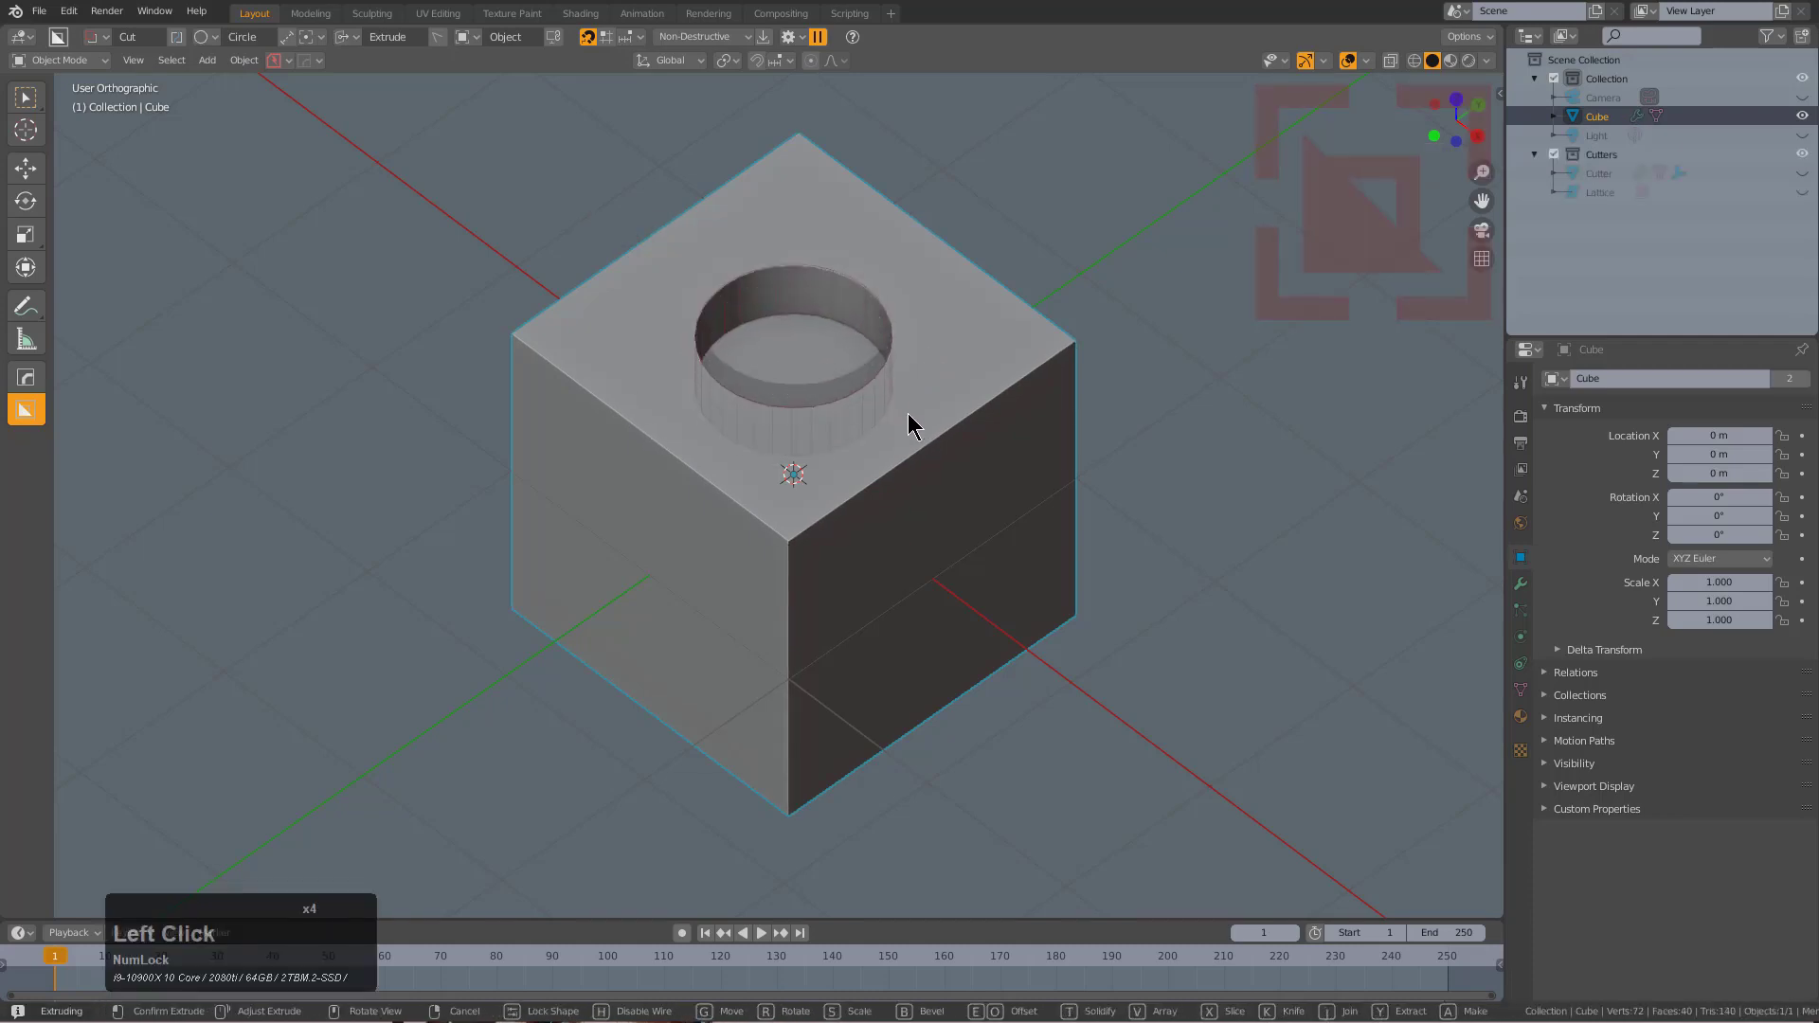
click(907, 489)
Enter mesh editing on the circular cutter and select only its top cap face in face mode.
middle_drag(909, 343, 897, 401)
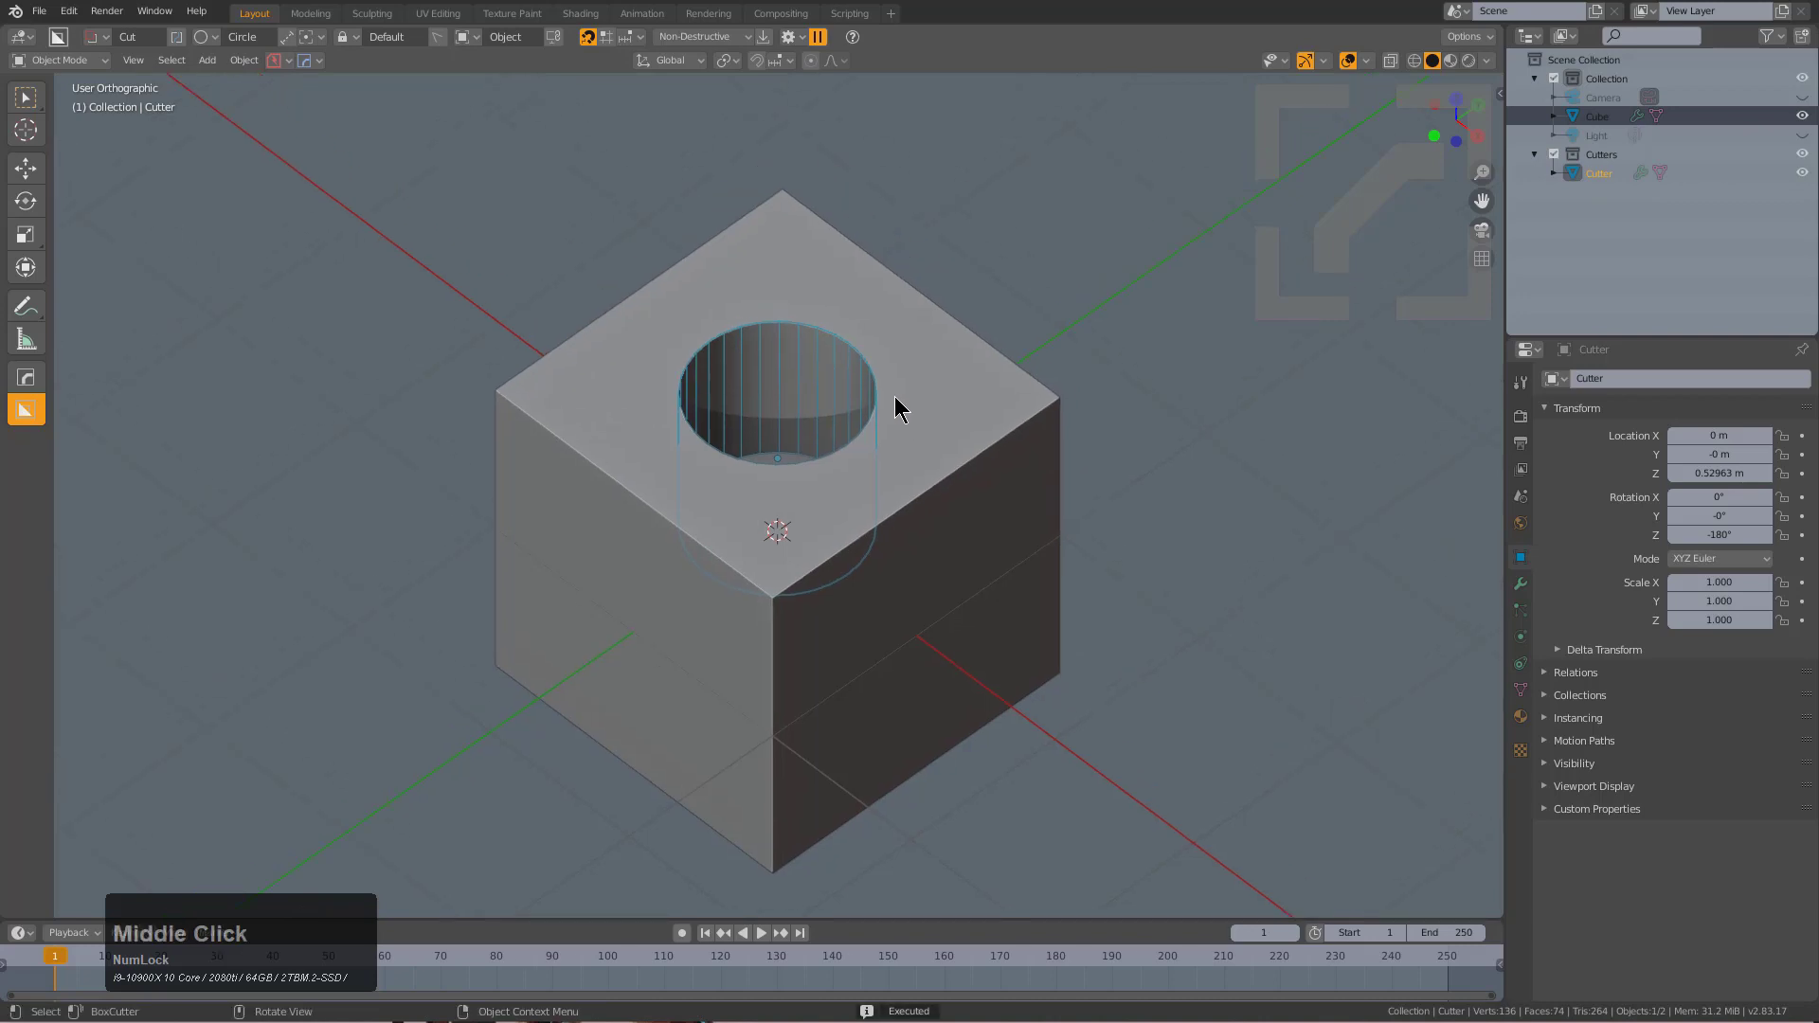
scroll(864, 367, up, 2)
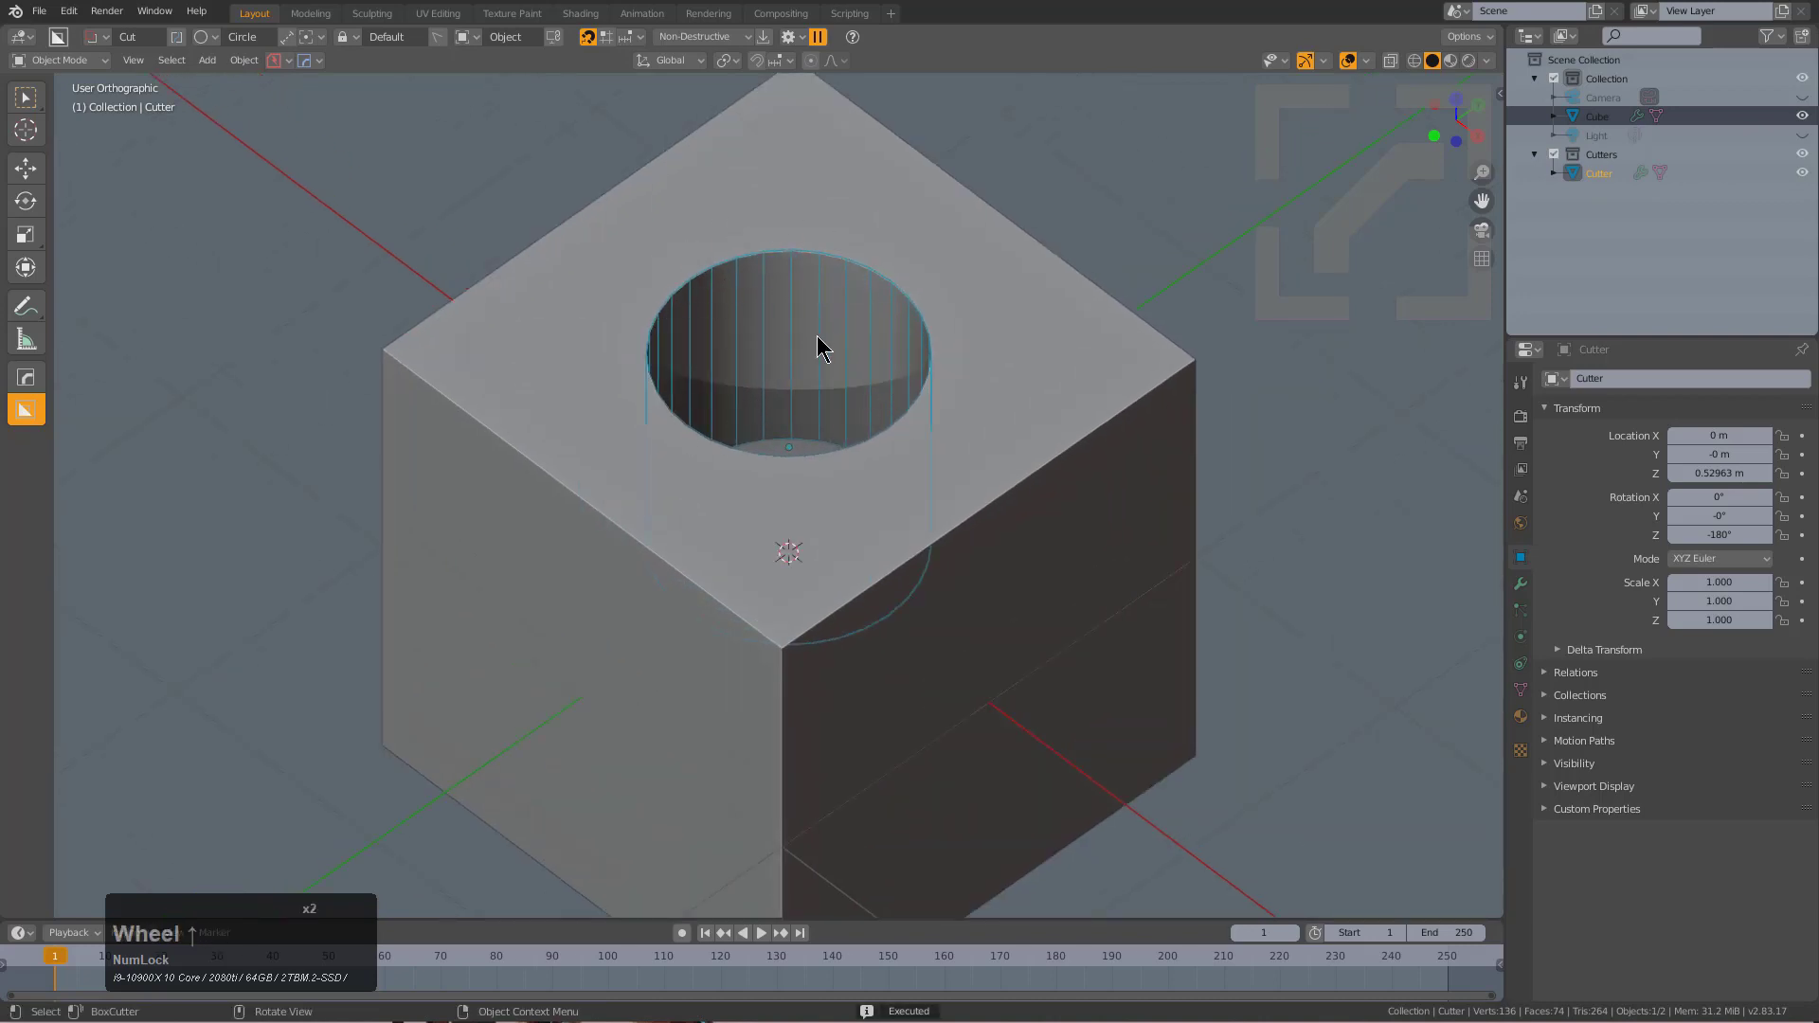
scroll(846, 322, up, 1)
key(Tab)
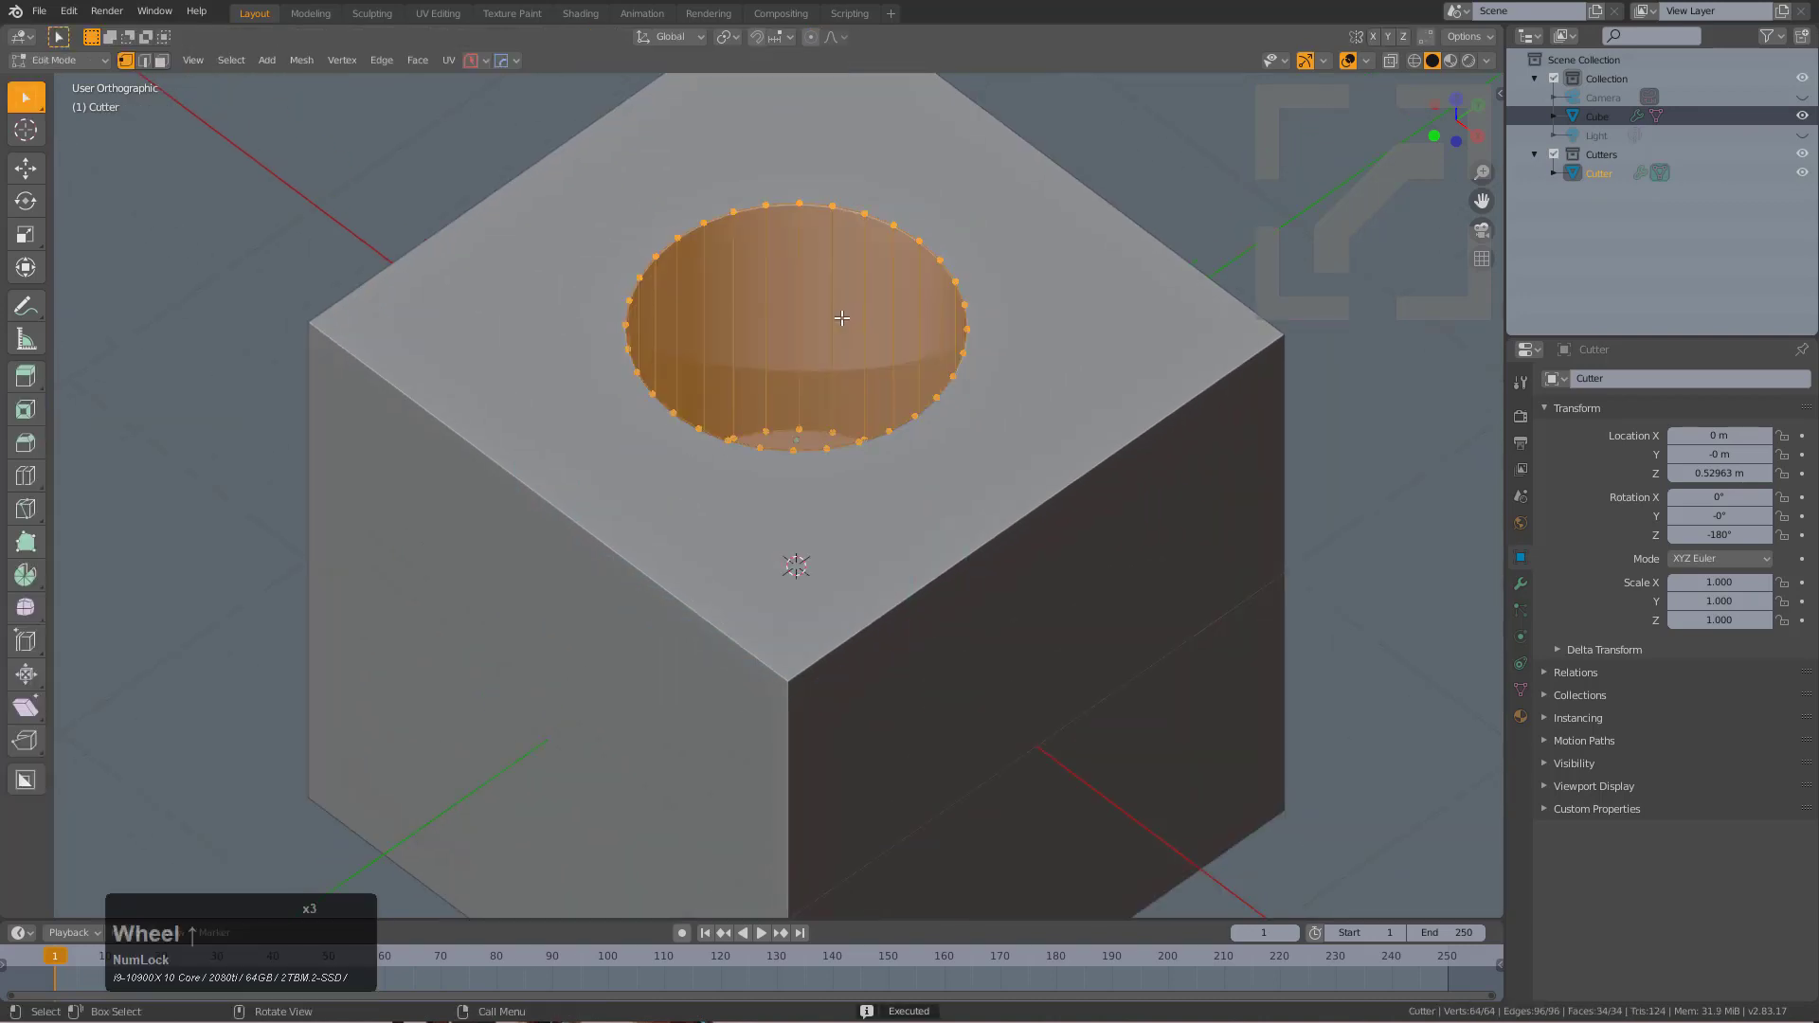
key(3)
click(839, 264)
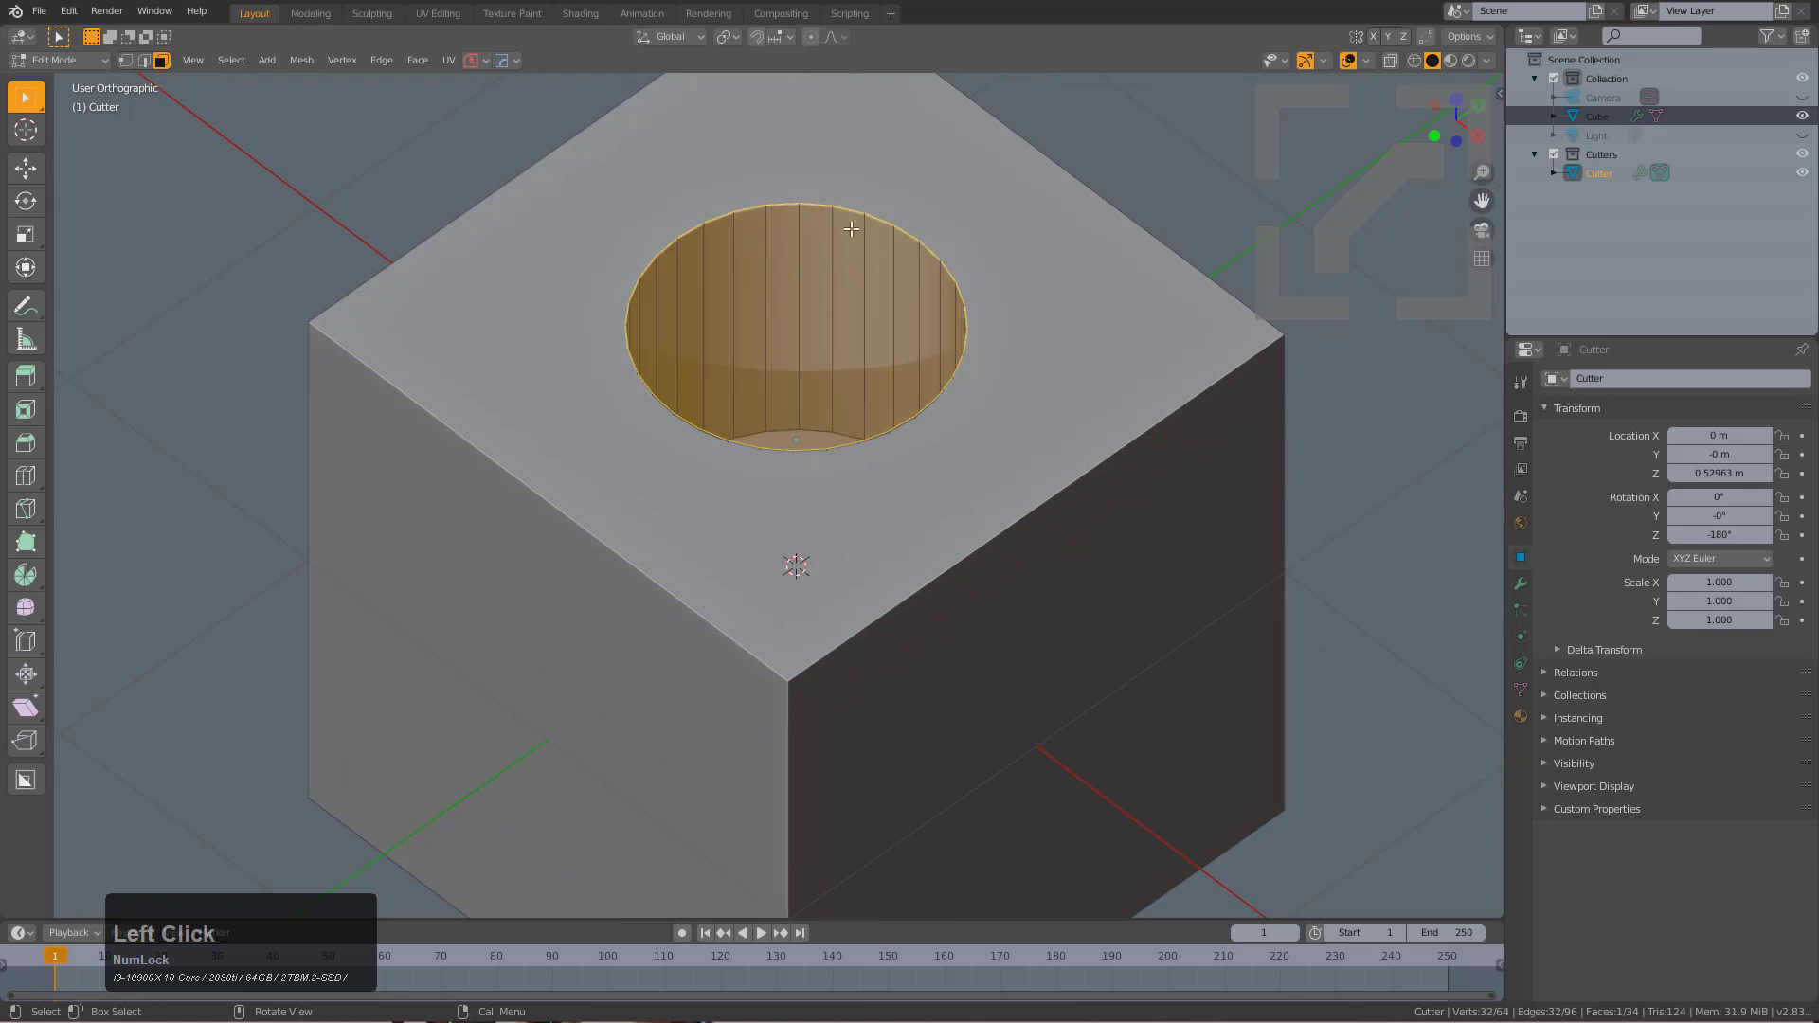
key(q)
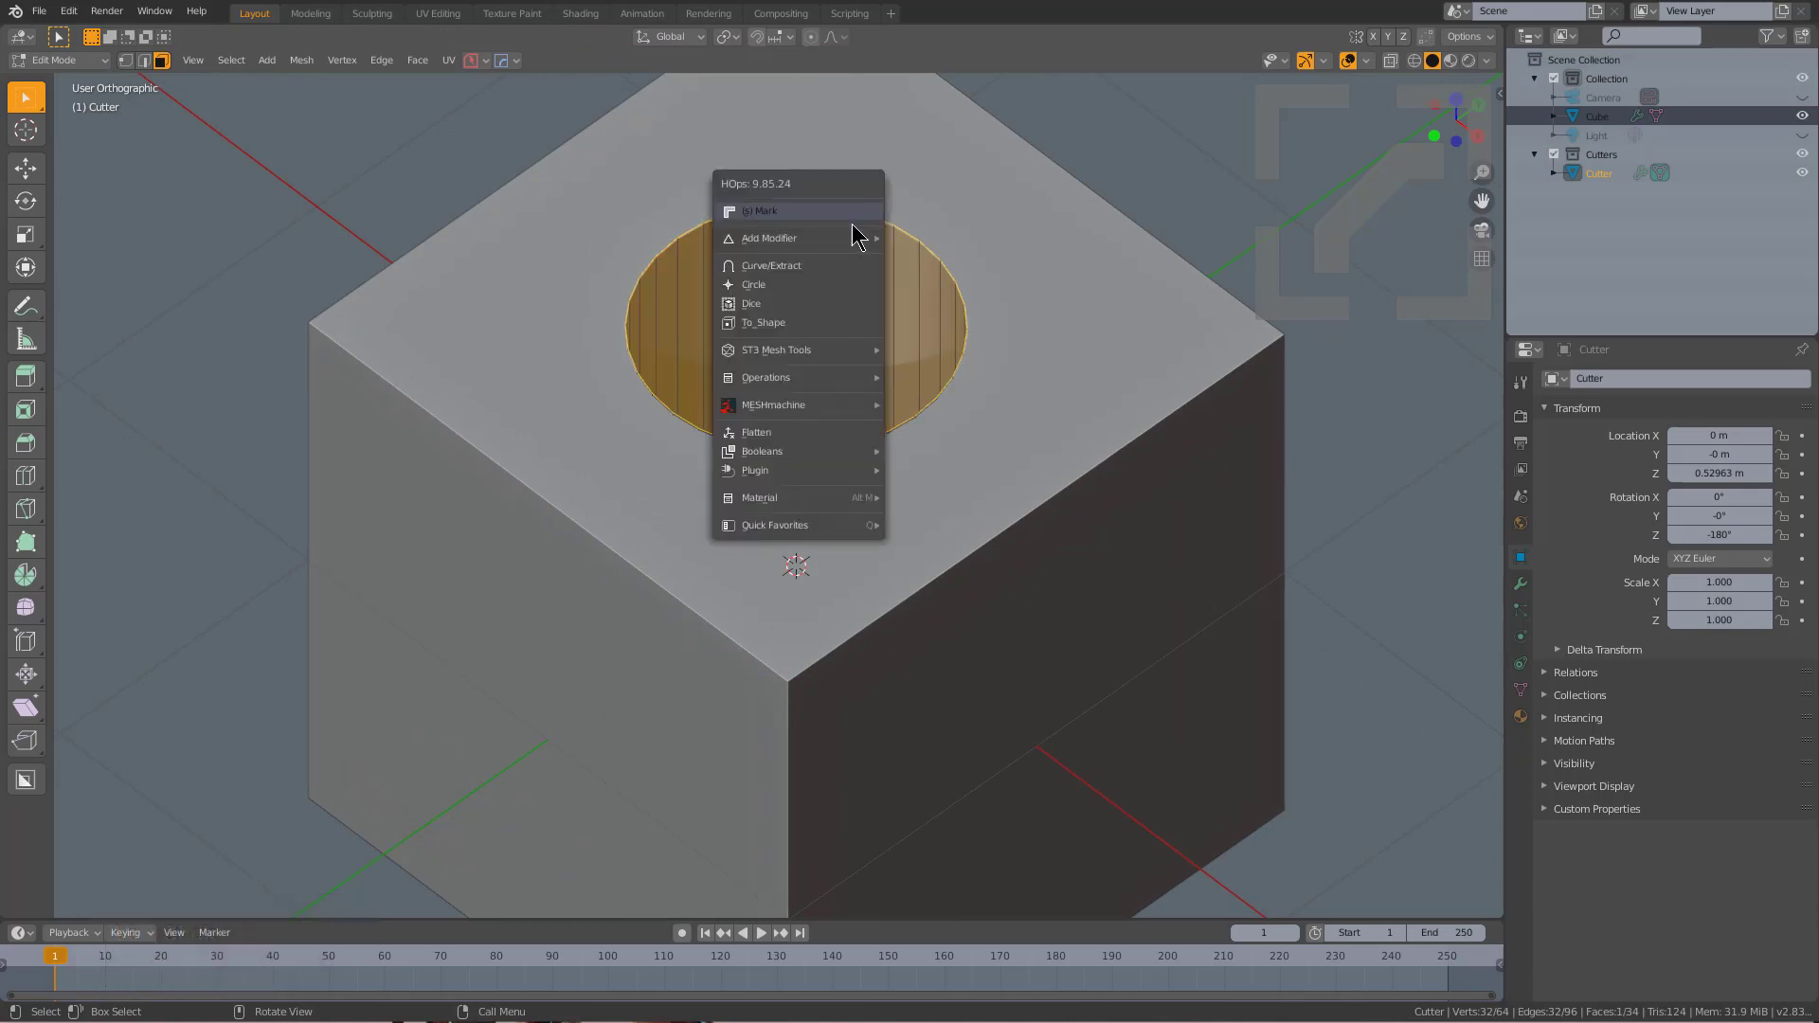
mouse_move(851, 239)
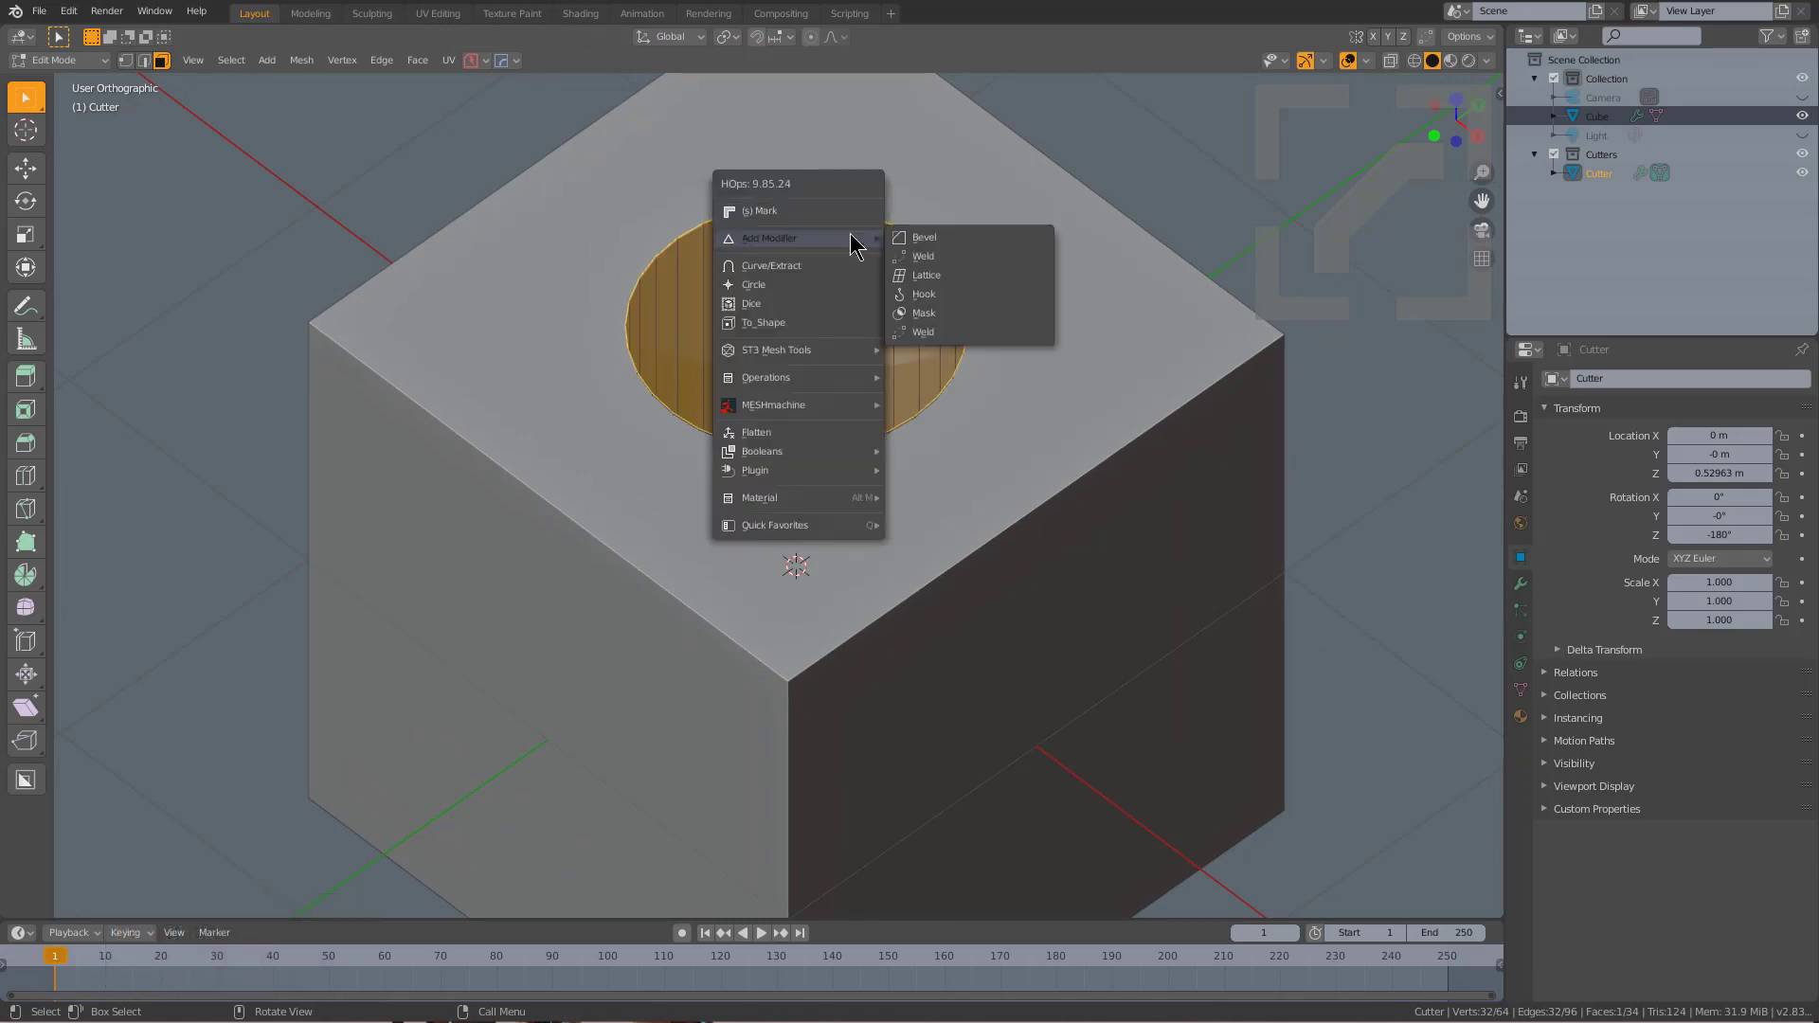
click(946, 237)
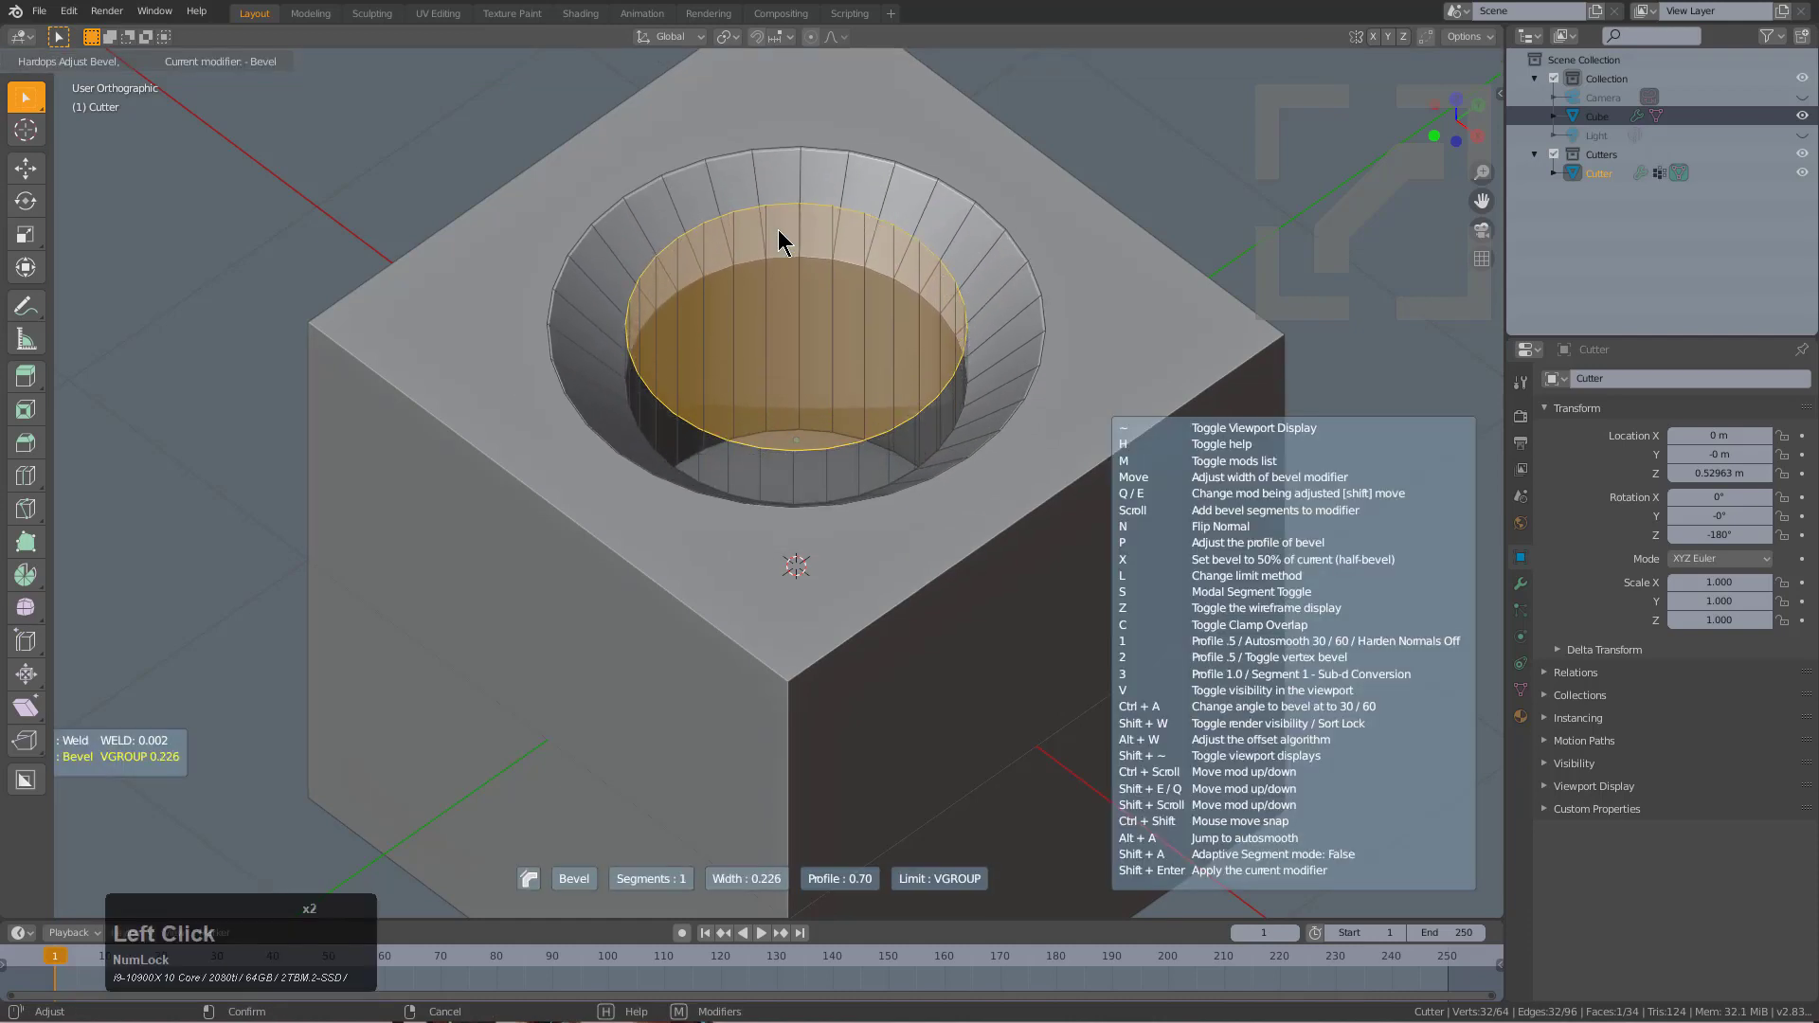
right_click(718, 239)
Add a HardOps vertex-group bevel to the cutter's top face with 1 segment and width 0.288, and return to Object Mode.
key(q)
mouse_move(854, 252)
click(938, 250)
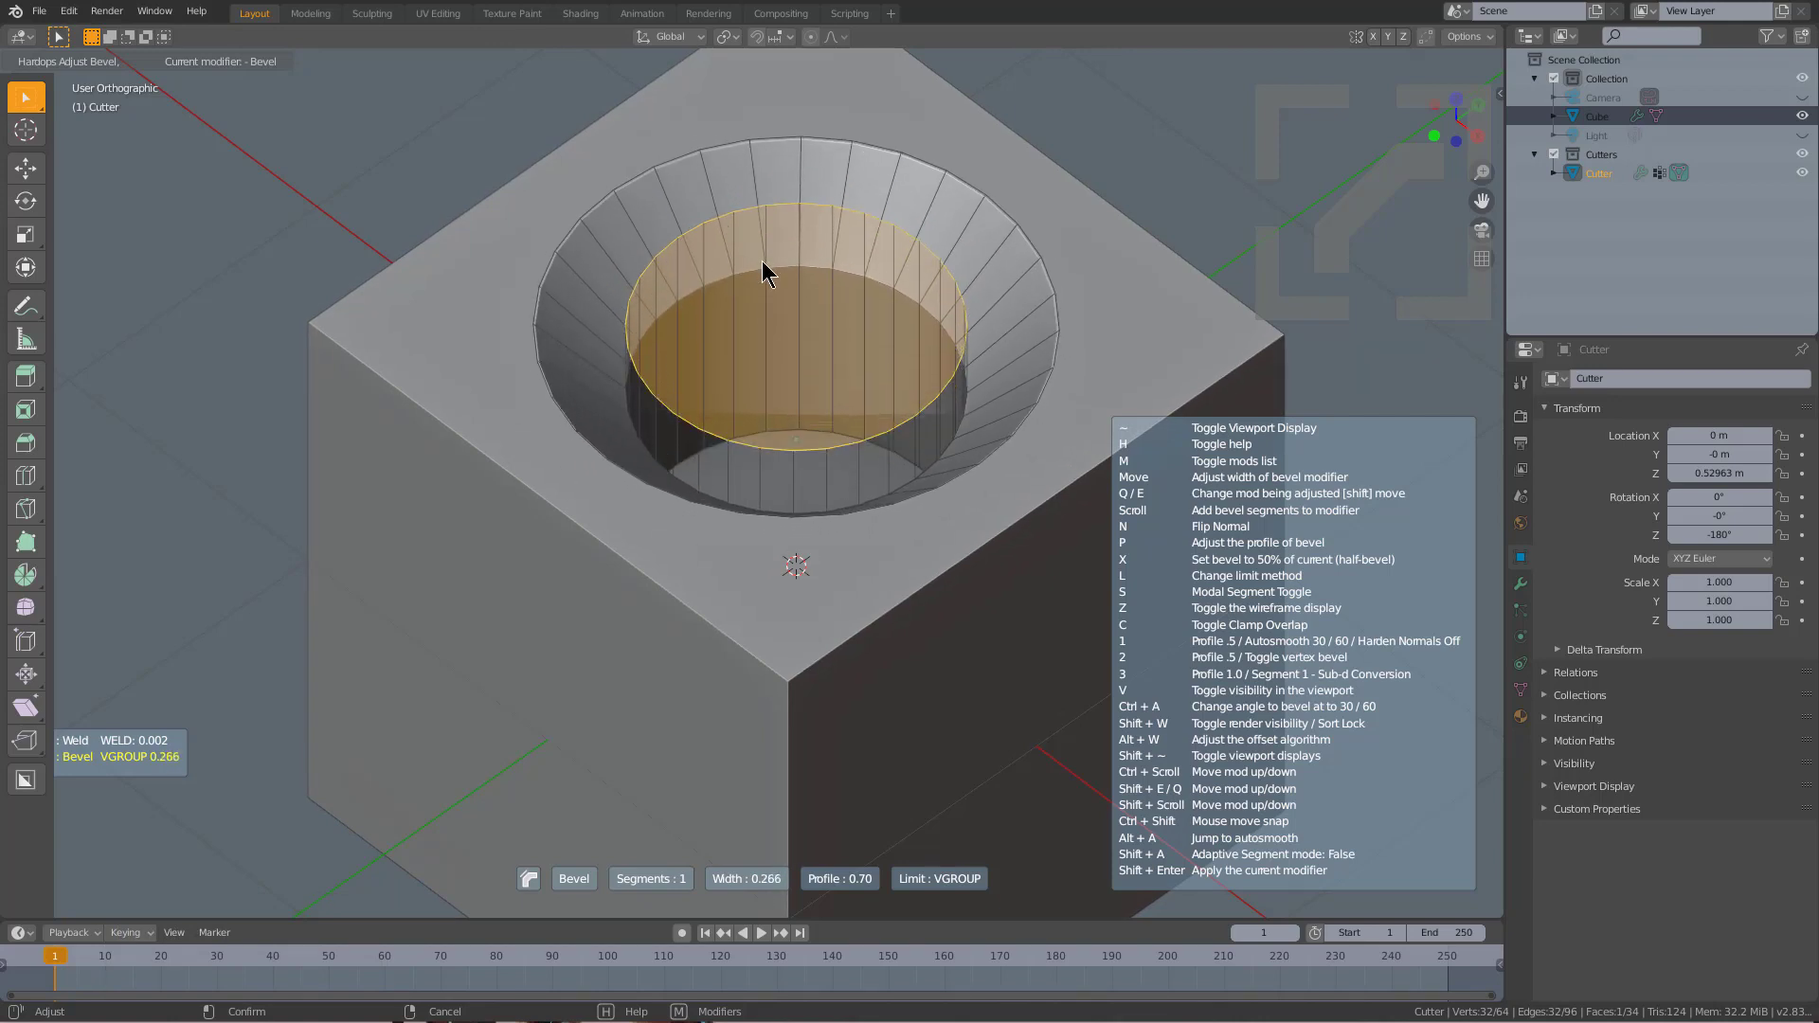
click(687, 248)
middle_drag(838, 276, 1026, 298)
key(Tab)
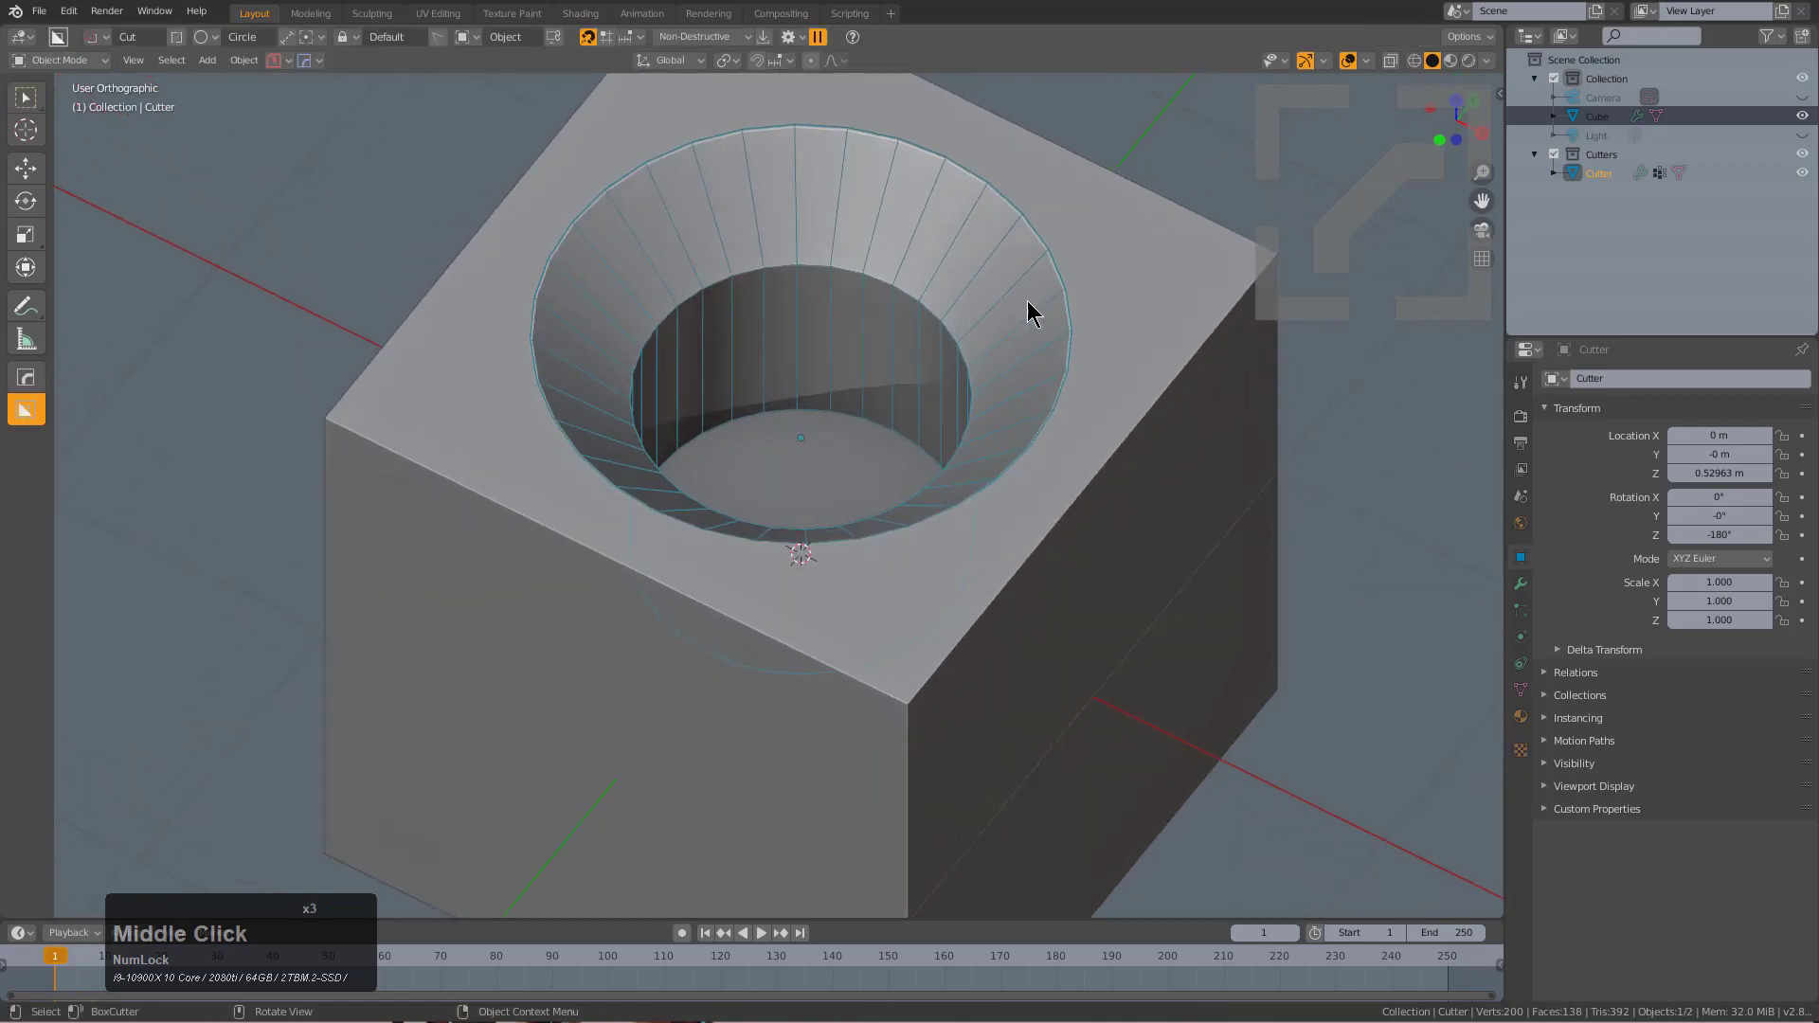
Add a second, 30° angle-limited bevel to the cutter with 8 segments and a width of about 0.05.
scroll(1027, 296, up, 1)
key(q)
click(1020, 165)
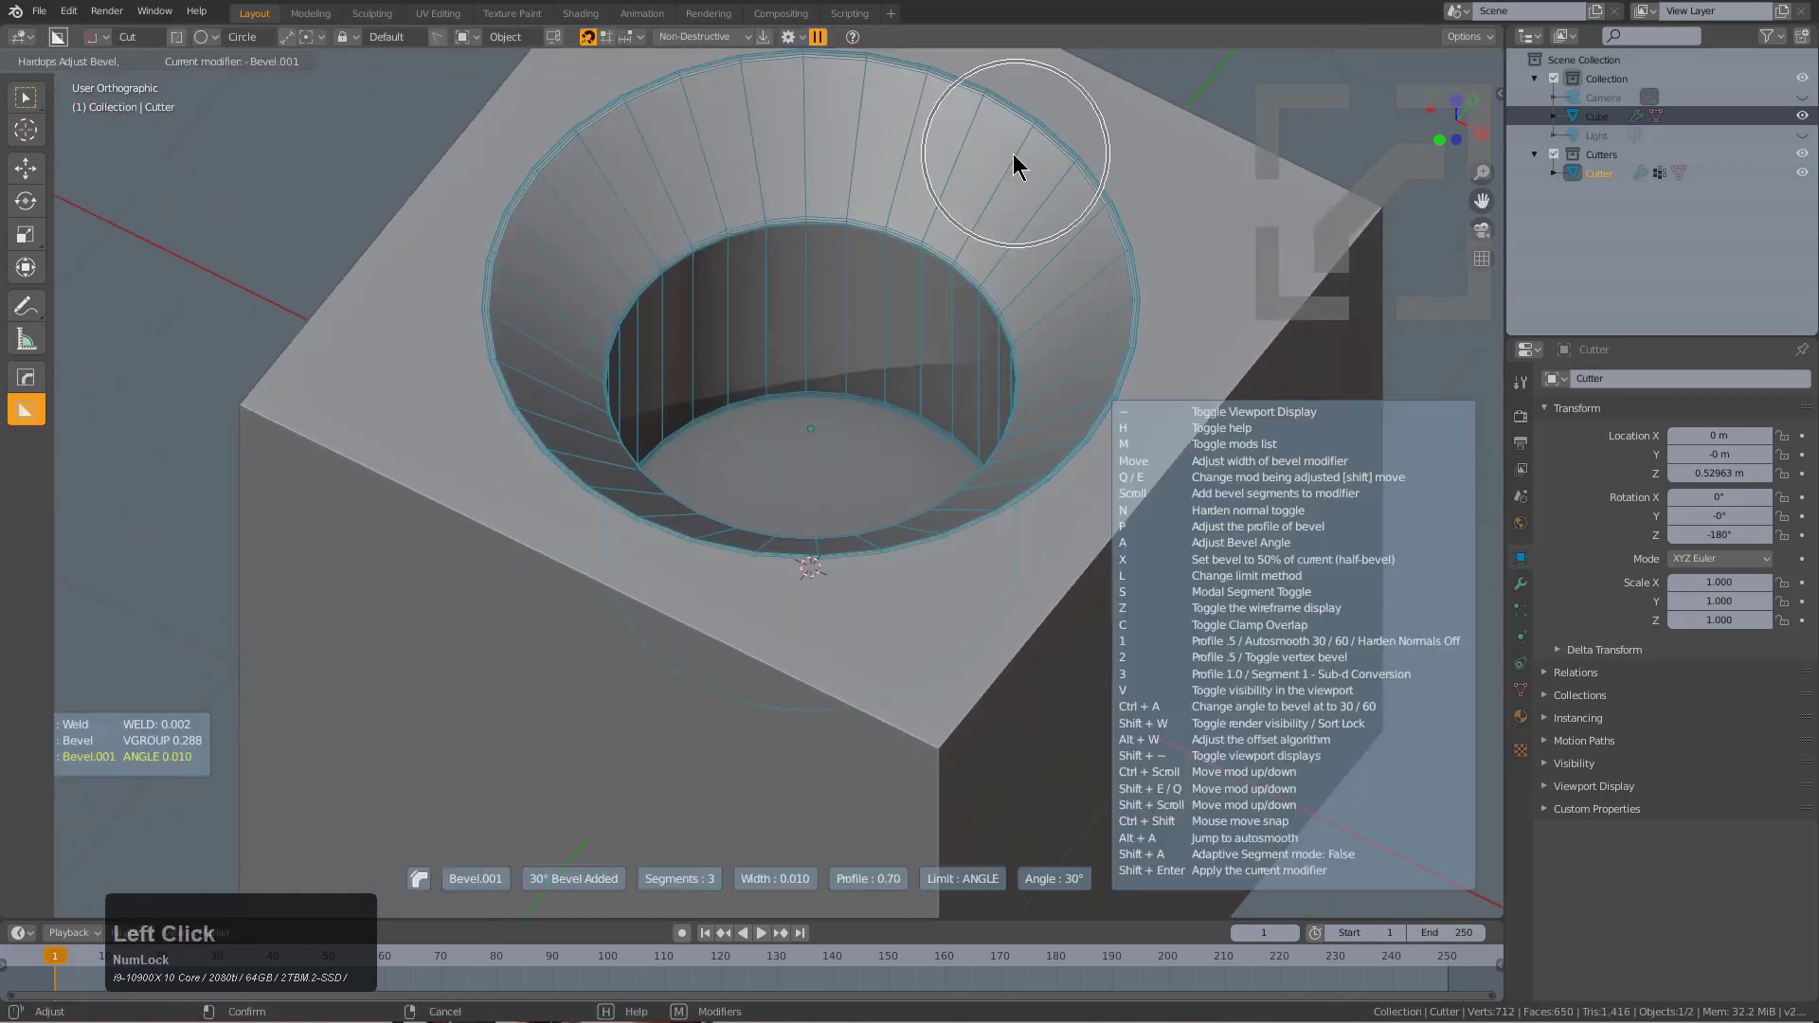
scroll(975, 155, up, 4)
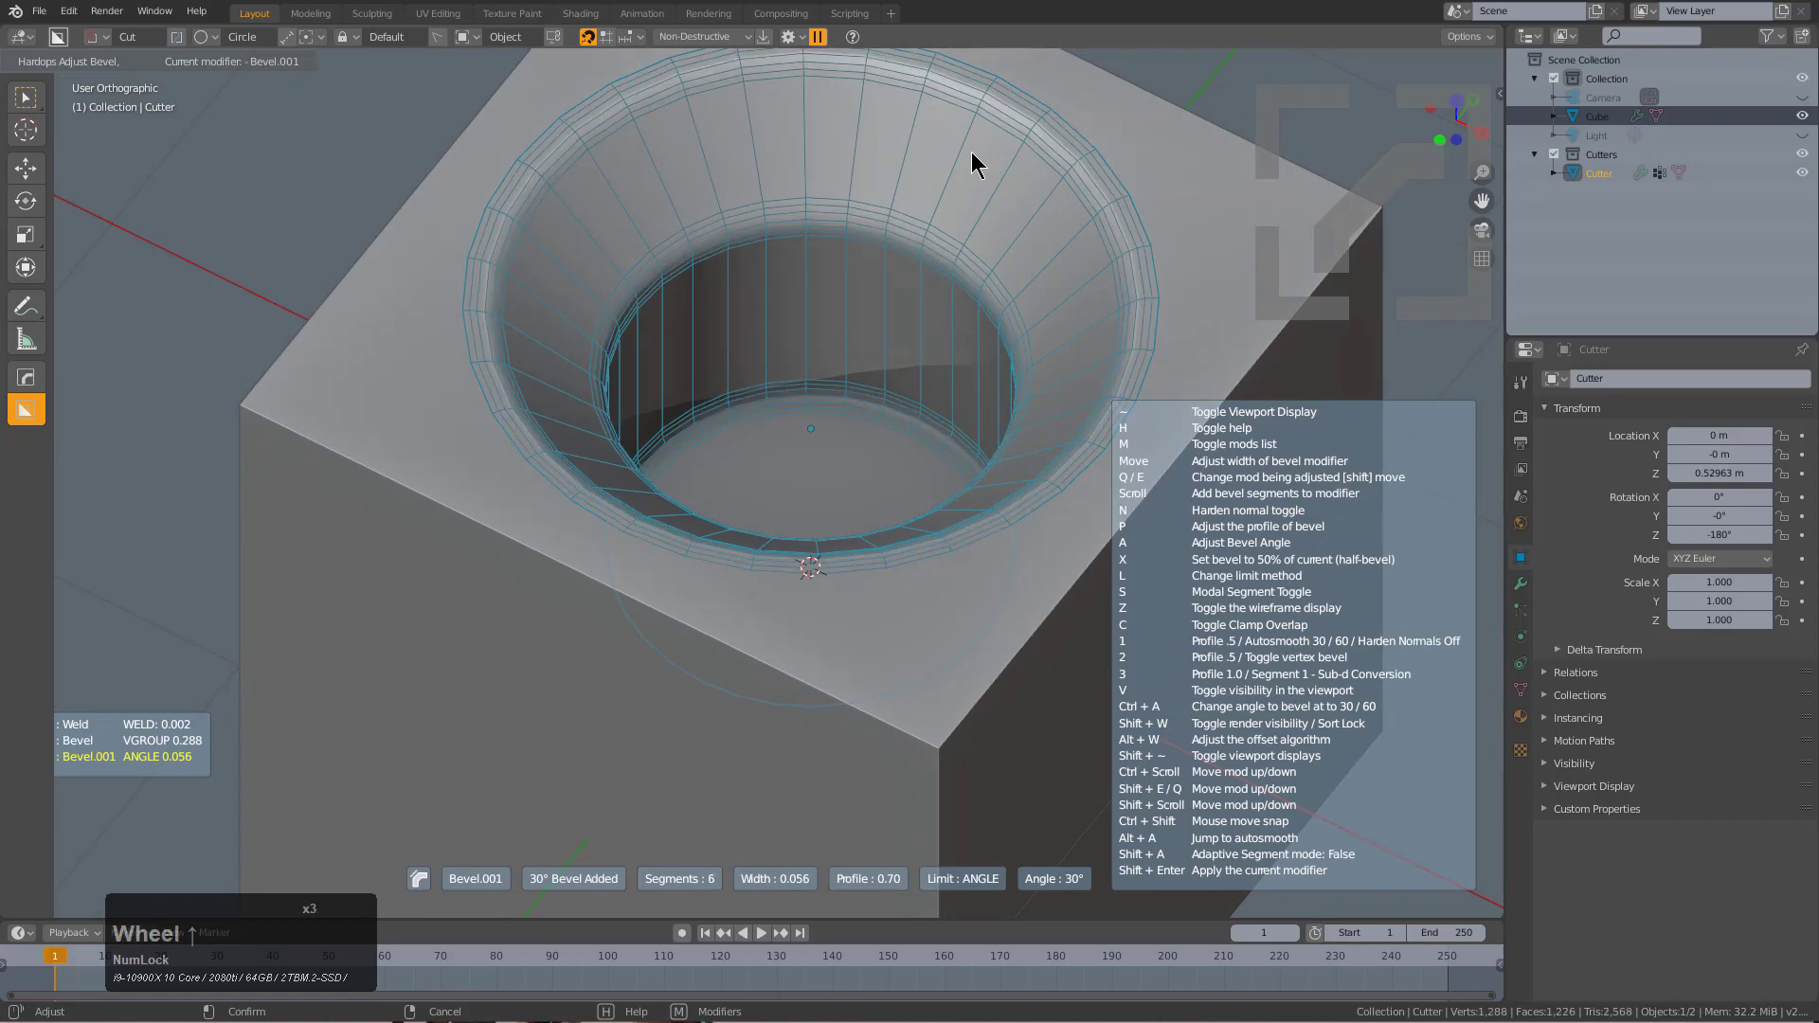
scroll(971, 151, up, 1)
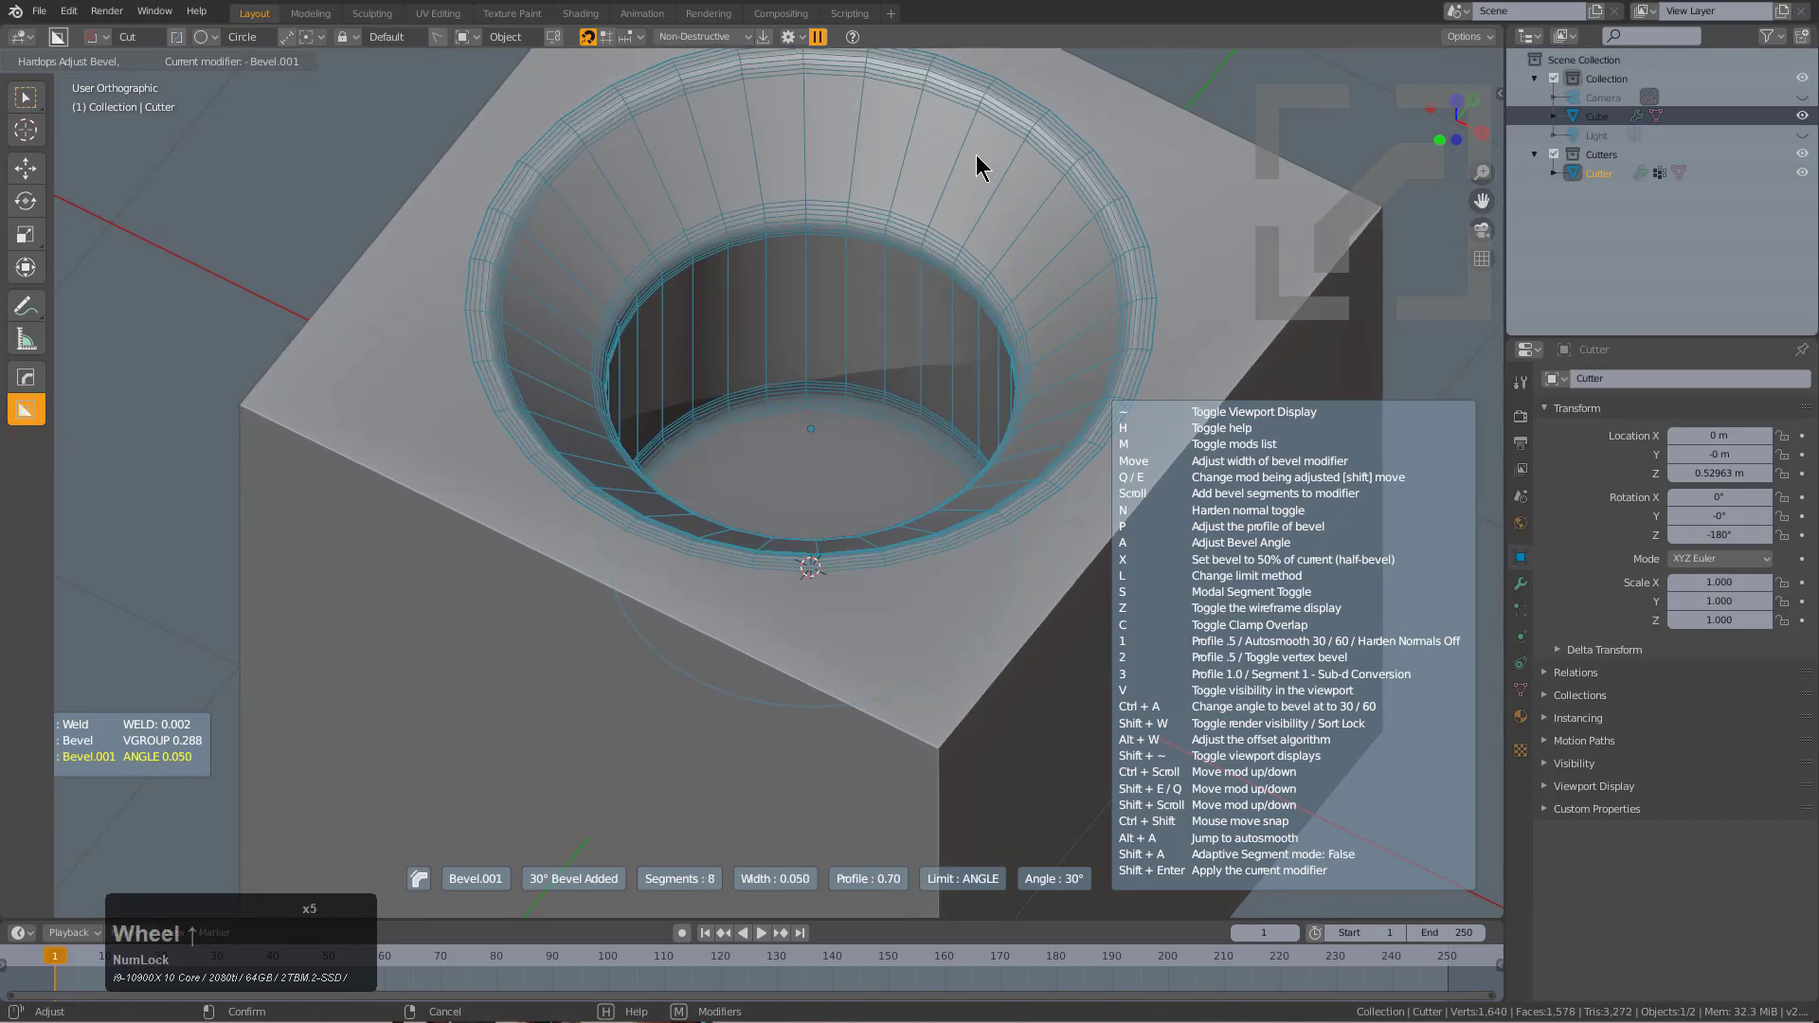
middle_drag(976, 156, 872, 436)
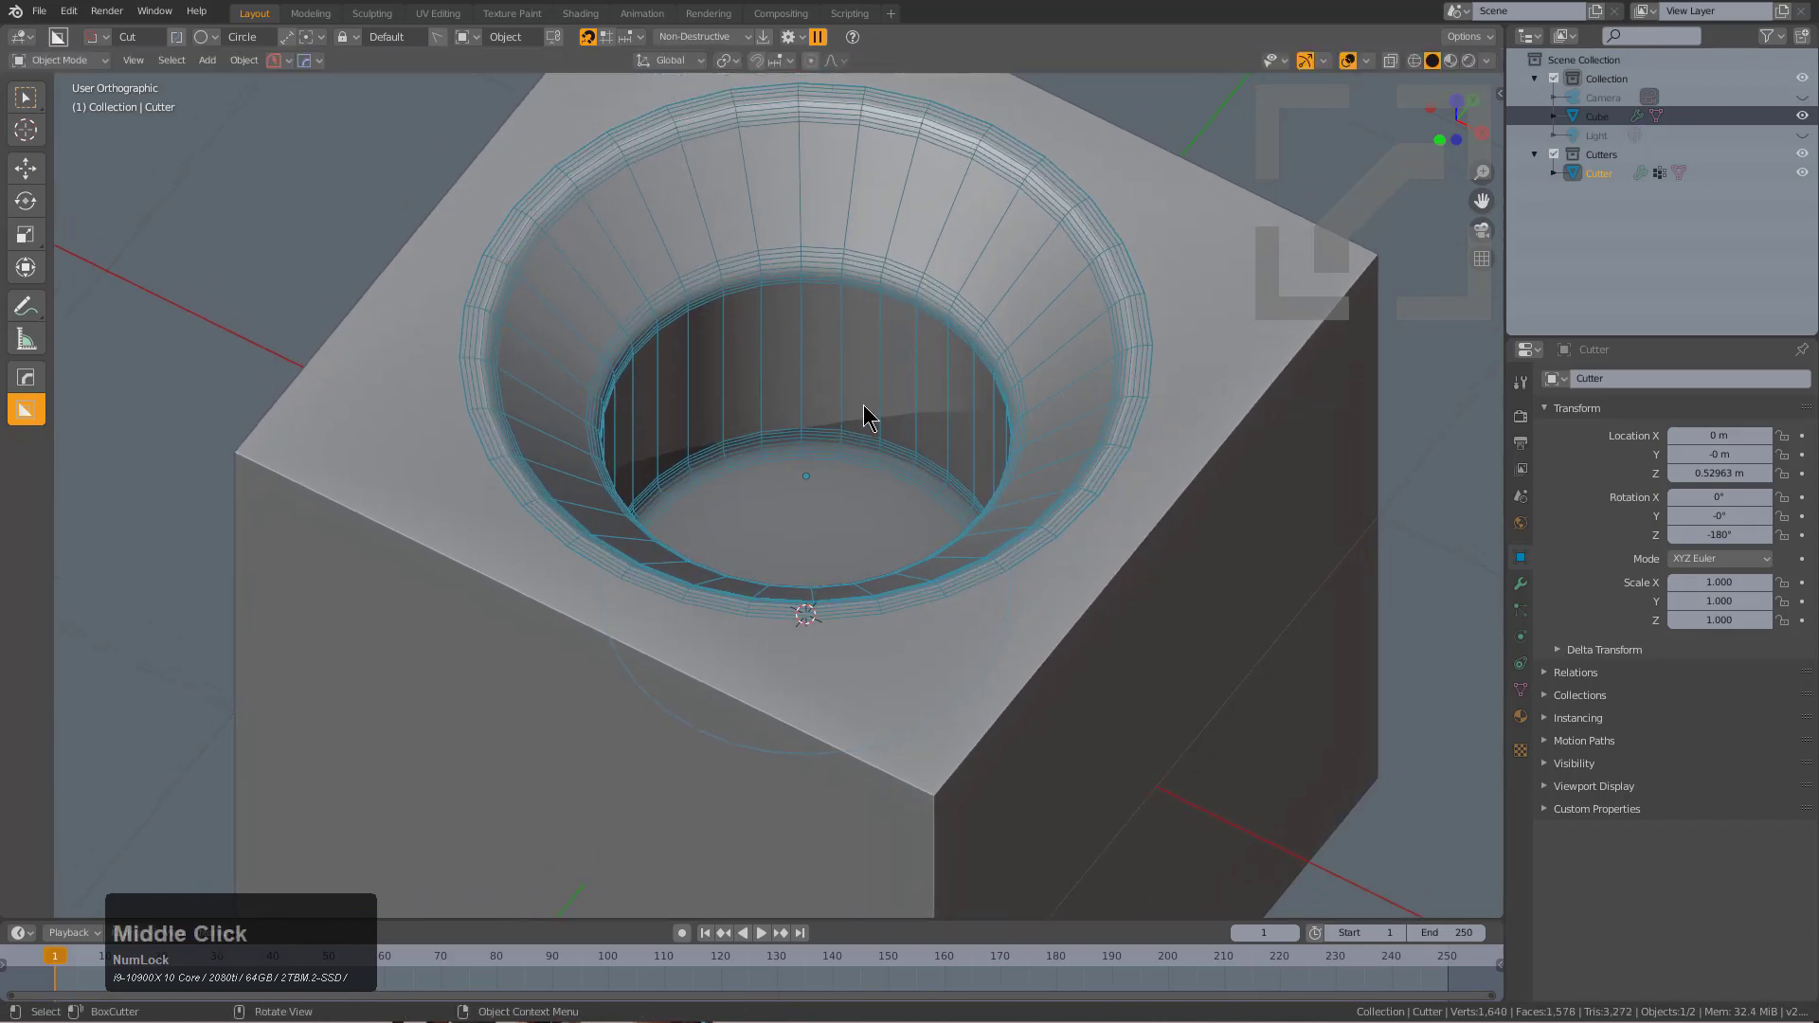
Enter mesh editing with X-ray on and select the cutter's bottom face.
key(Tab)
key(alt+z)
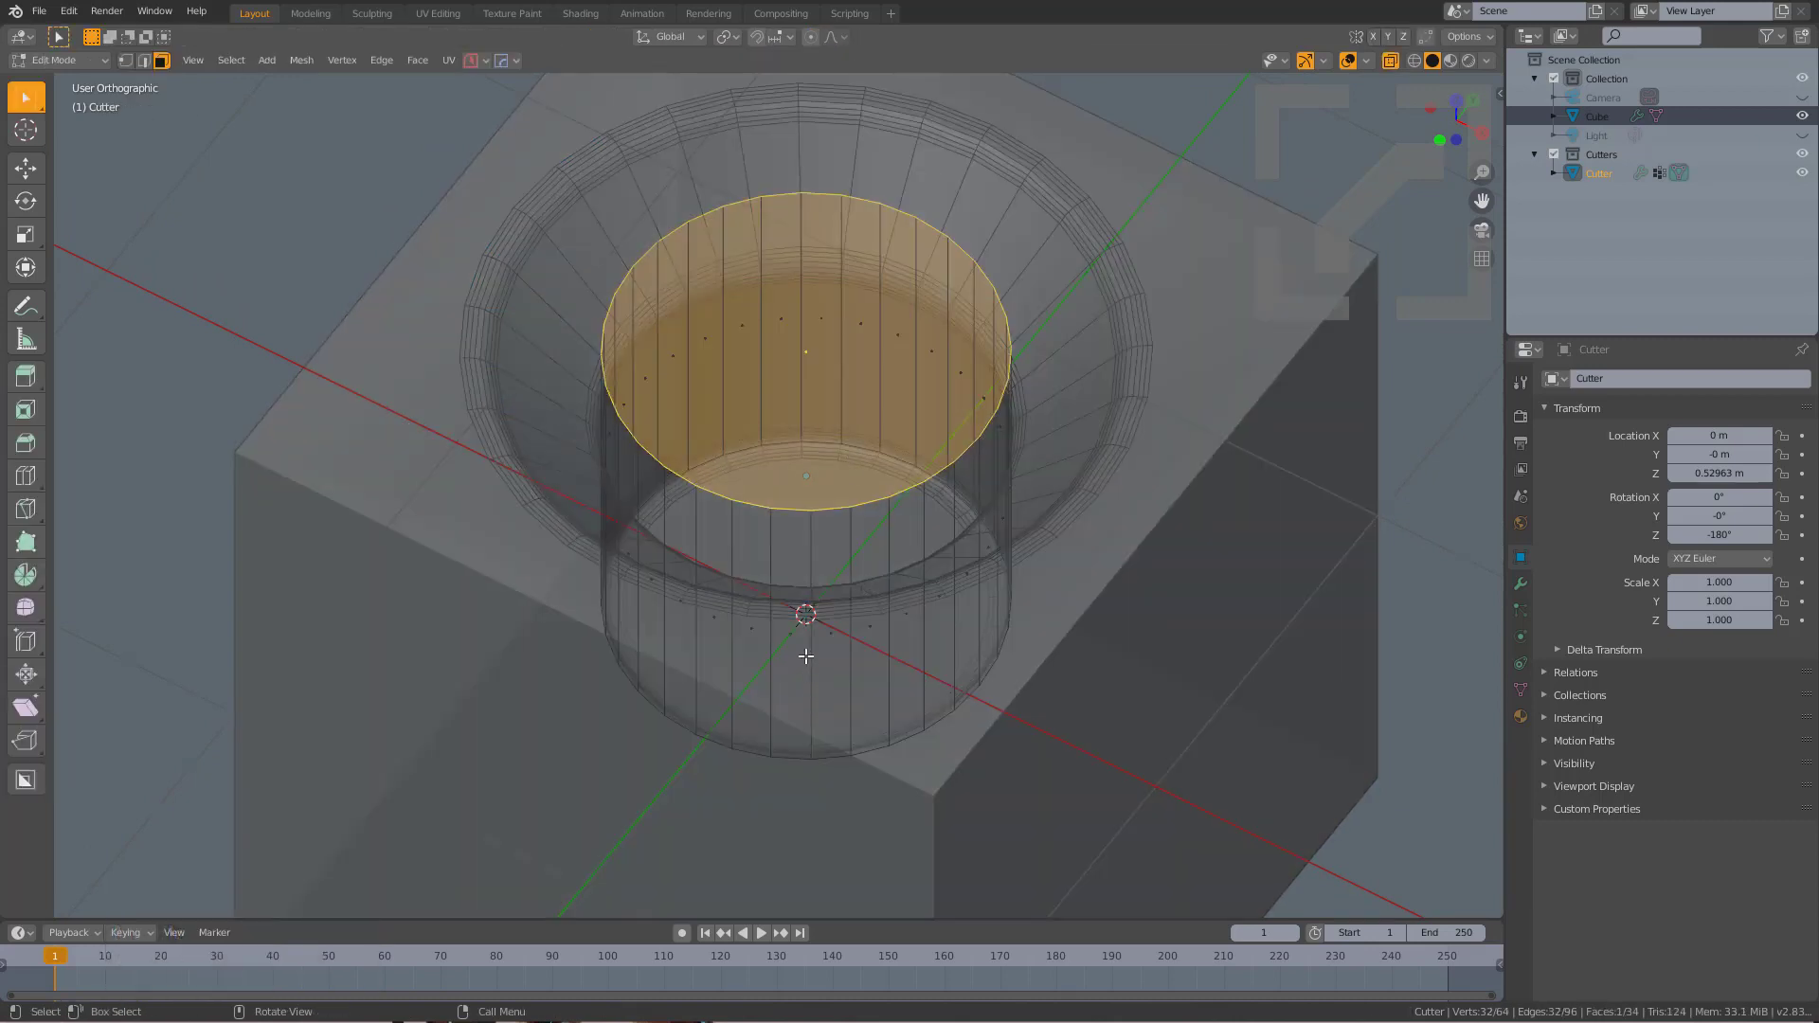
click(809, 630)
click(802, 598)
Add a 4-segment vertex-group bevel about 0.159 wide to the bottom face, placed above the angle bevel in the modifier stack.
key(q)
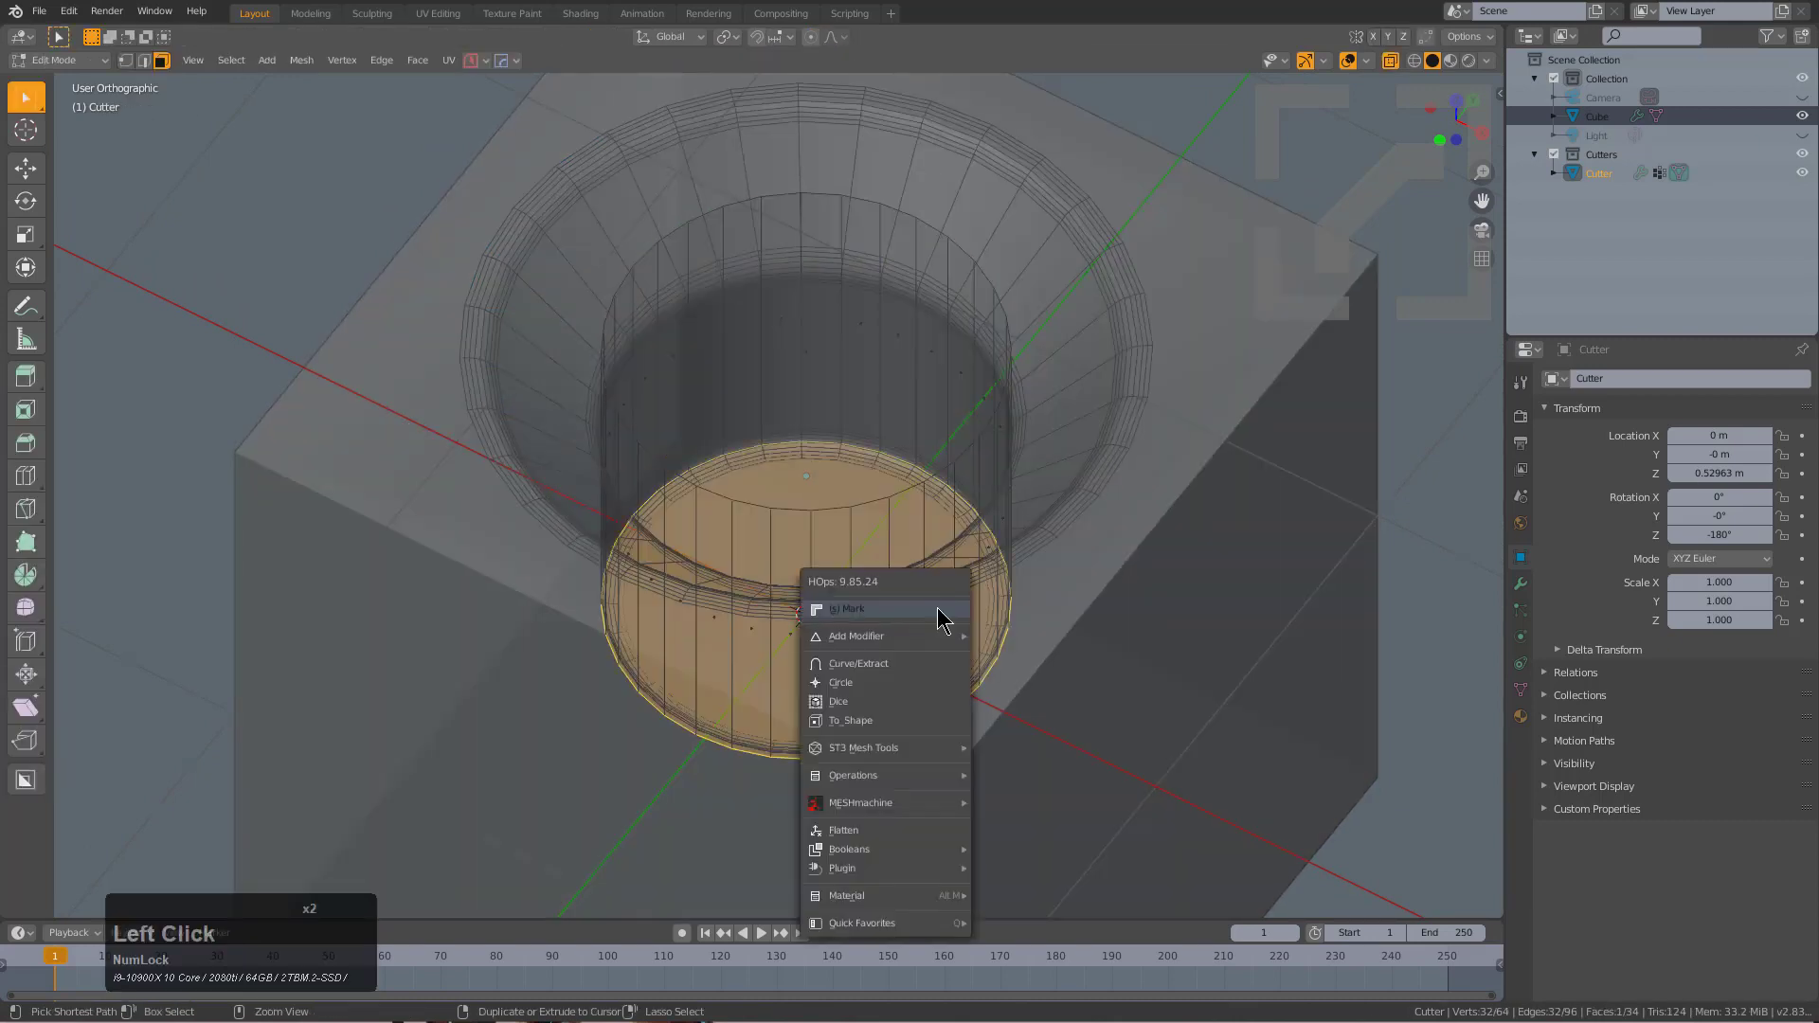
click(938, 612)
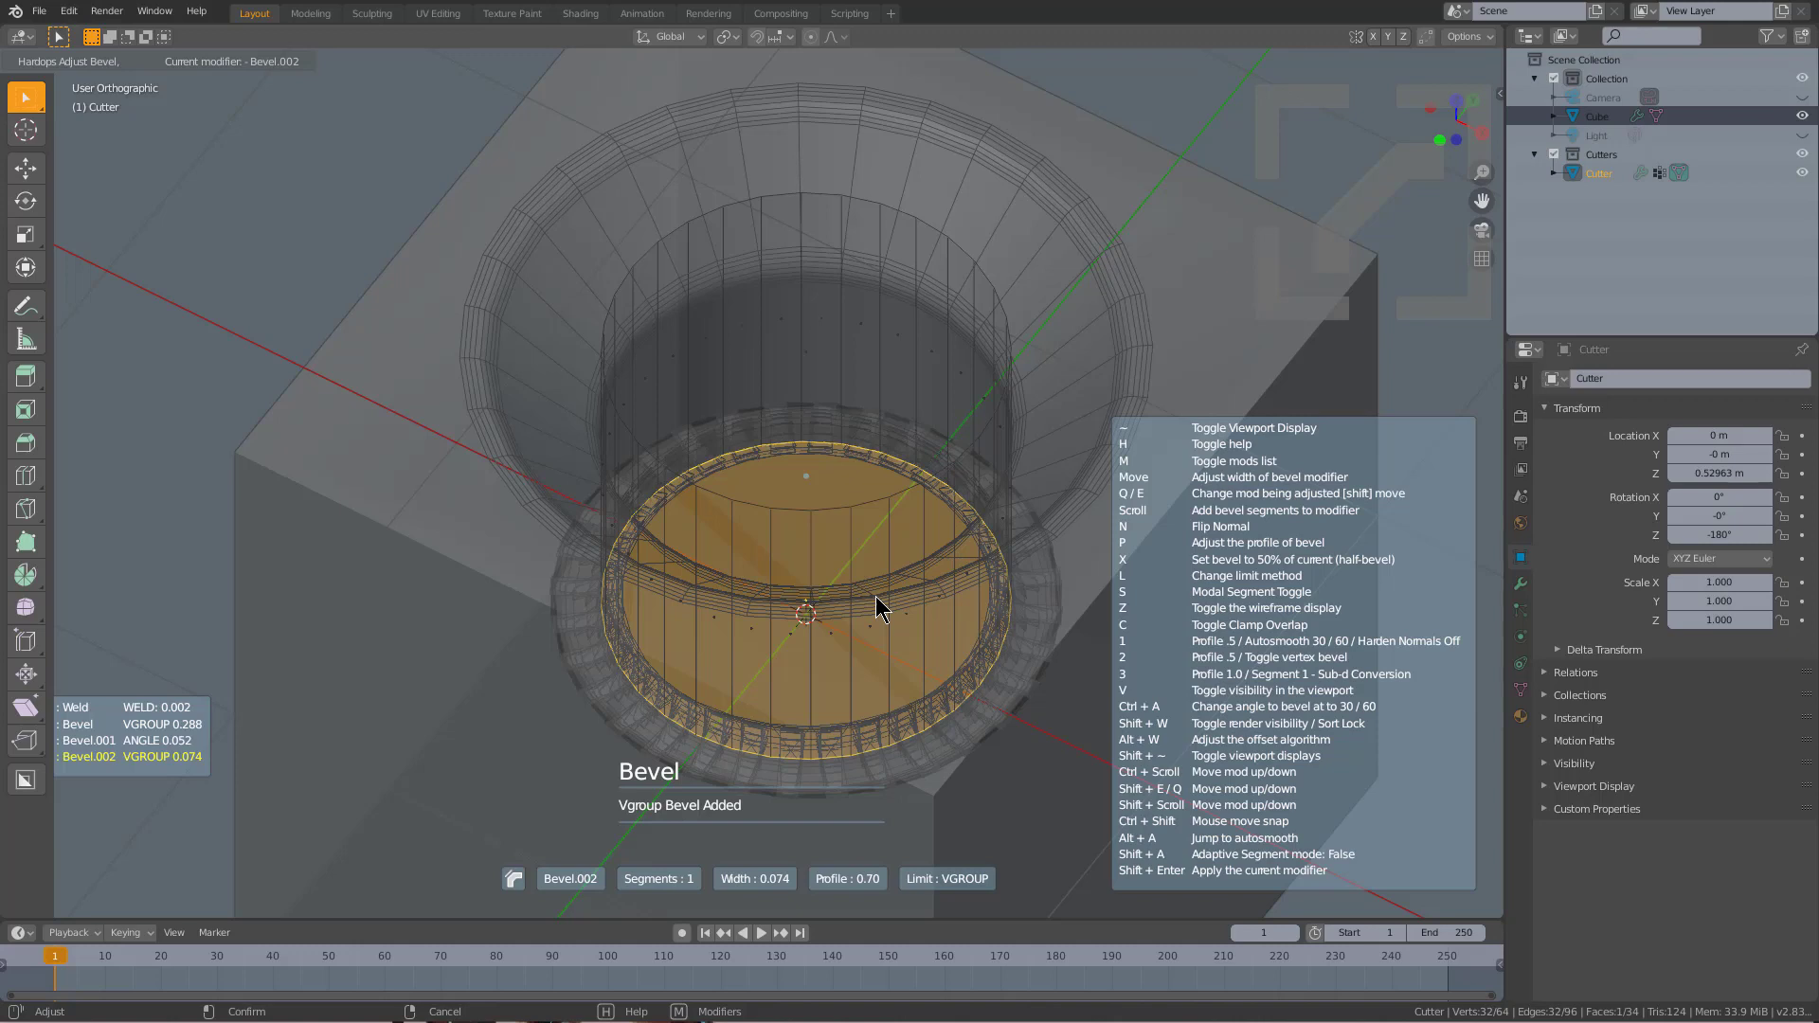
scroll(875, 595, up, 1)
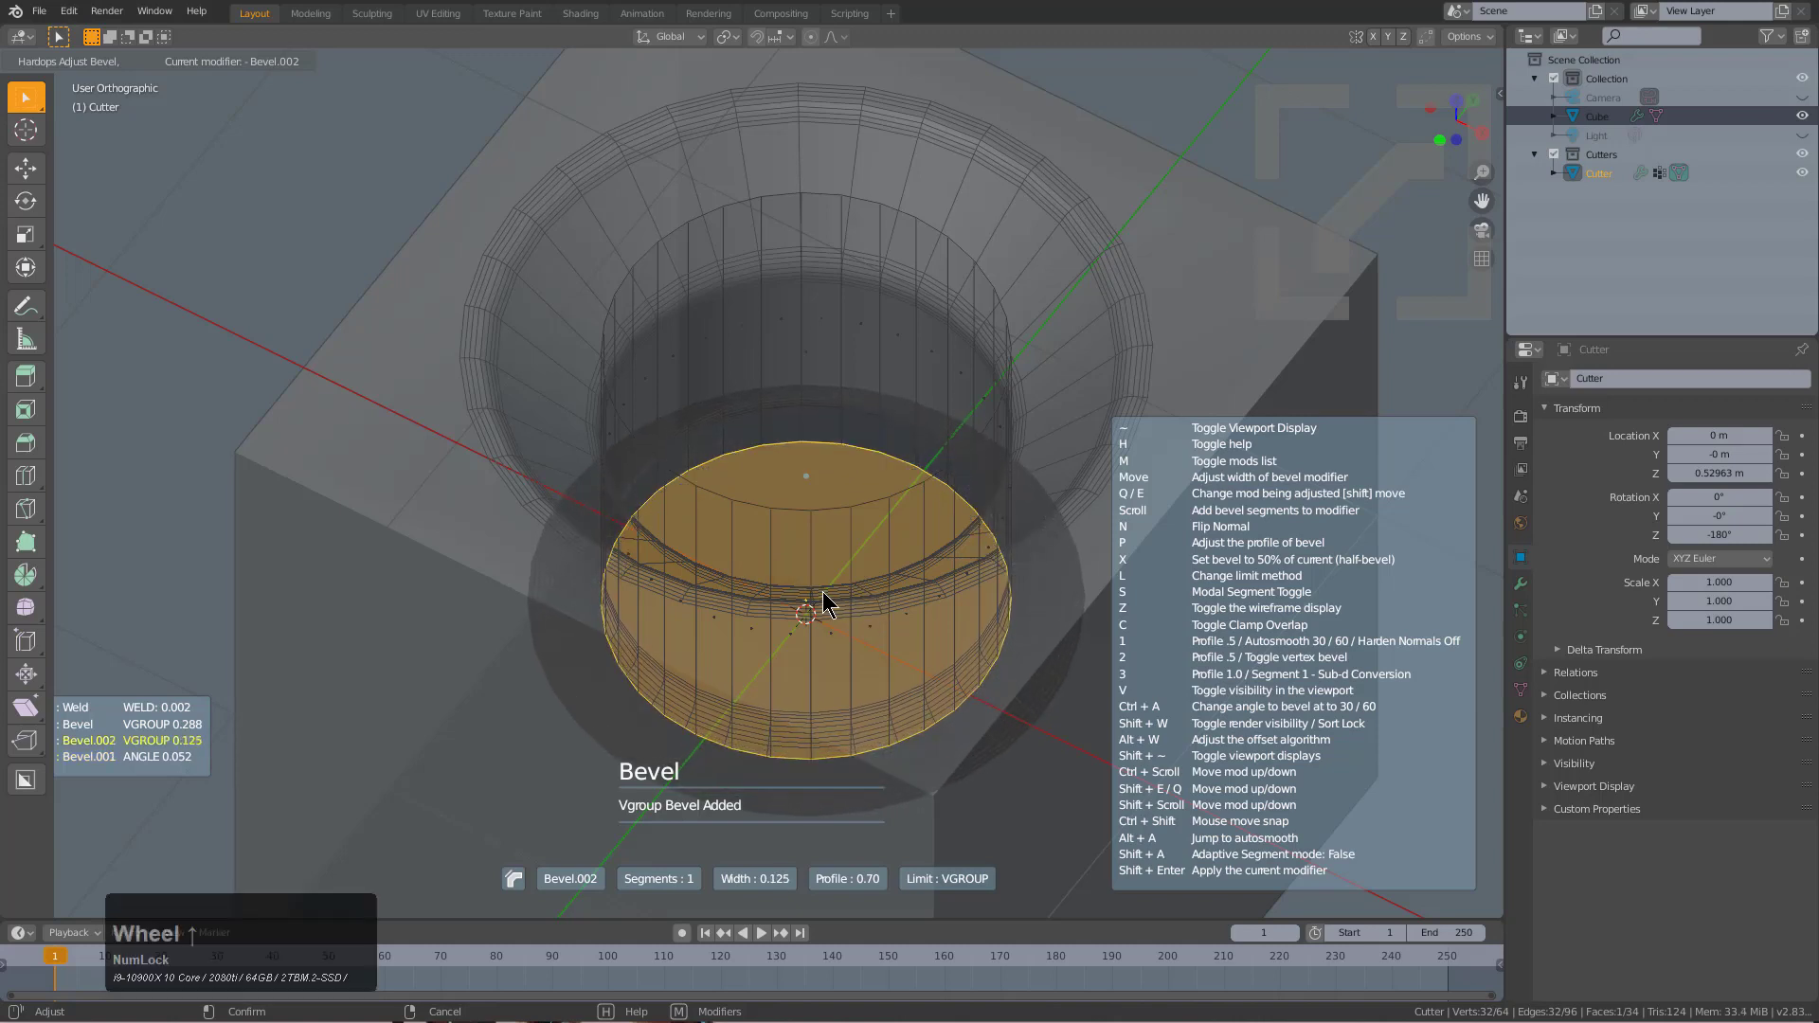
scroll(822, 614, up, 4)
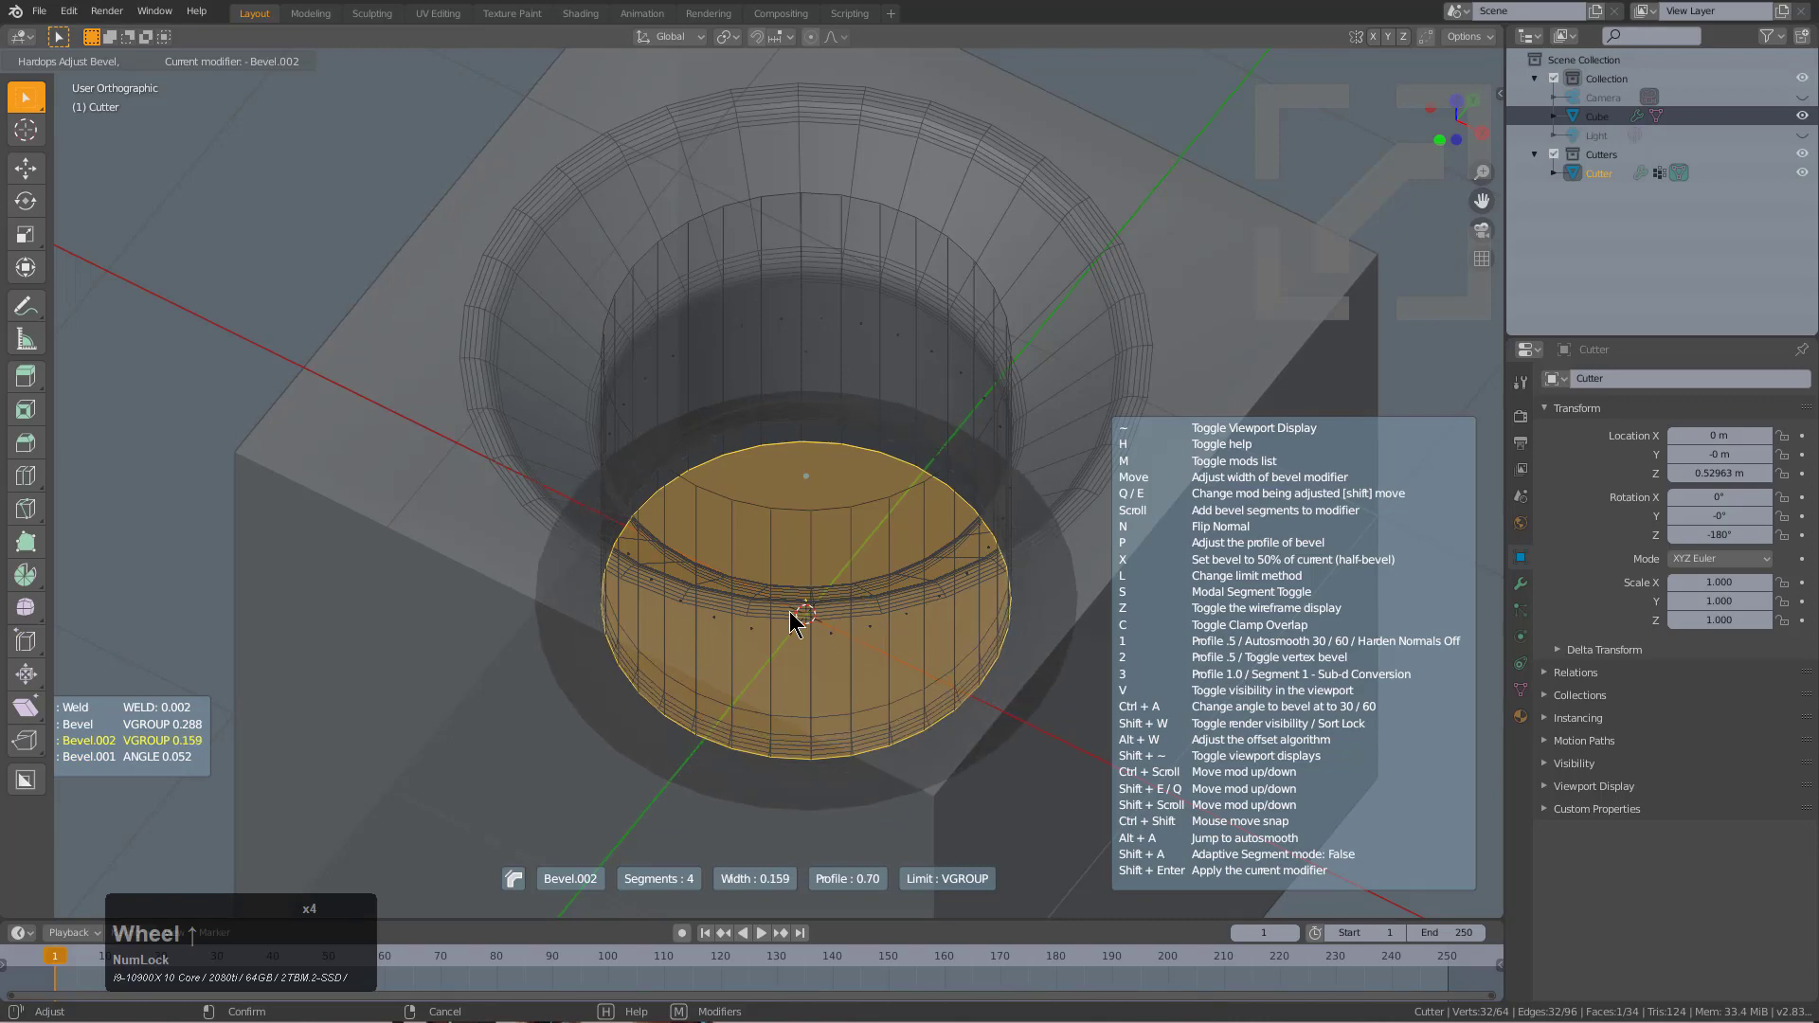
click(791, 611)
mouse_move(804, 559)
middle_down()
mouse_move(810, 469)
mouse_move(815, 528)
middle_up()
key(Tab)
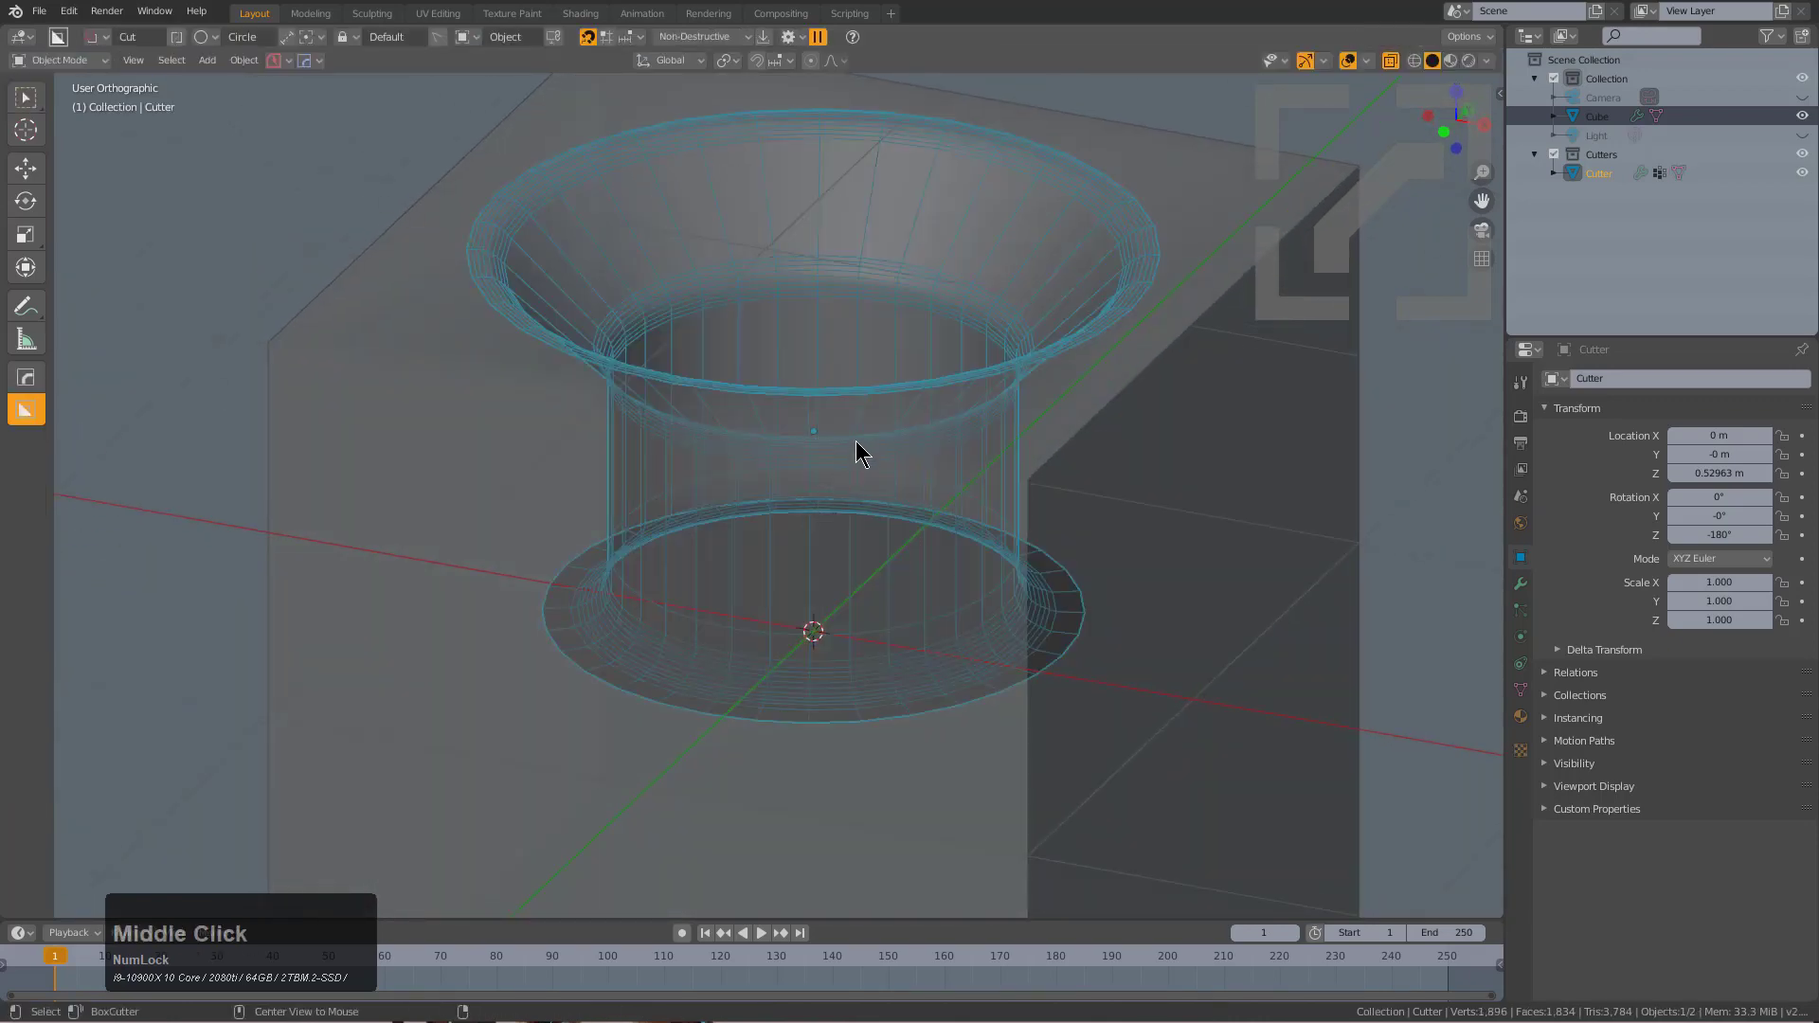
mouse_move(855, 441)
middle_down()
mouse_move(865, 520)
mouse_move(885, 364)
mouse_move(858, 510)
middle_up()
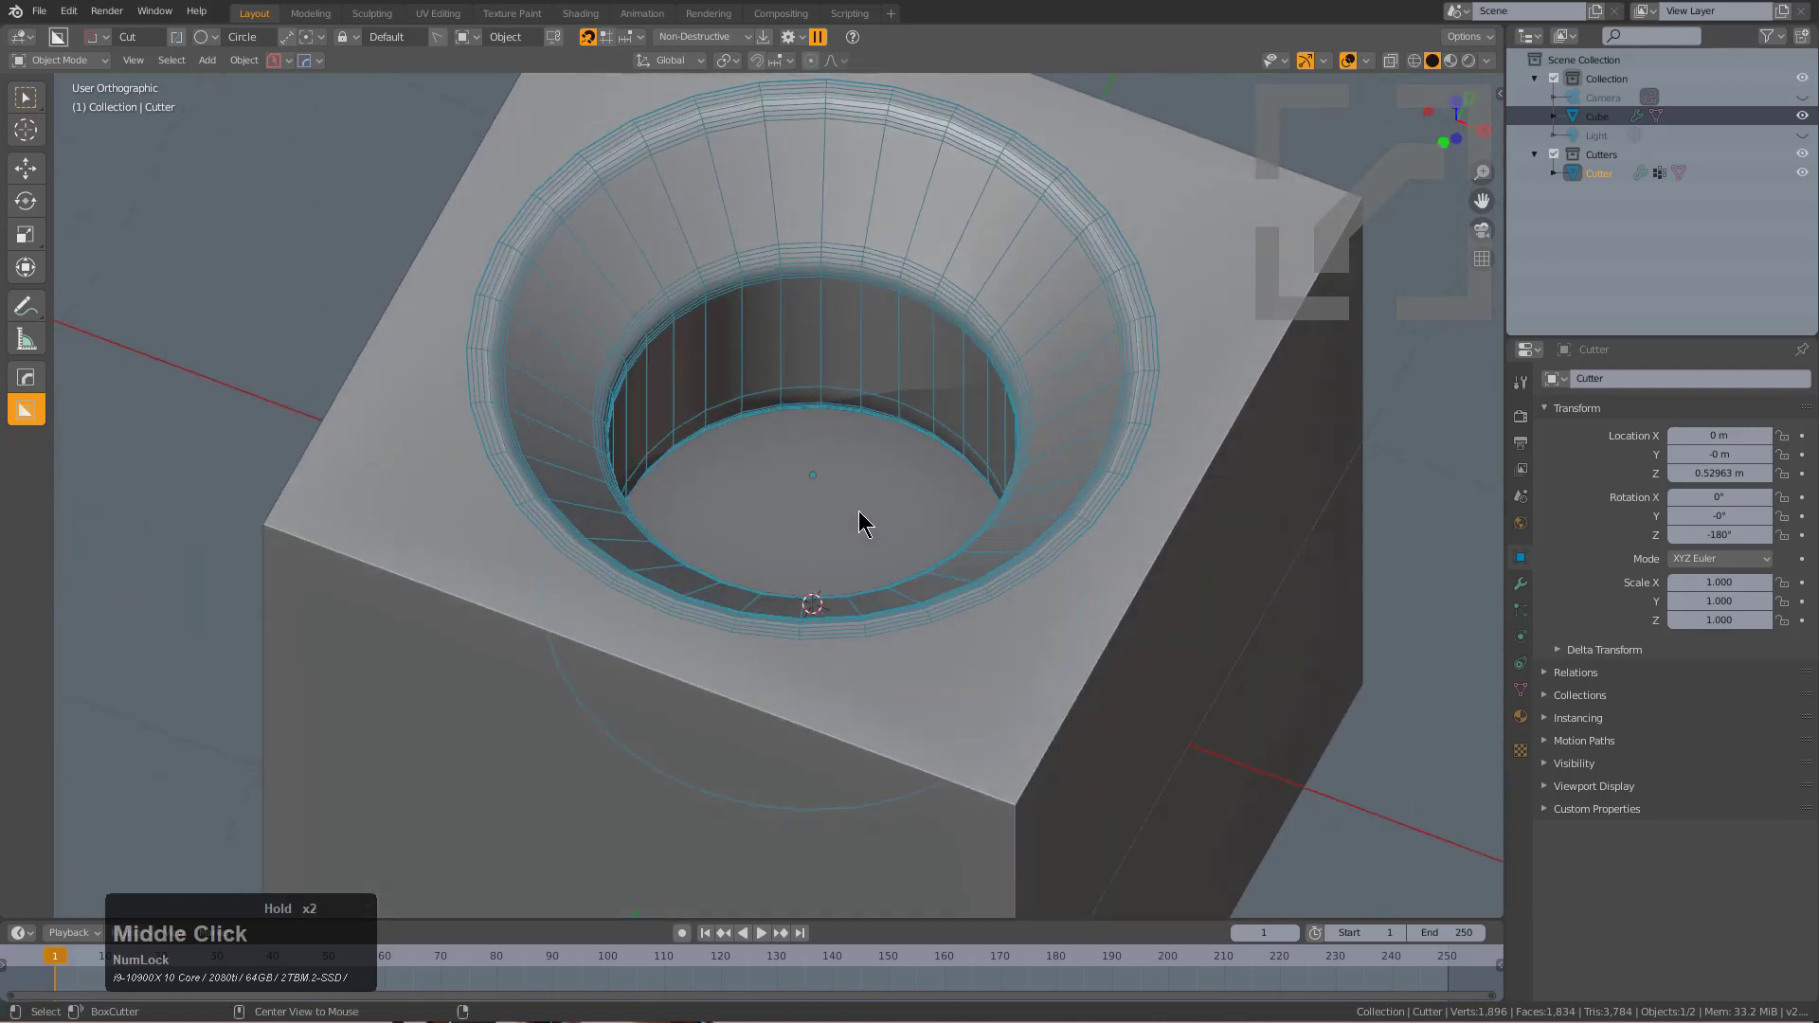
Mark the edge of the cutter's bottom face and bevel it inward to round the hole's floor.
key(Tab)
key(a)
key(q)
click(912, 476)
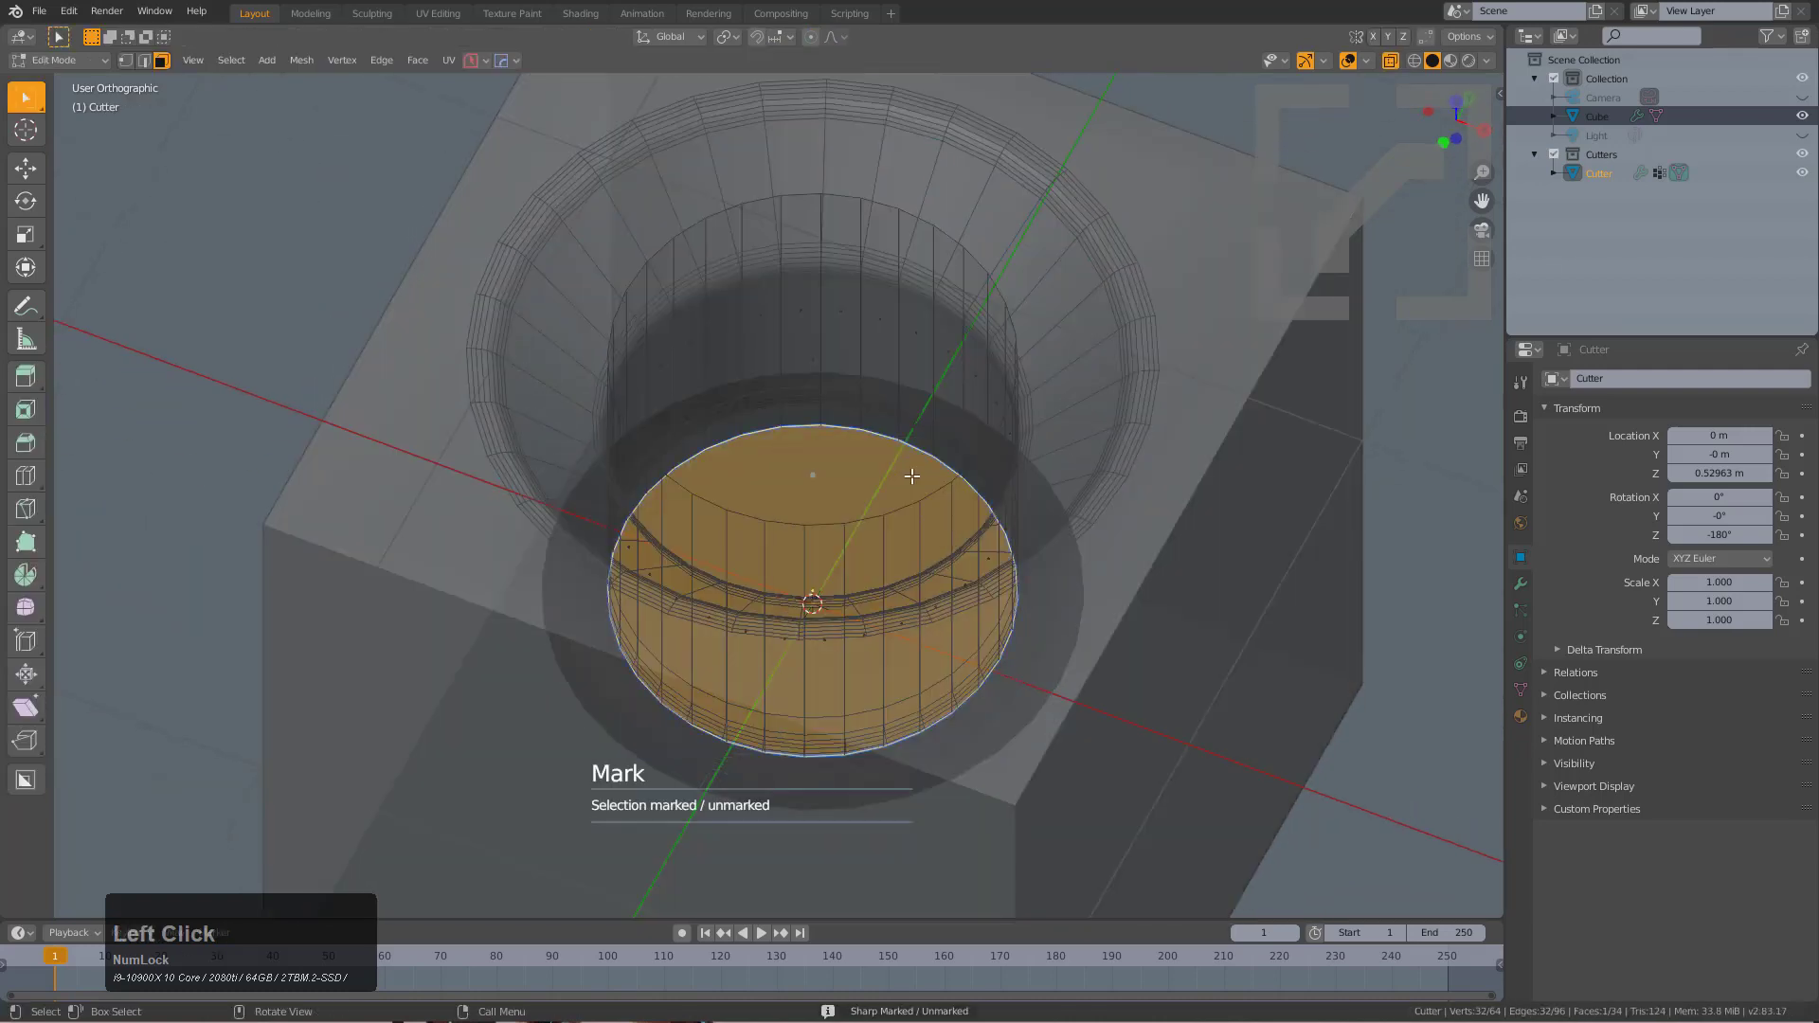
key(q)
click(951, 493)
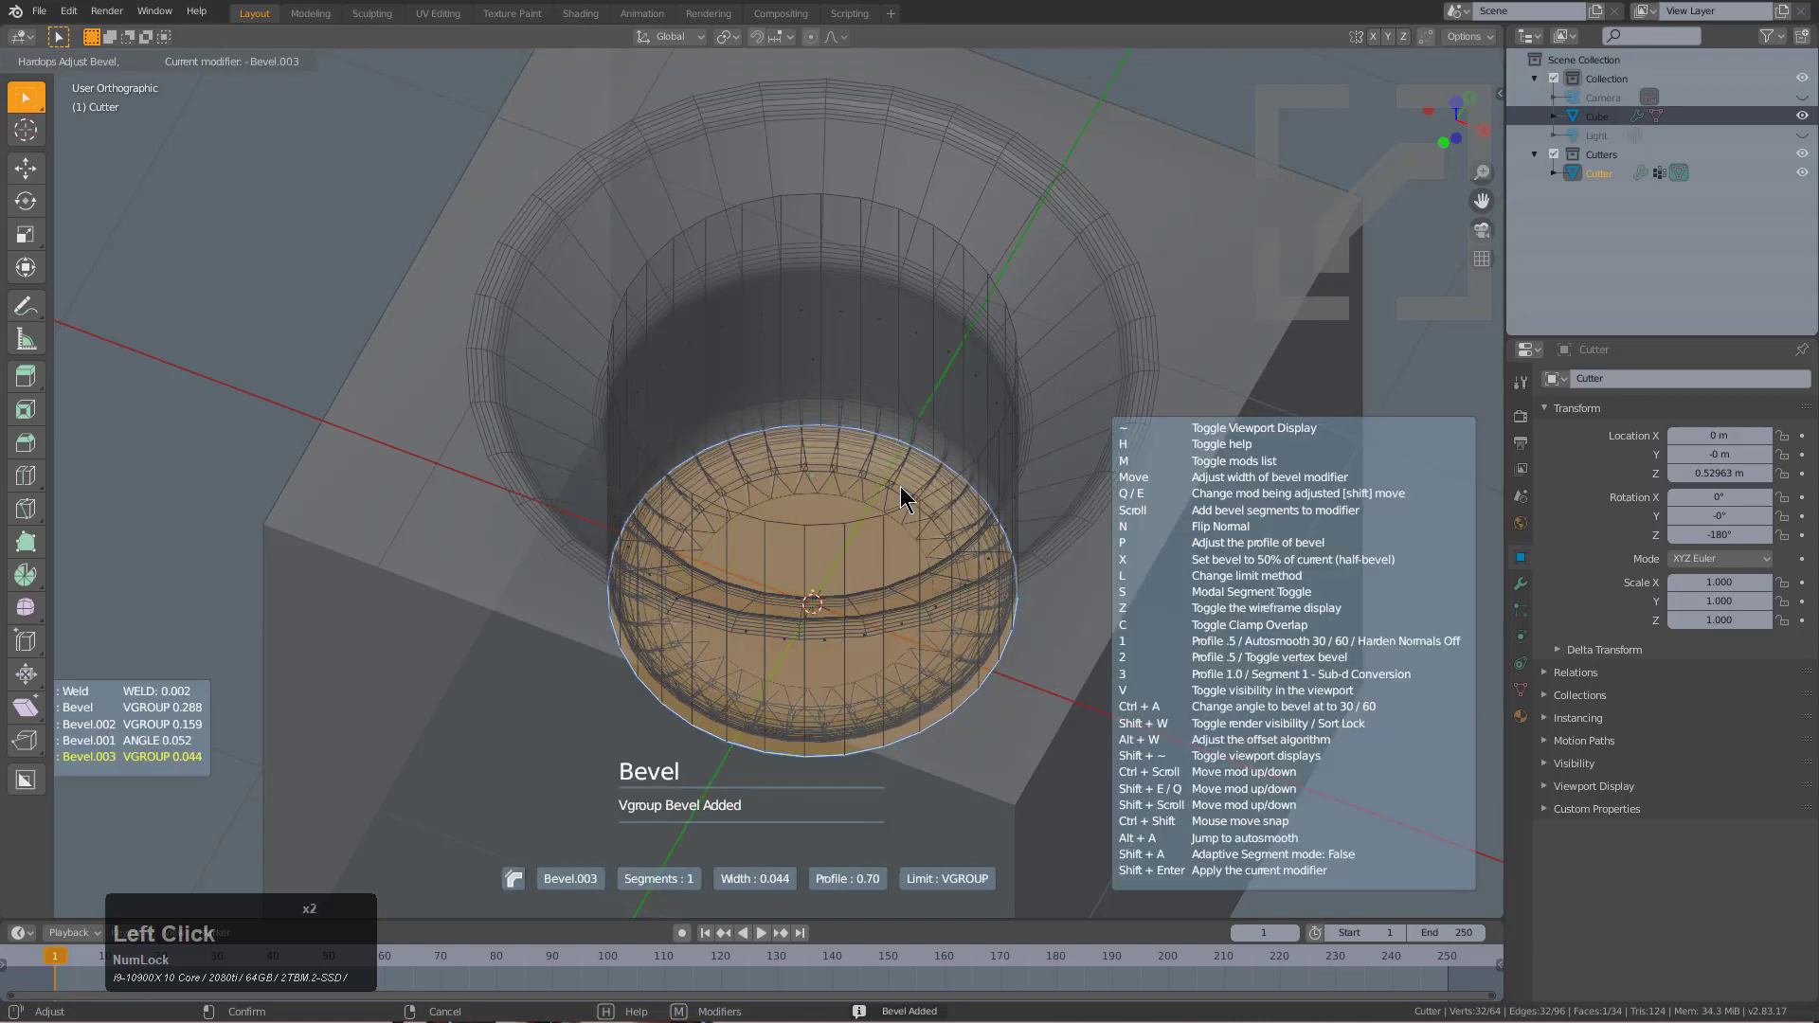
right_click(917, 488)
middle_drag(945, 480, 893, 503)
key(Tab)
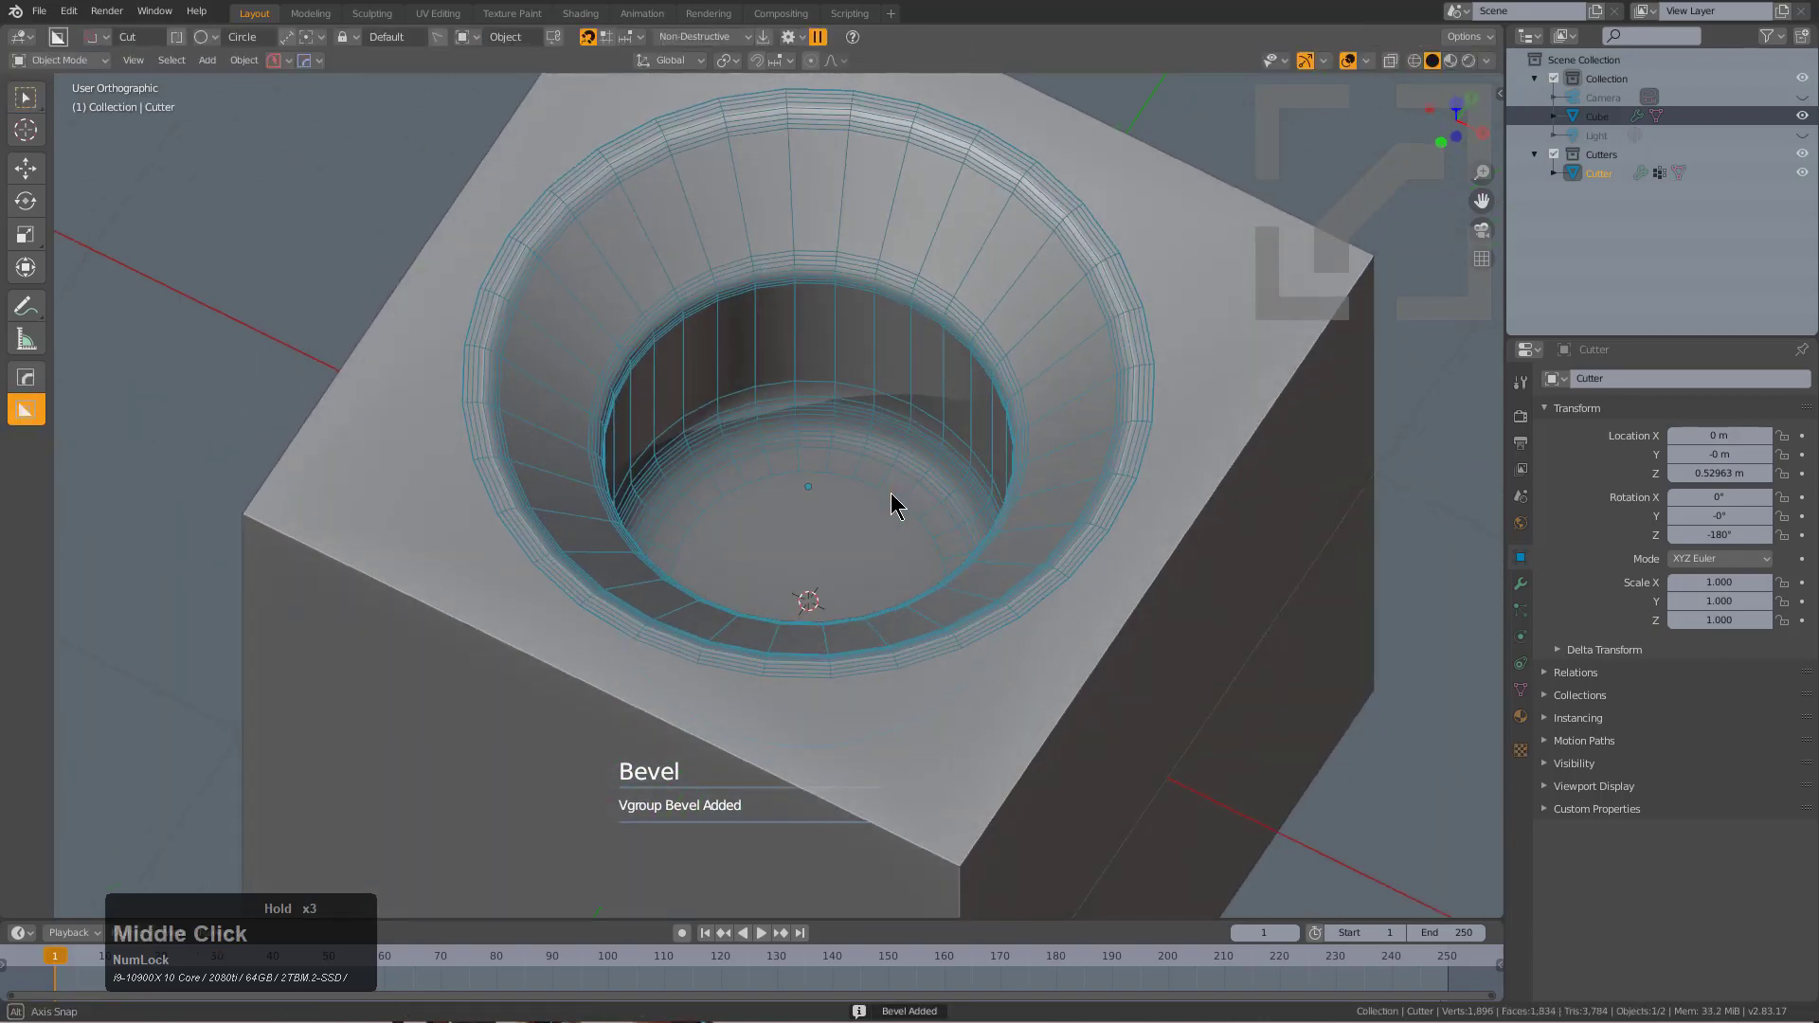
Activate the HardOps tool and adjust the cutter's bevels directly in the viewport, widening the rounded edges and slightly narrowing the flared opening.
scroll(966, 446, down, 3)
scroll(1064, 393, up, 1)
middle_drag(1063, 395, 983, 447)
scroll(900, 400, down, 2)
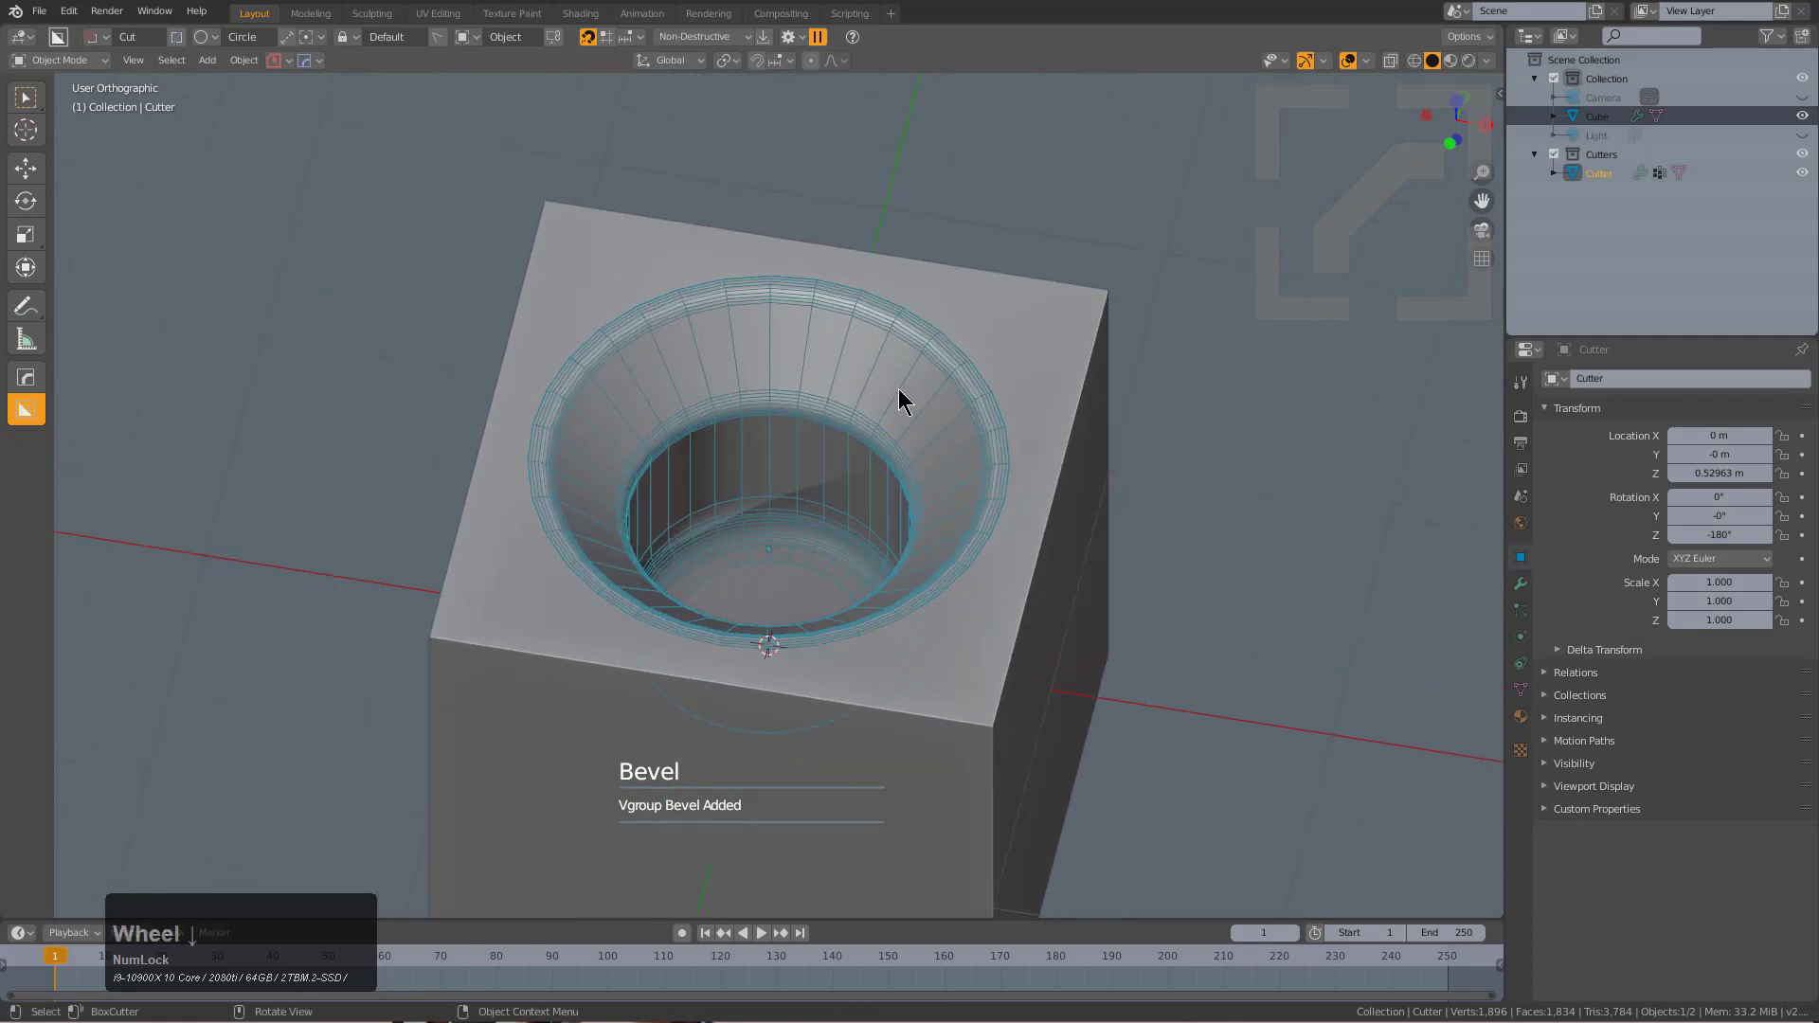
key(alt+w)
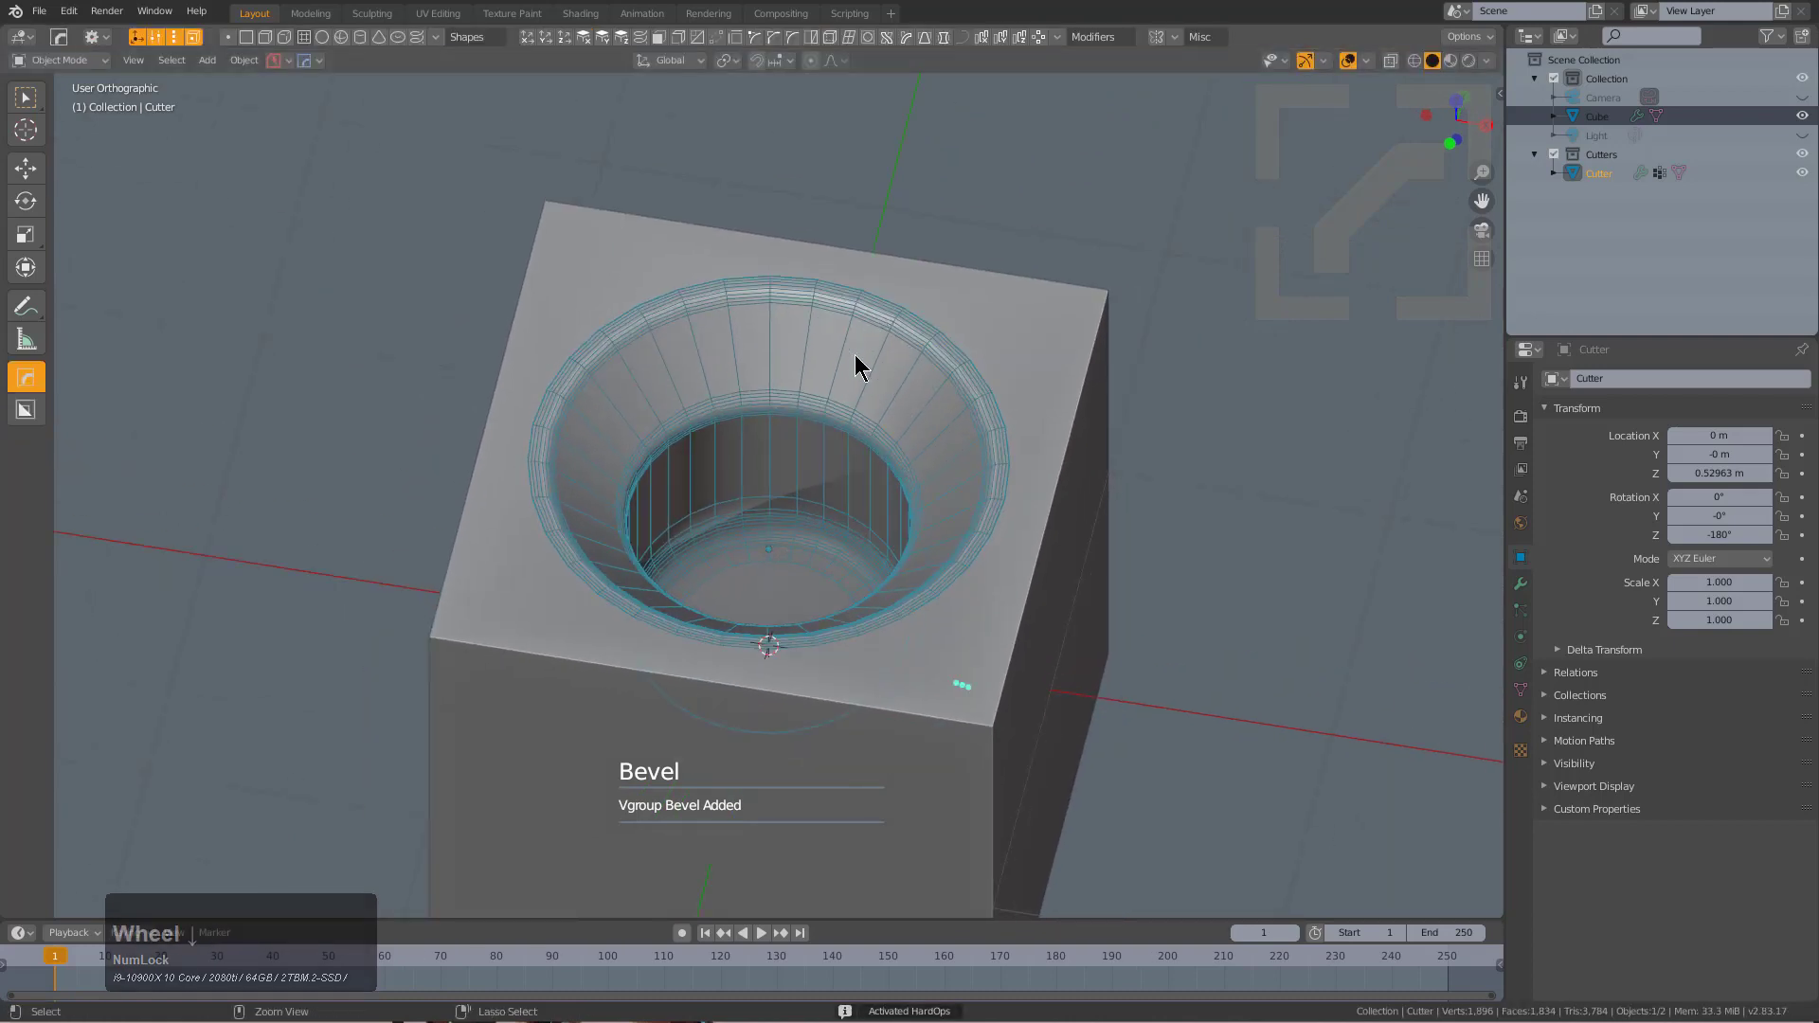
middle_drag(853, 357, 983, 516)
scroll(784, 319, up, 2)
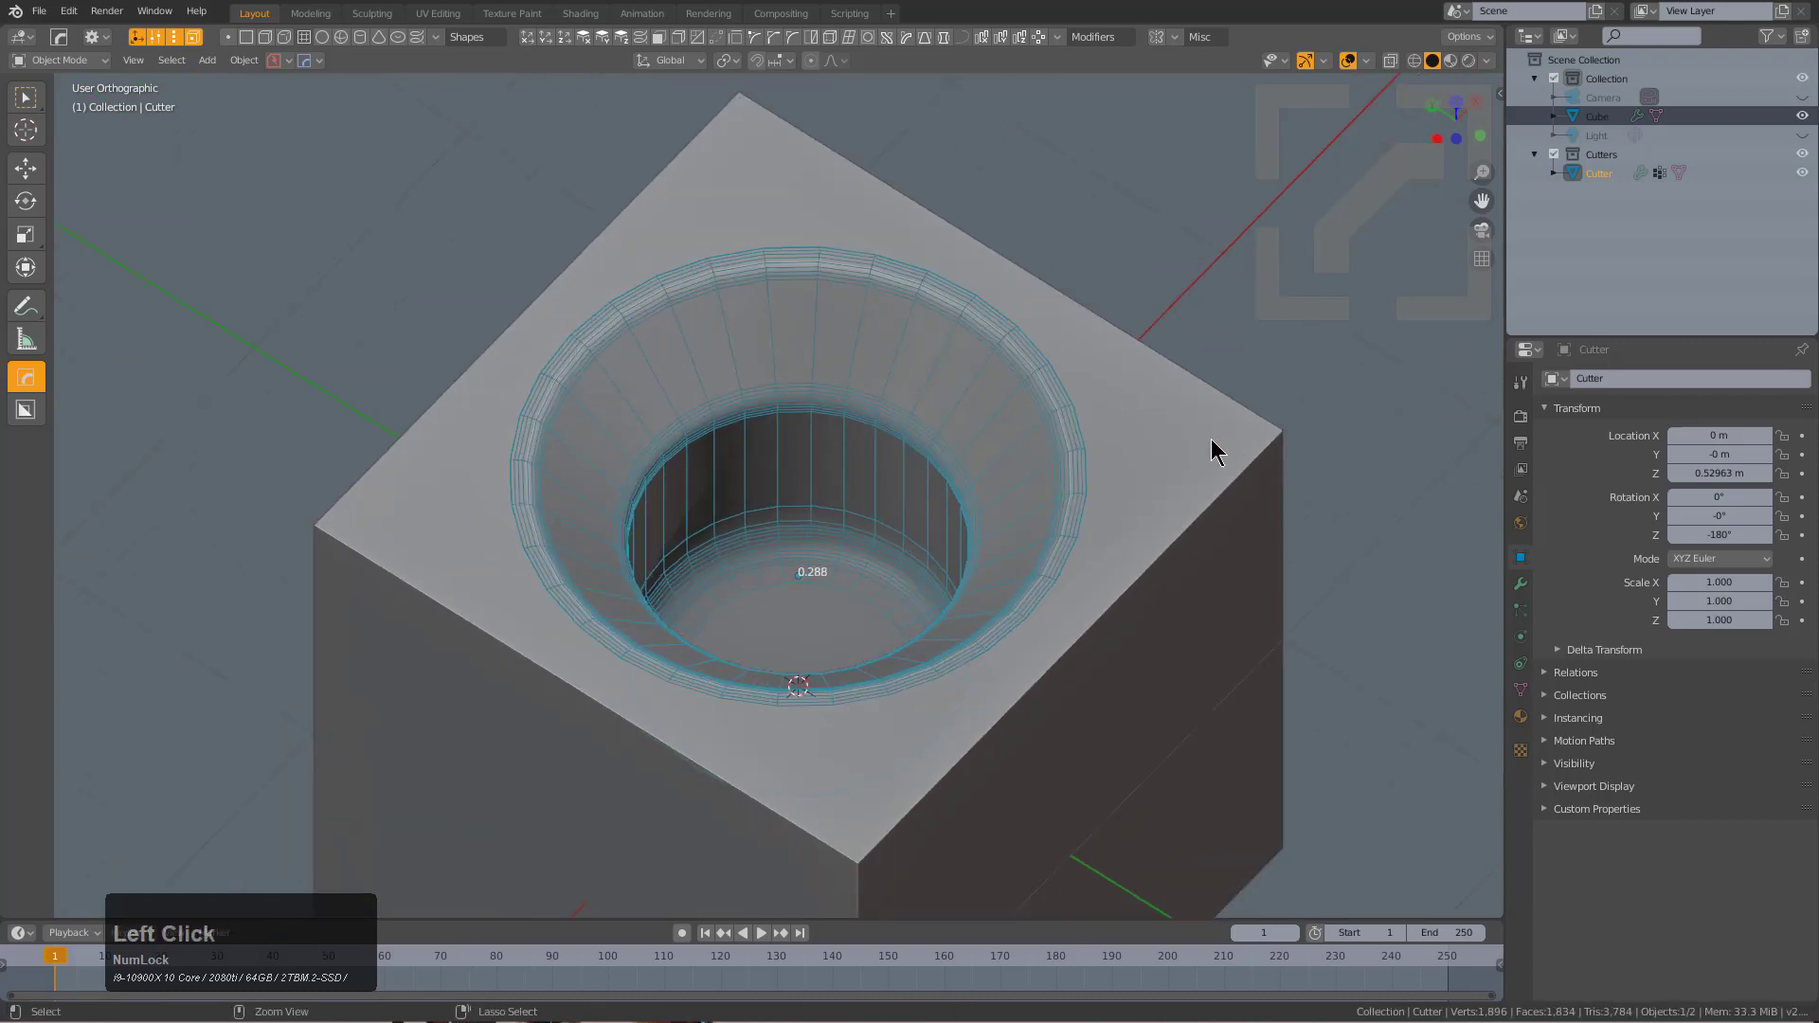
mouse_move(1215, 452)
mouse_down()
mouse_move(1239, 446)
mouse_move(1157, 456)
mouse_move(1228, 426)
mouse_move(1203, 436)
mouse_up()
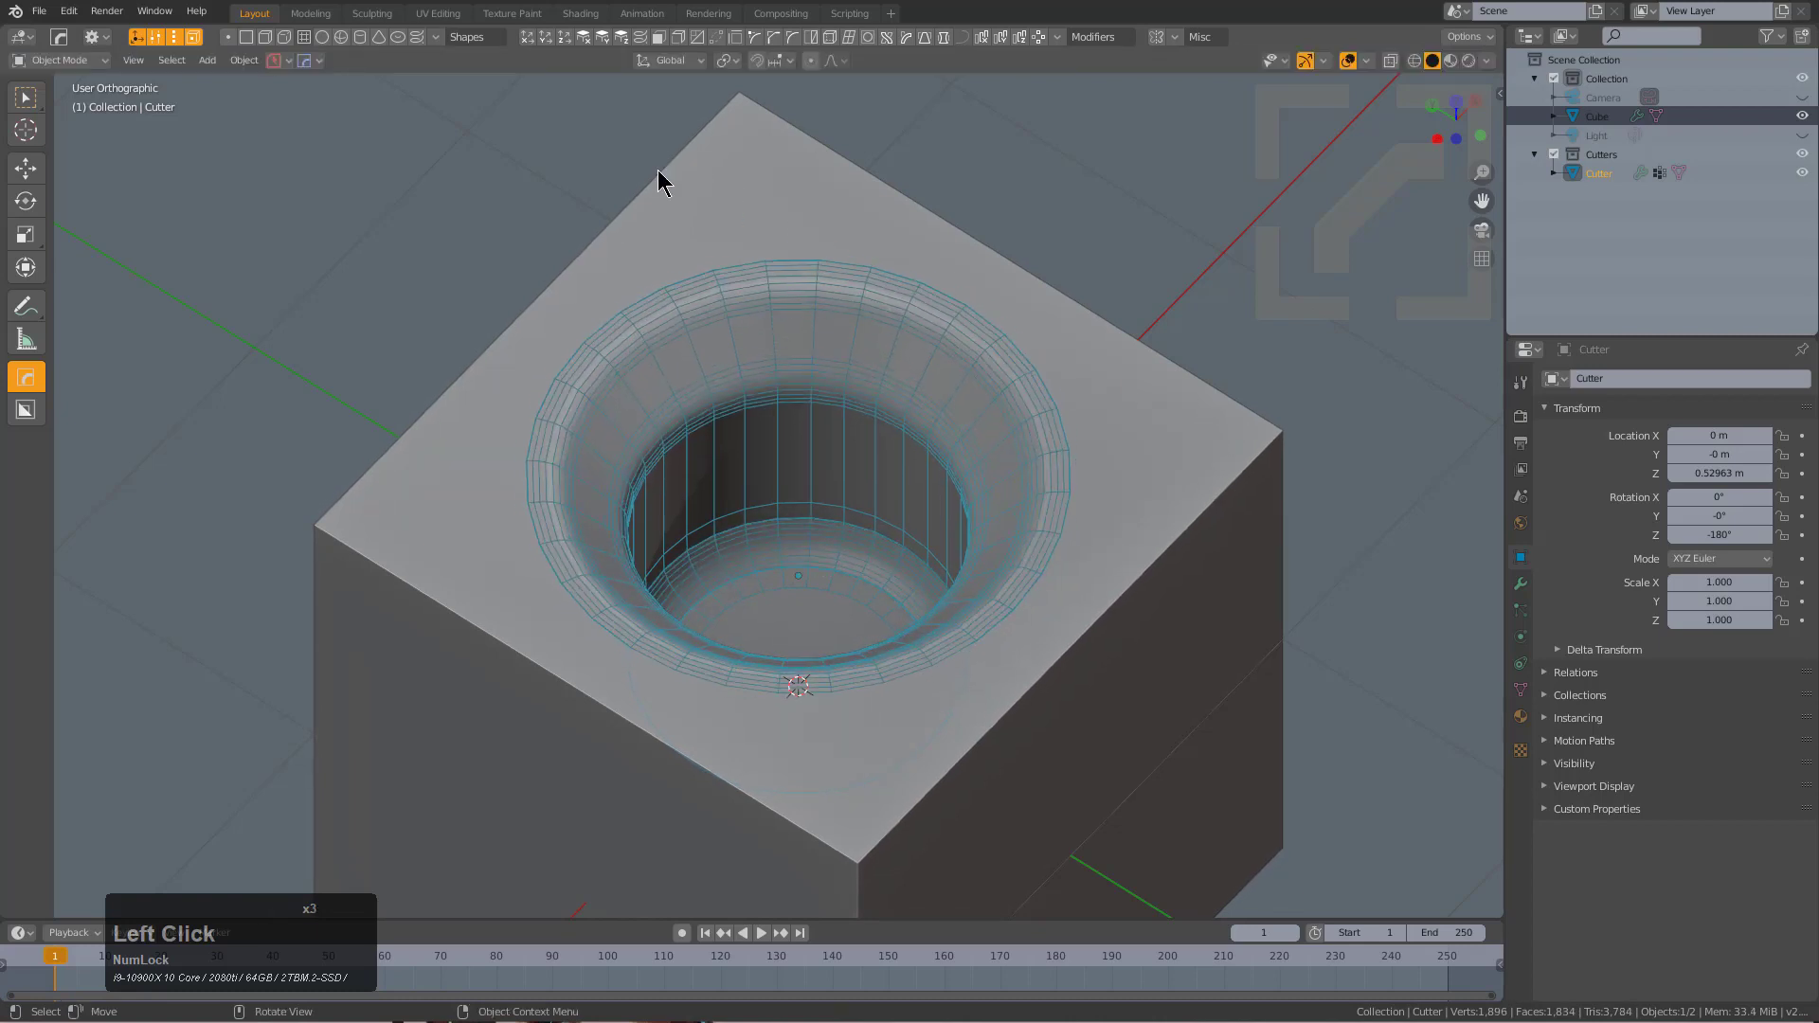
Select the cube and add a multi-segment 30° angle bevel that rounds its outer edges.
click(458, 519)
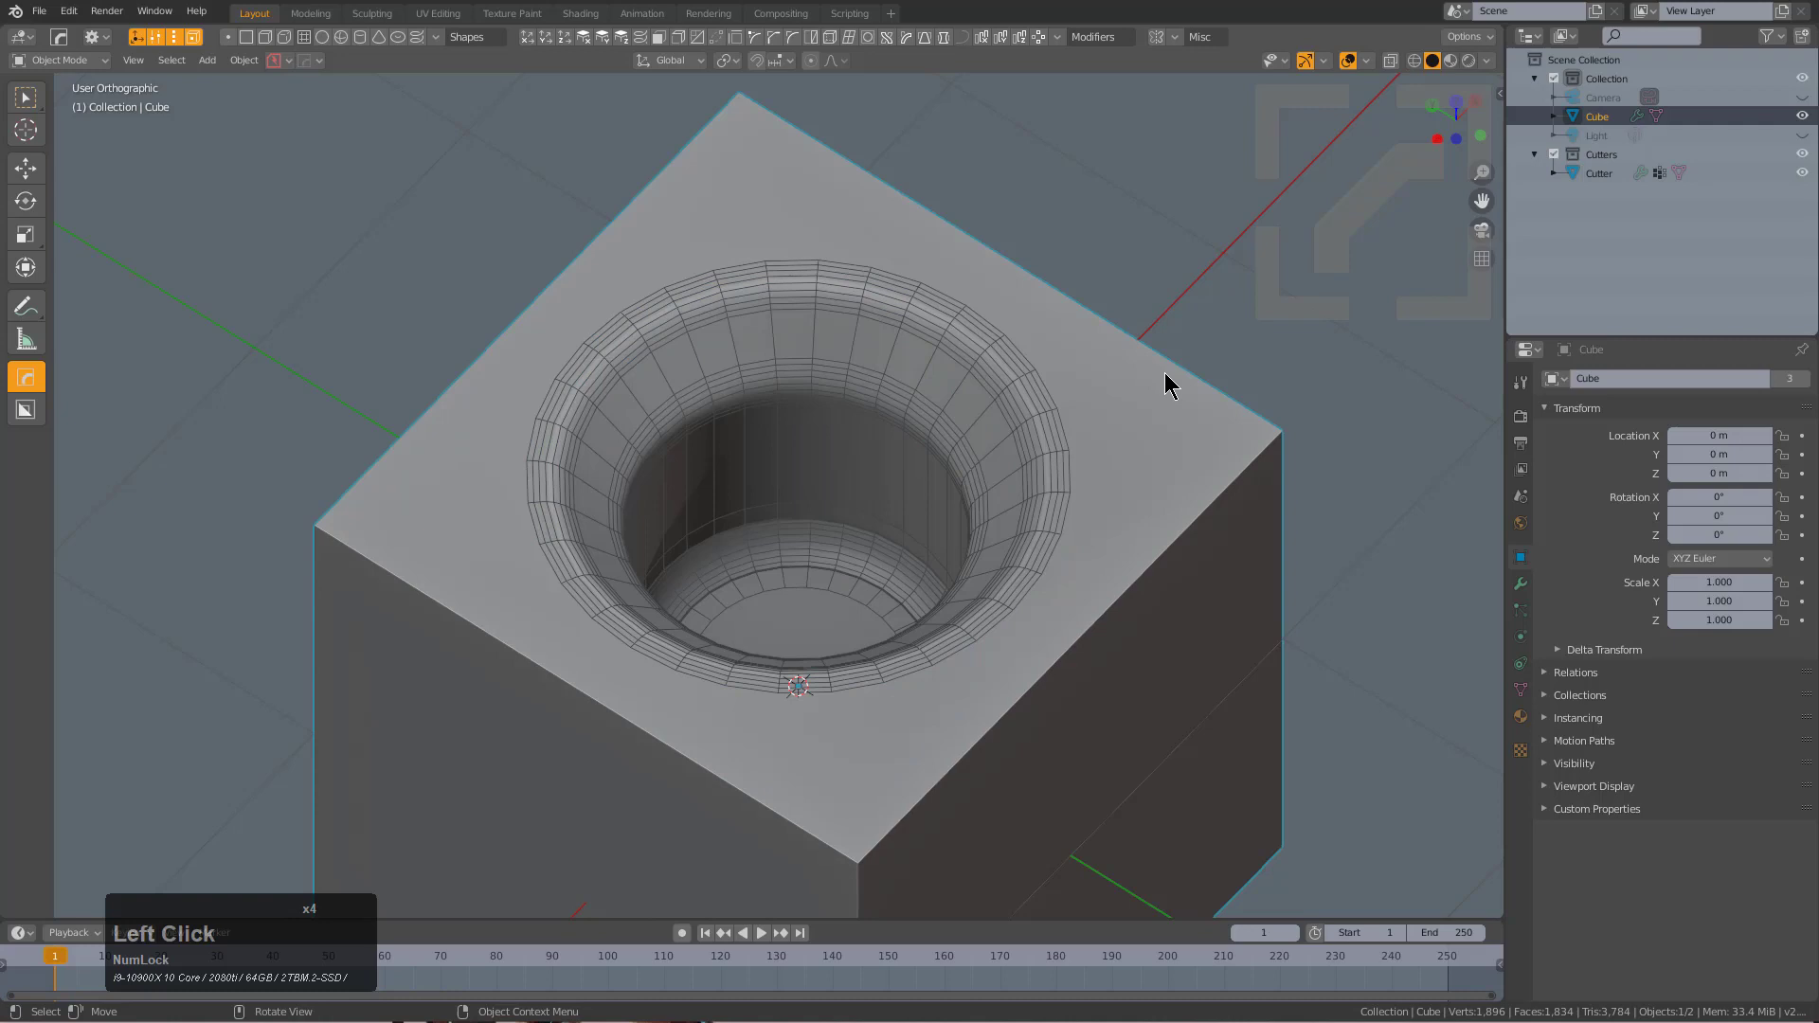
key(q)
click(1167, 391)
scroll(1095, 384, up, 2)
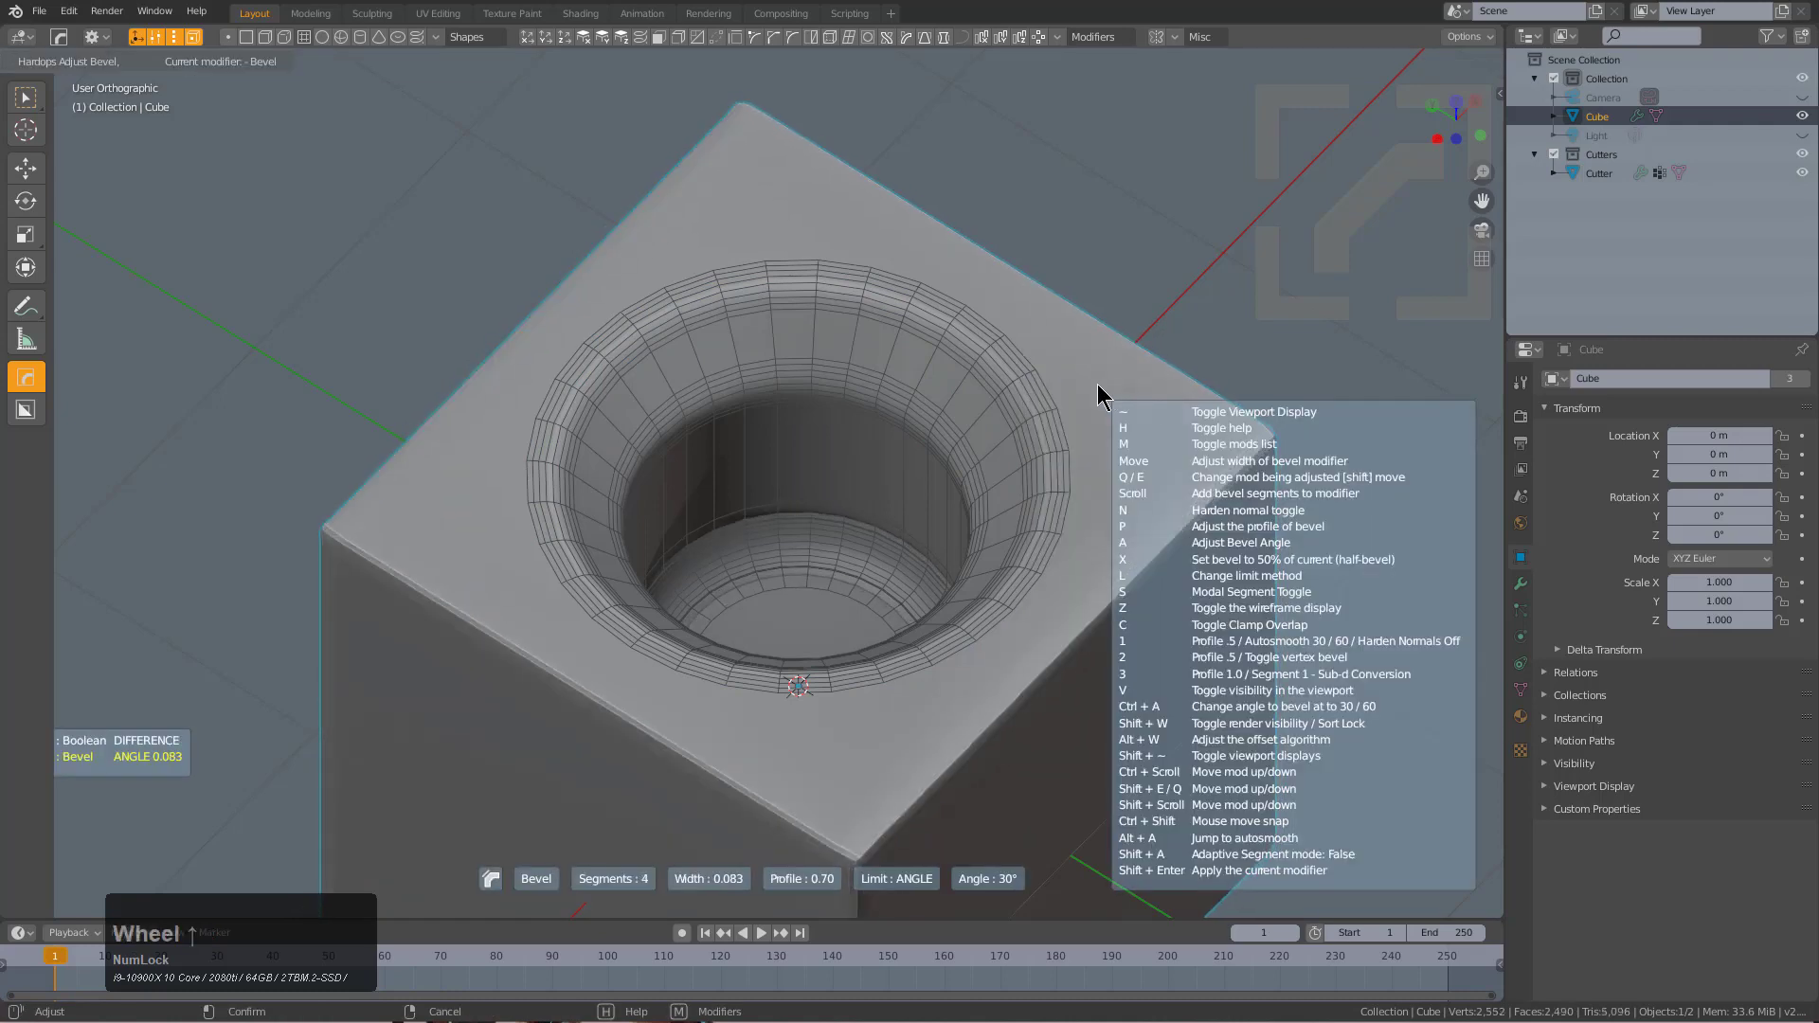
click(581, 459)
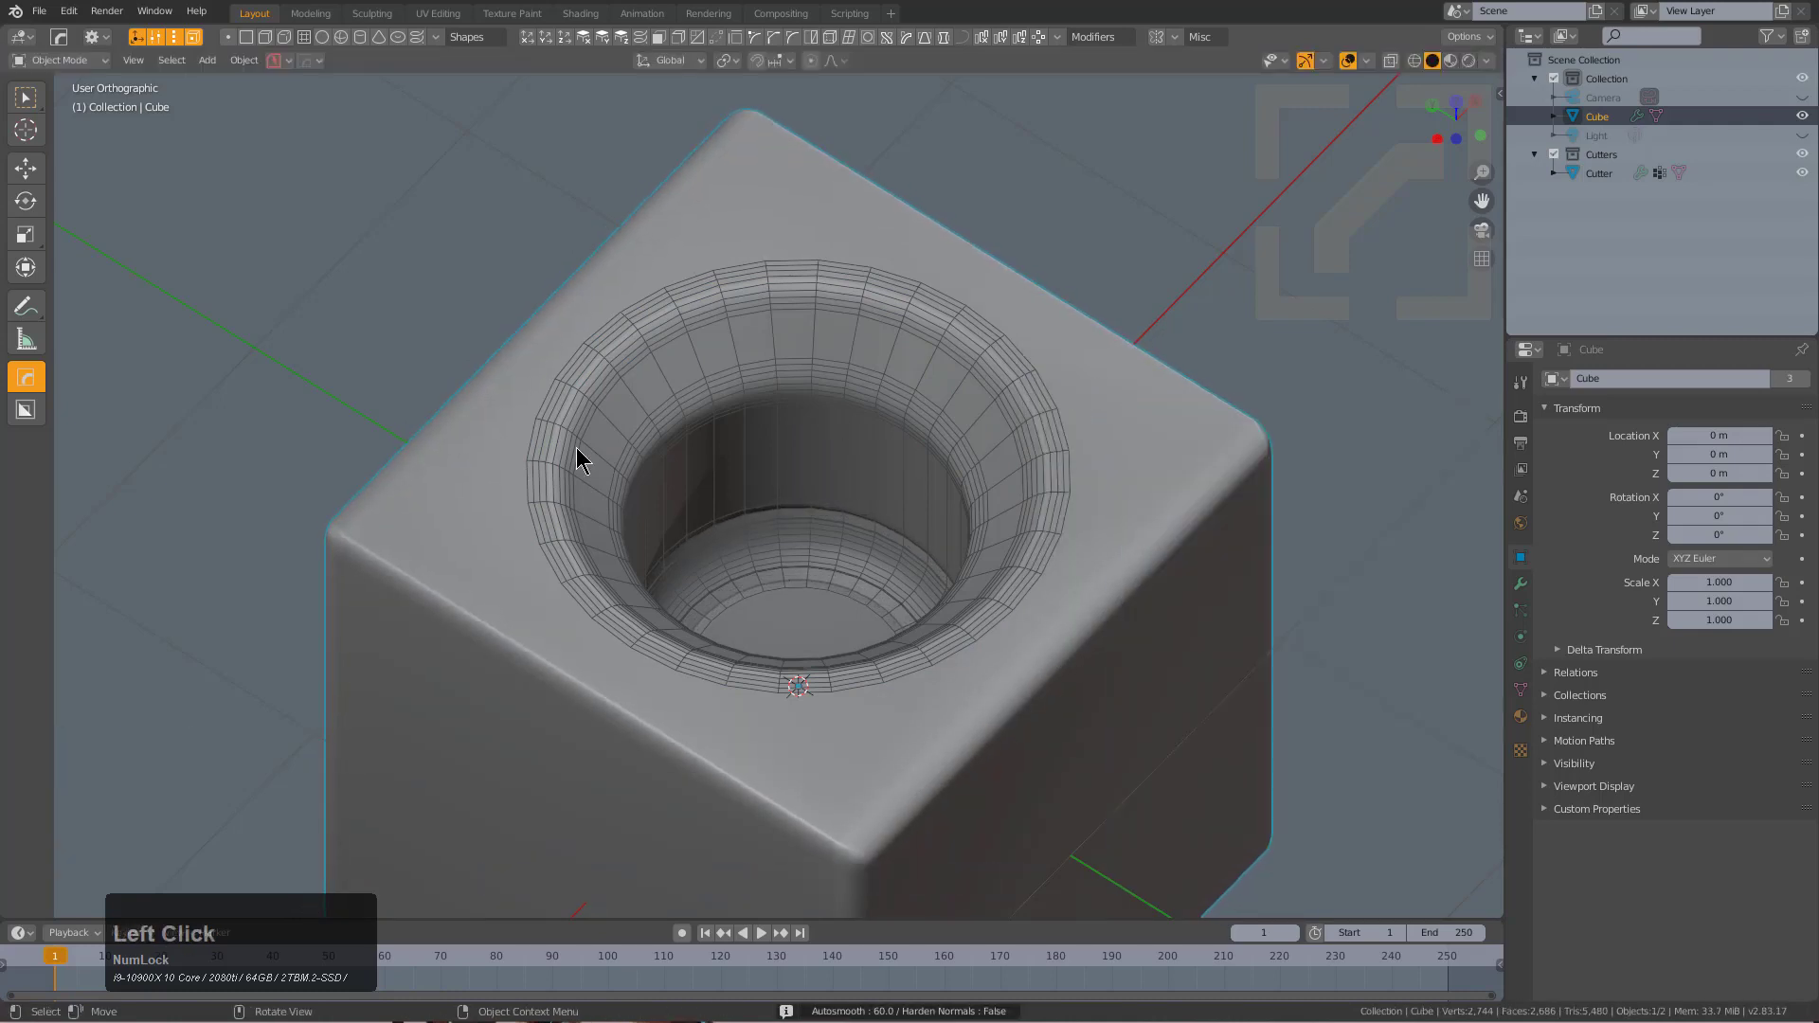
middle_drag(581, 459, 494, 392)
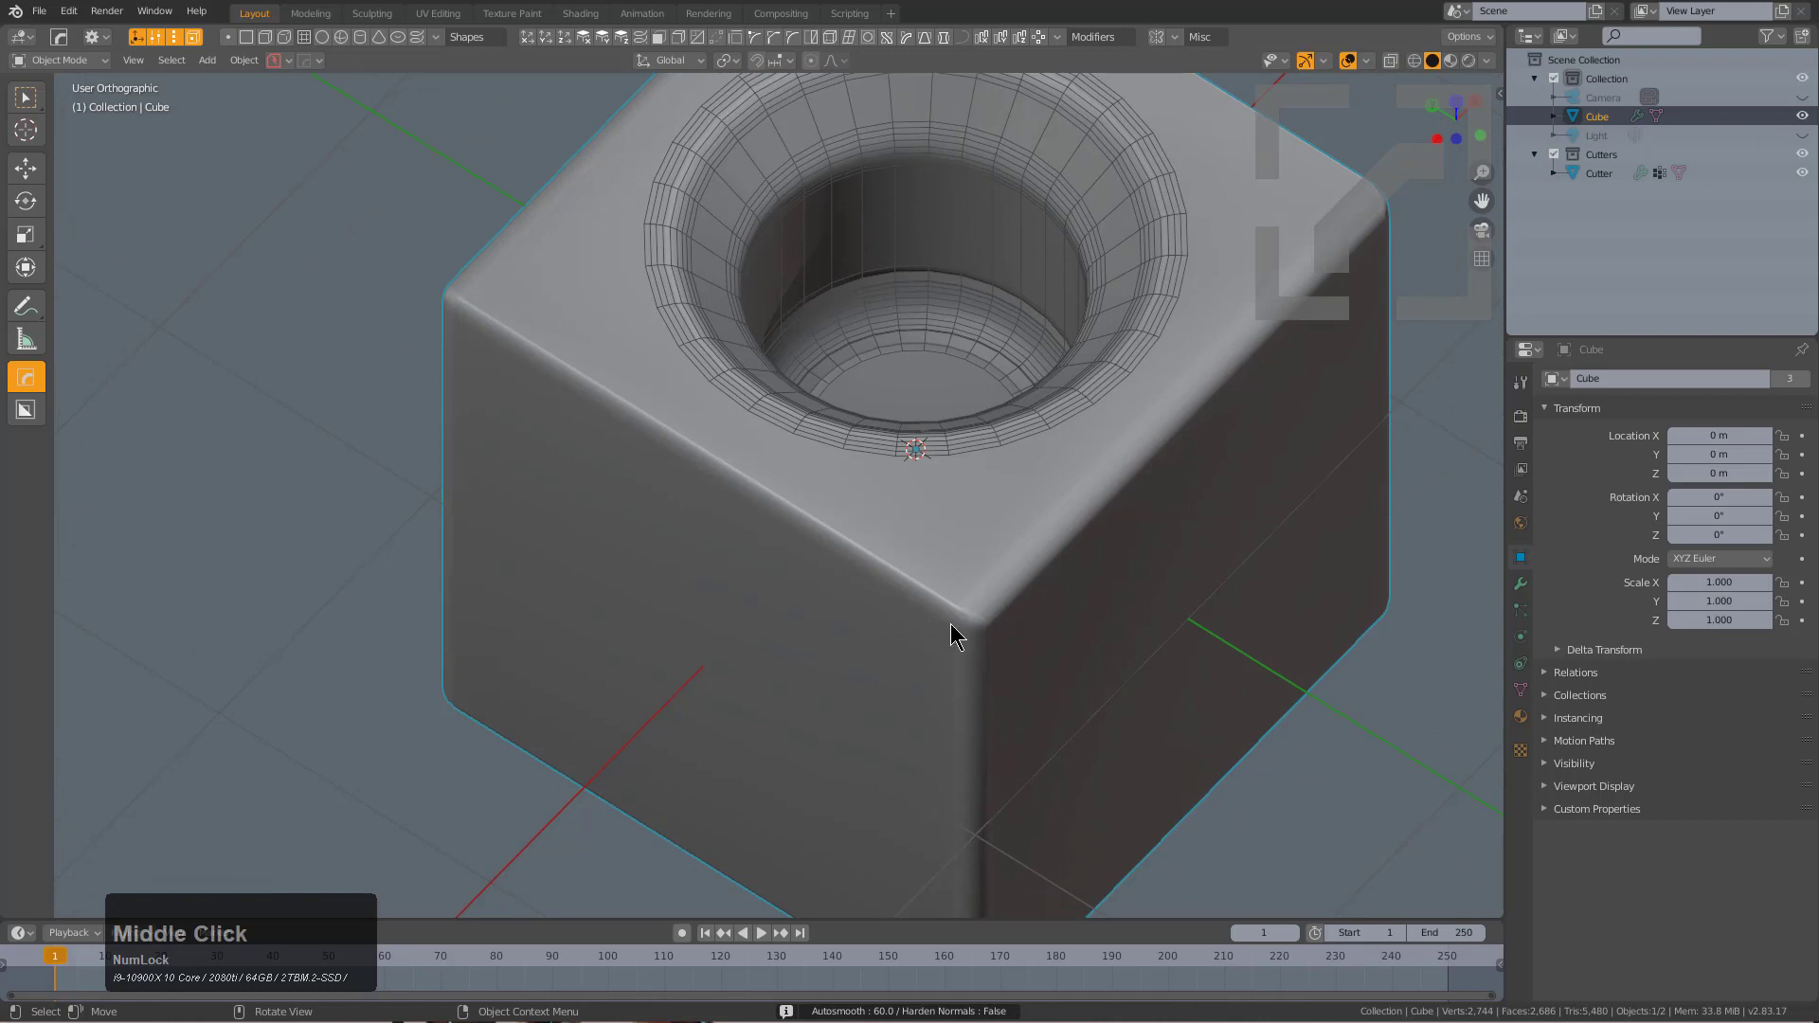
scroll(825, 553, down, 1)
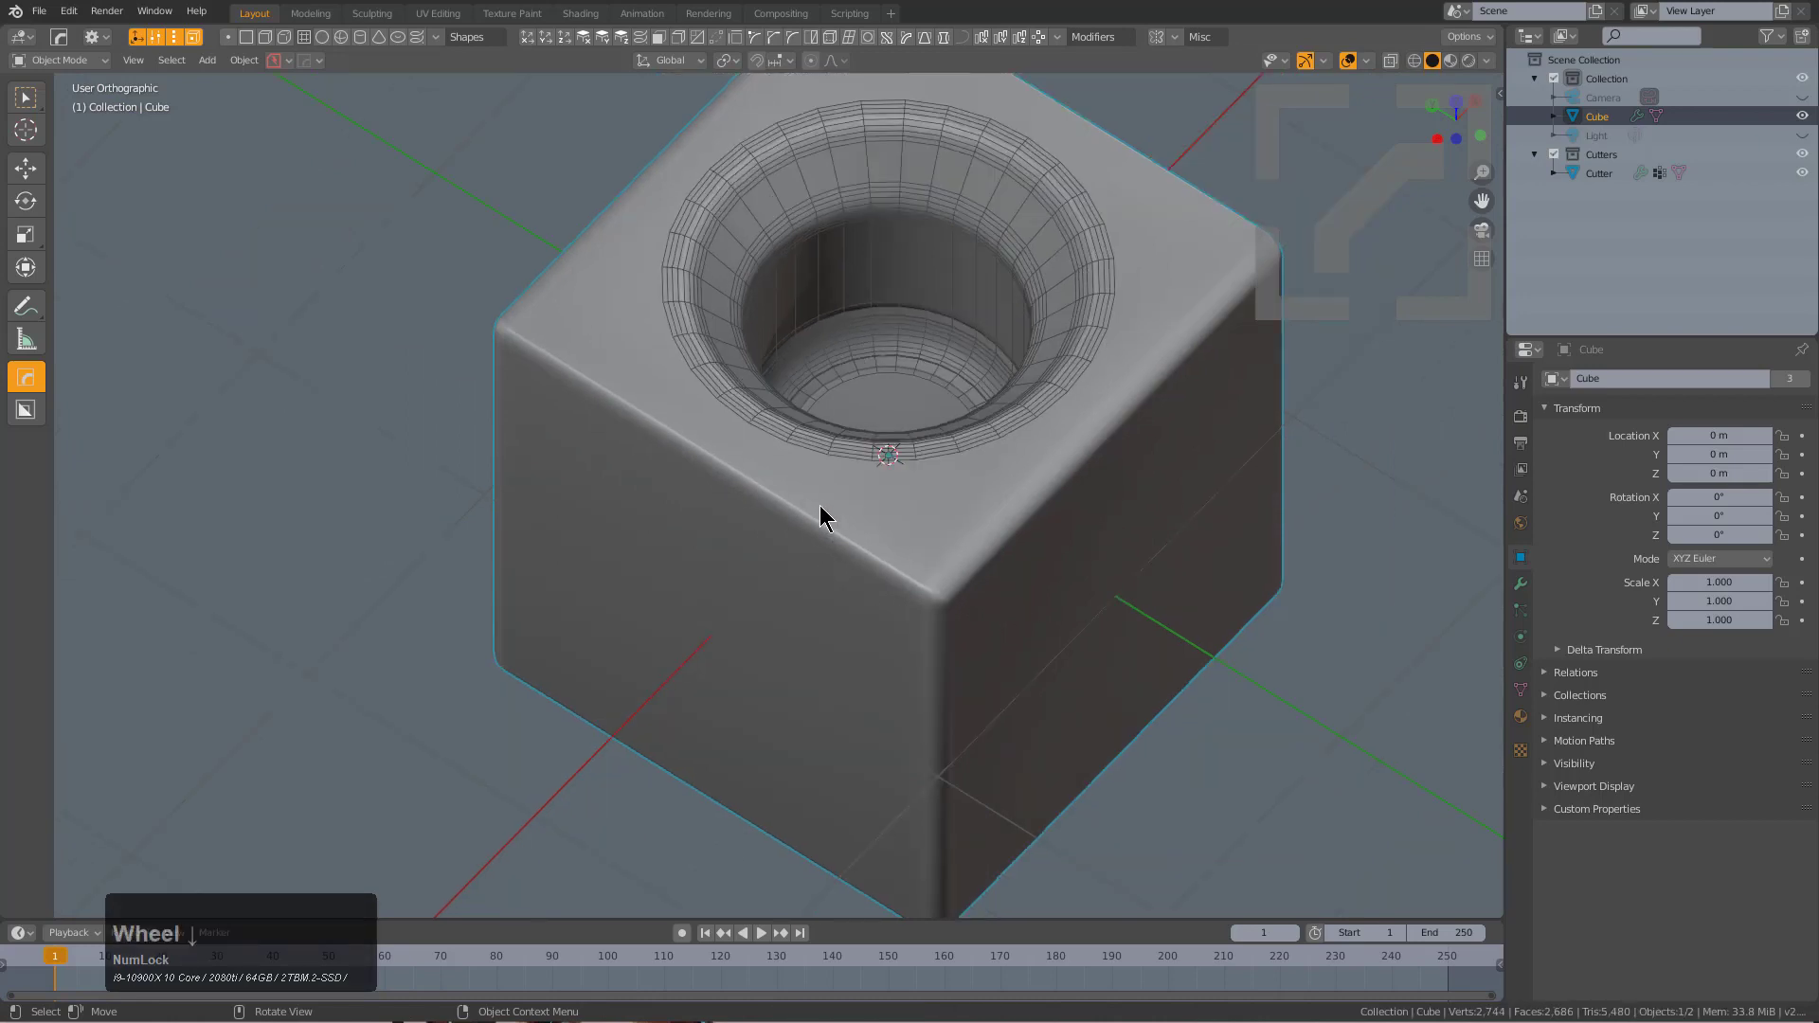
Display the cube's wireframe edges and add a centred vertical edge loop around the middle of the cube.
key(q)
click(820, 537)
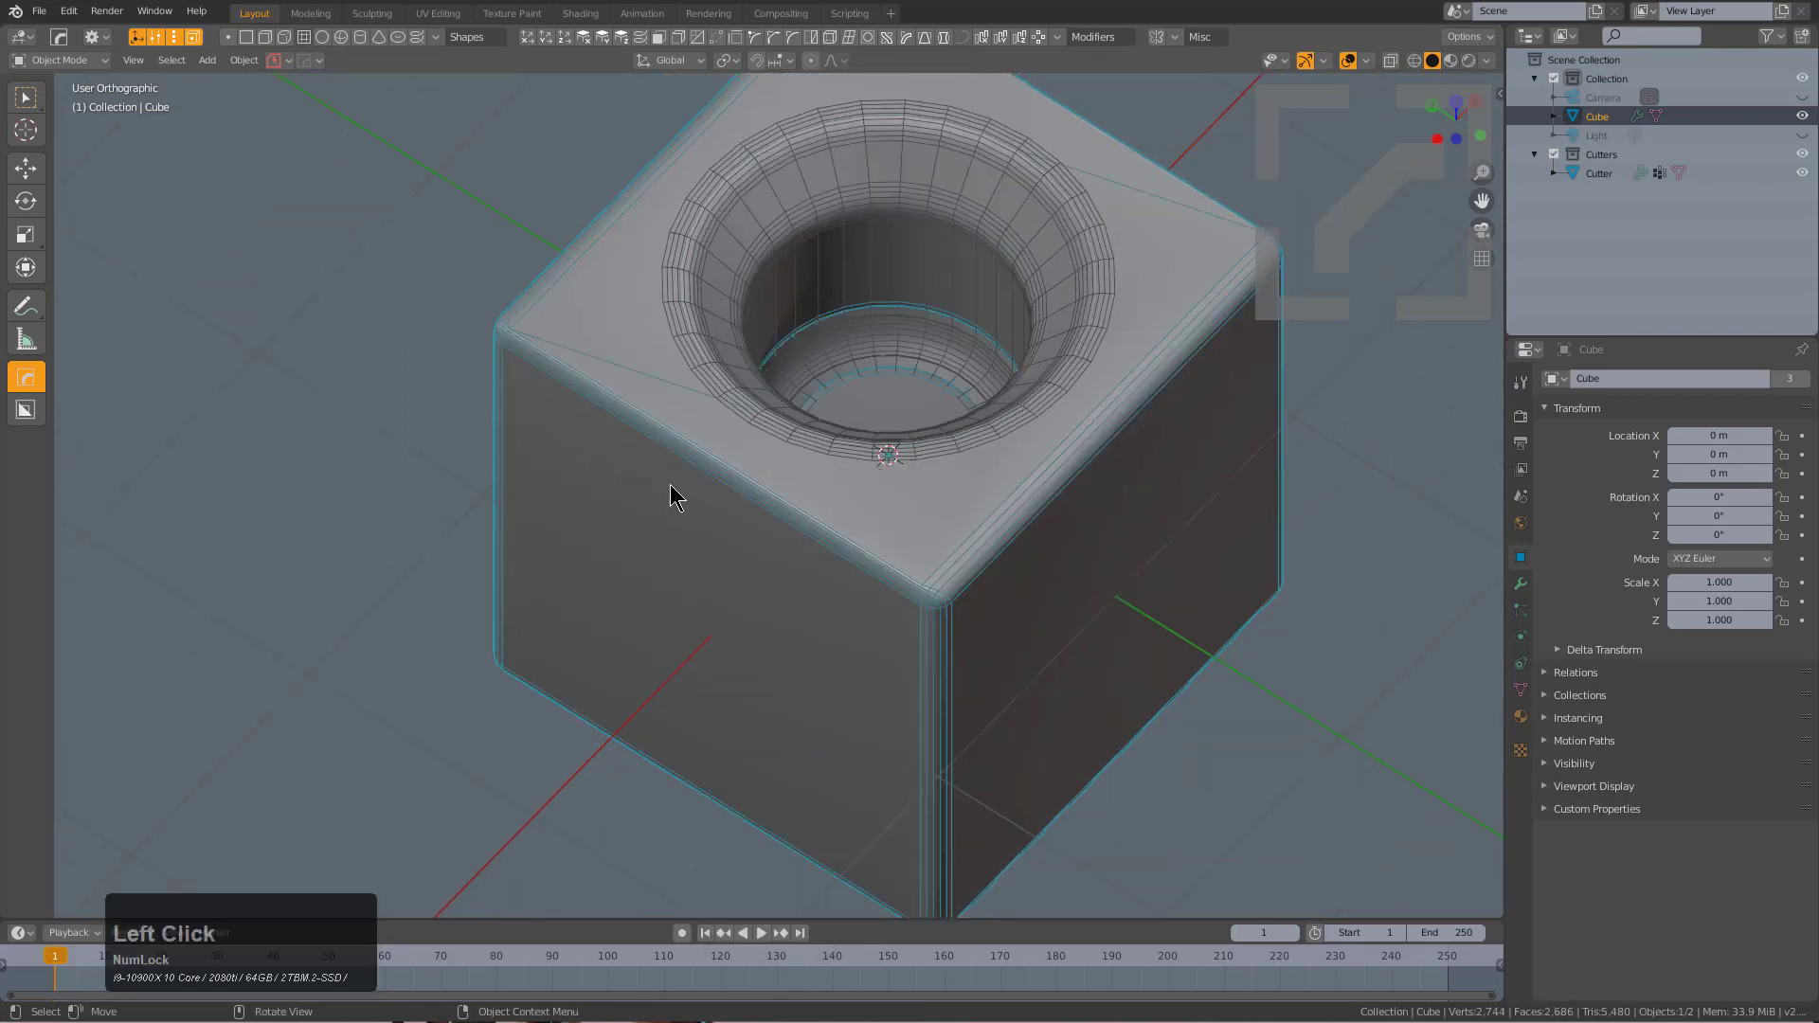
key(Tab)
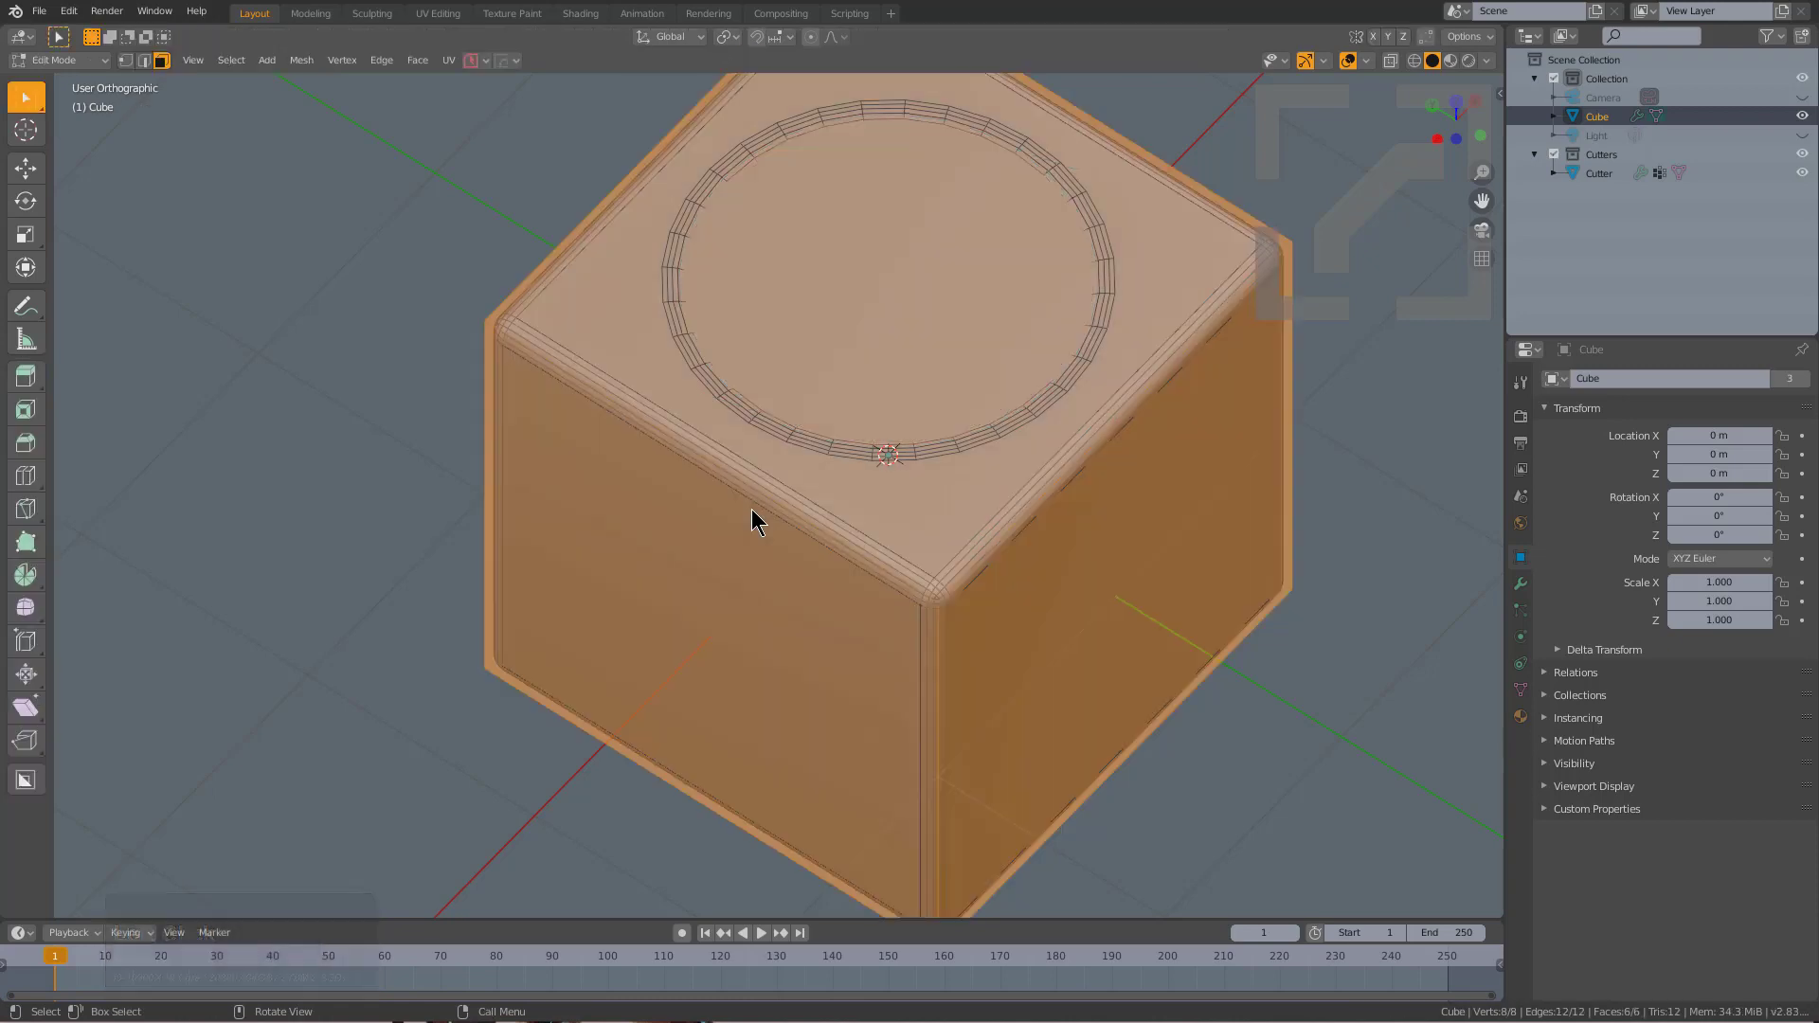
key(ctrl+r)
click(749, 479)
right_click(749, 479)
key(Tab)
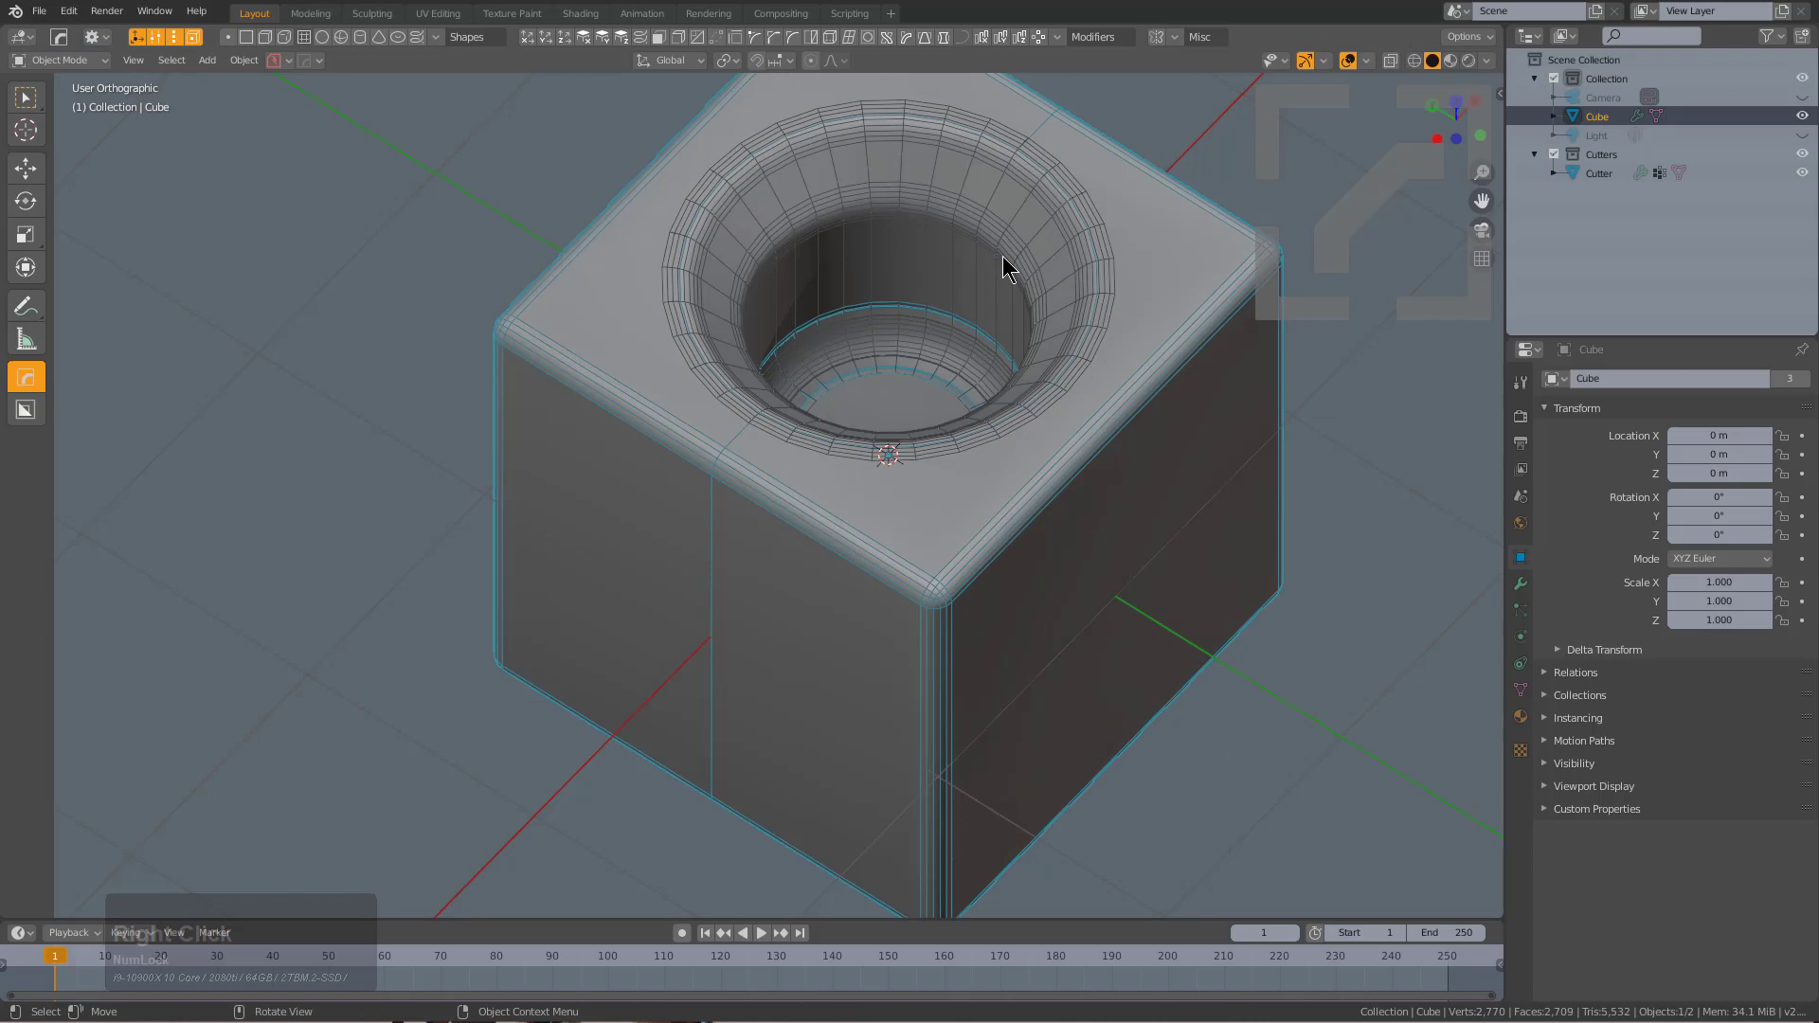
Select the hole's circular cutter, adjust its bevel directly in the viewport to slightly narrow the rim, and hide the cutter.
shift+middle_drag(891, 237, 829, 327)
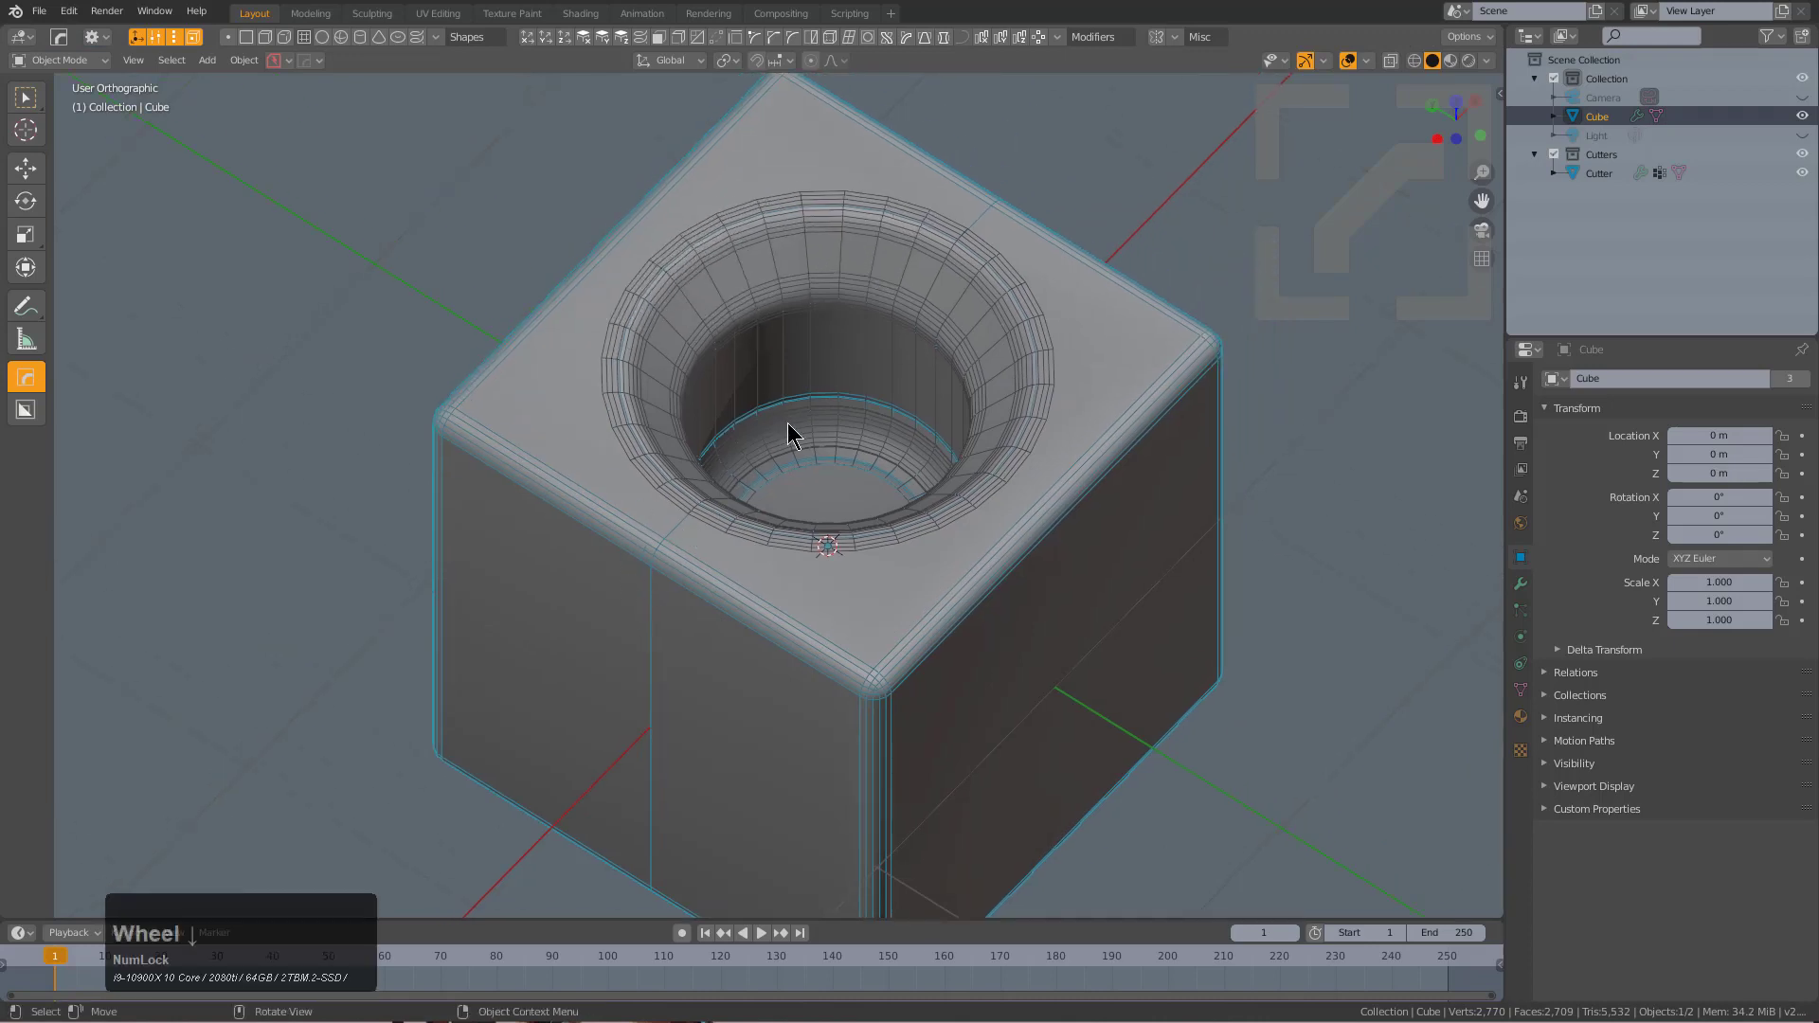
click(953, 244)
scroll(925, 346, up, 2)
shift+middle_drag(987, 282, 952, 339)
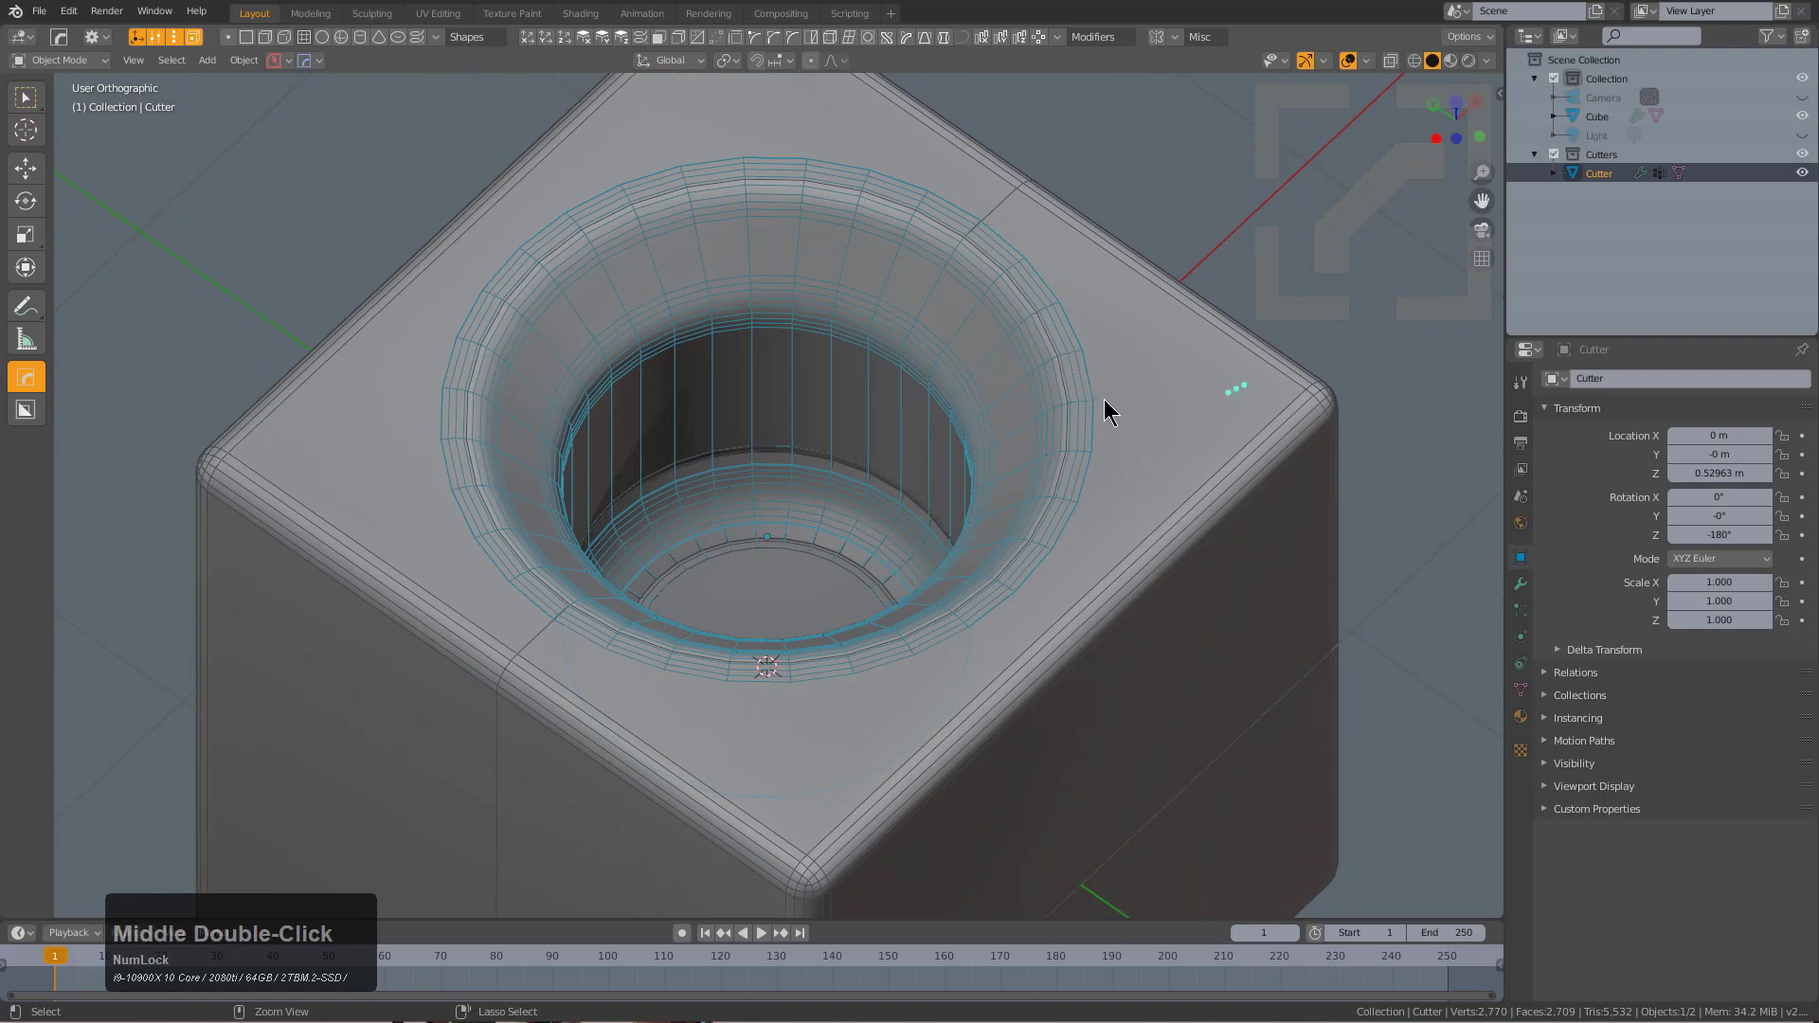
drag(1226, 401, 1264, 366)
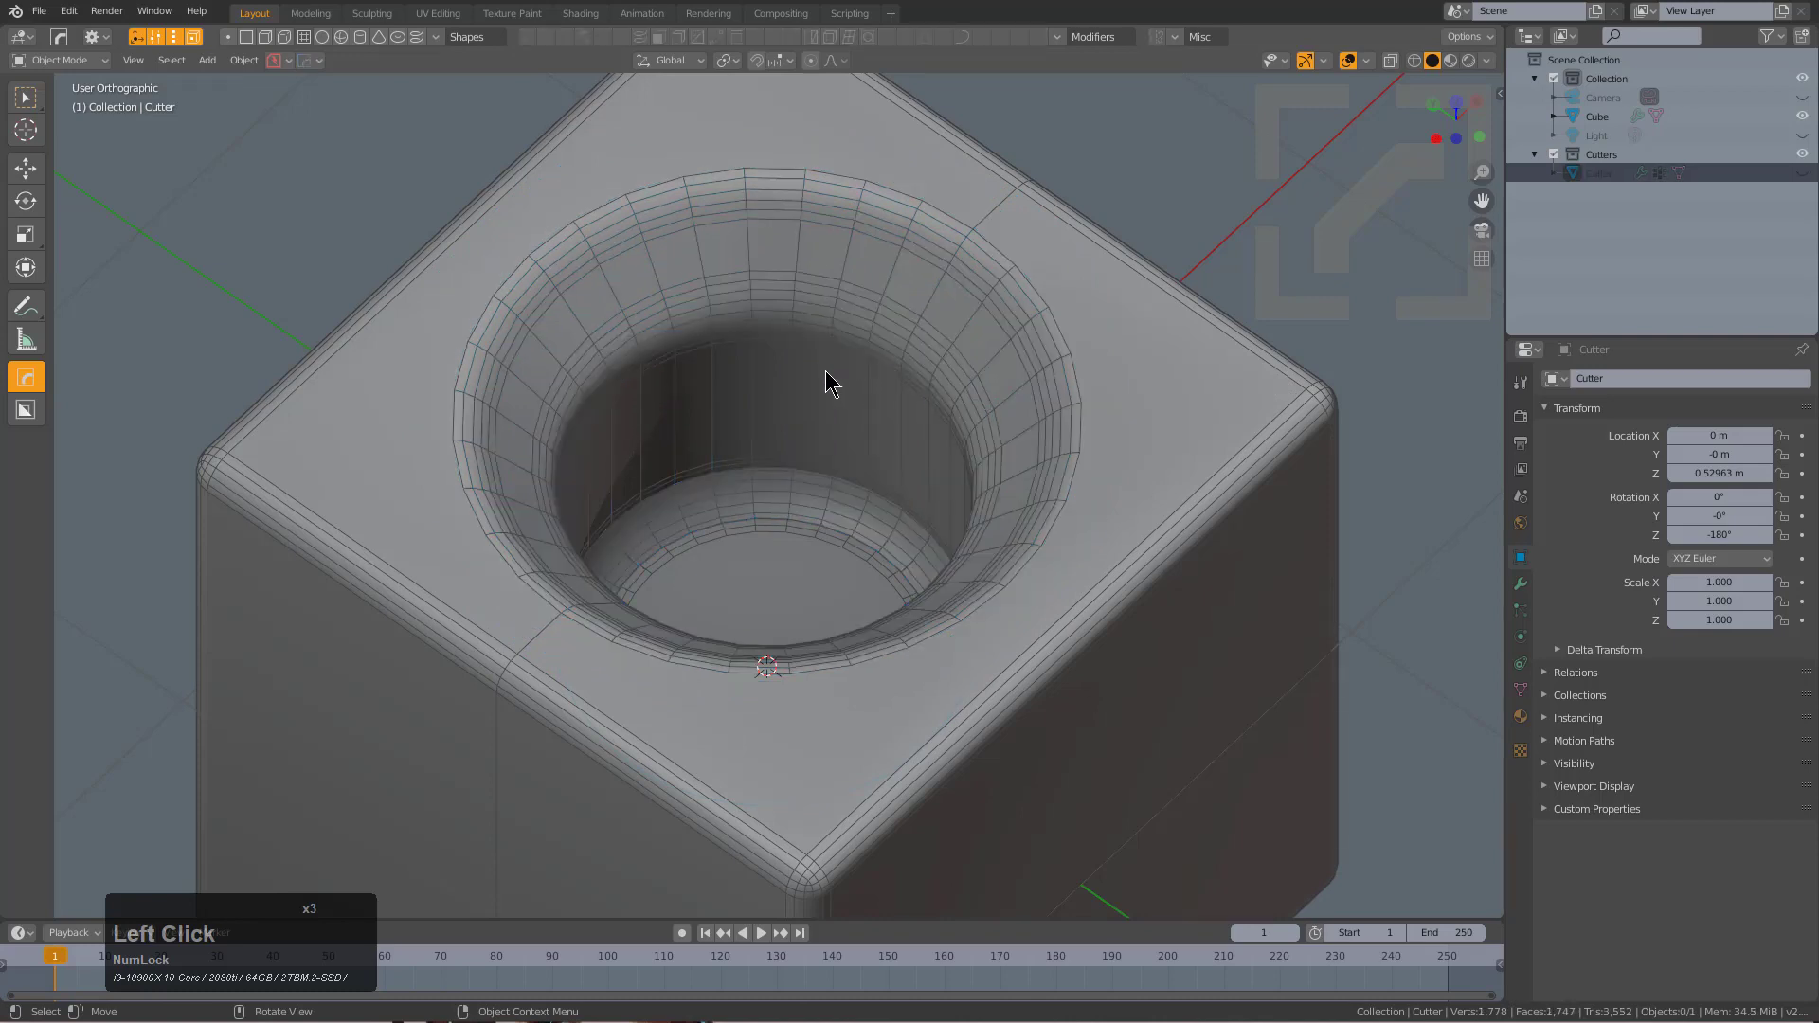
Turn off the wireframe display so the cube shows only its smooth shaded surface.
scroll(838, 385, down, 3)
middle_drag(857, 386, 907, 428)
key(alt+v)
click(876, 385)
scroll(910, 429, down, 1)
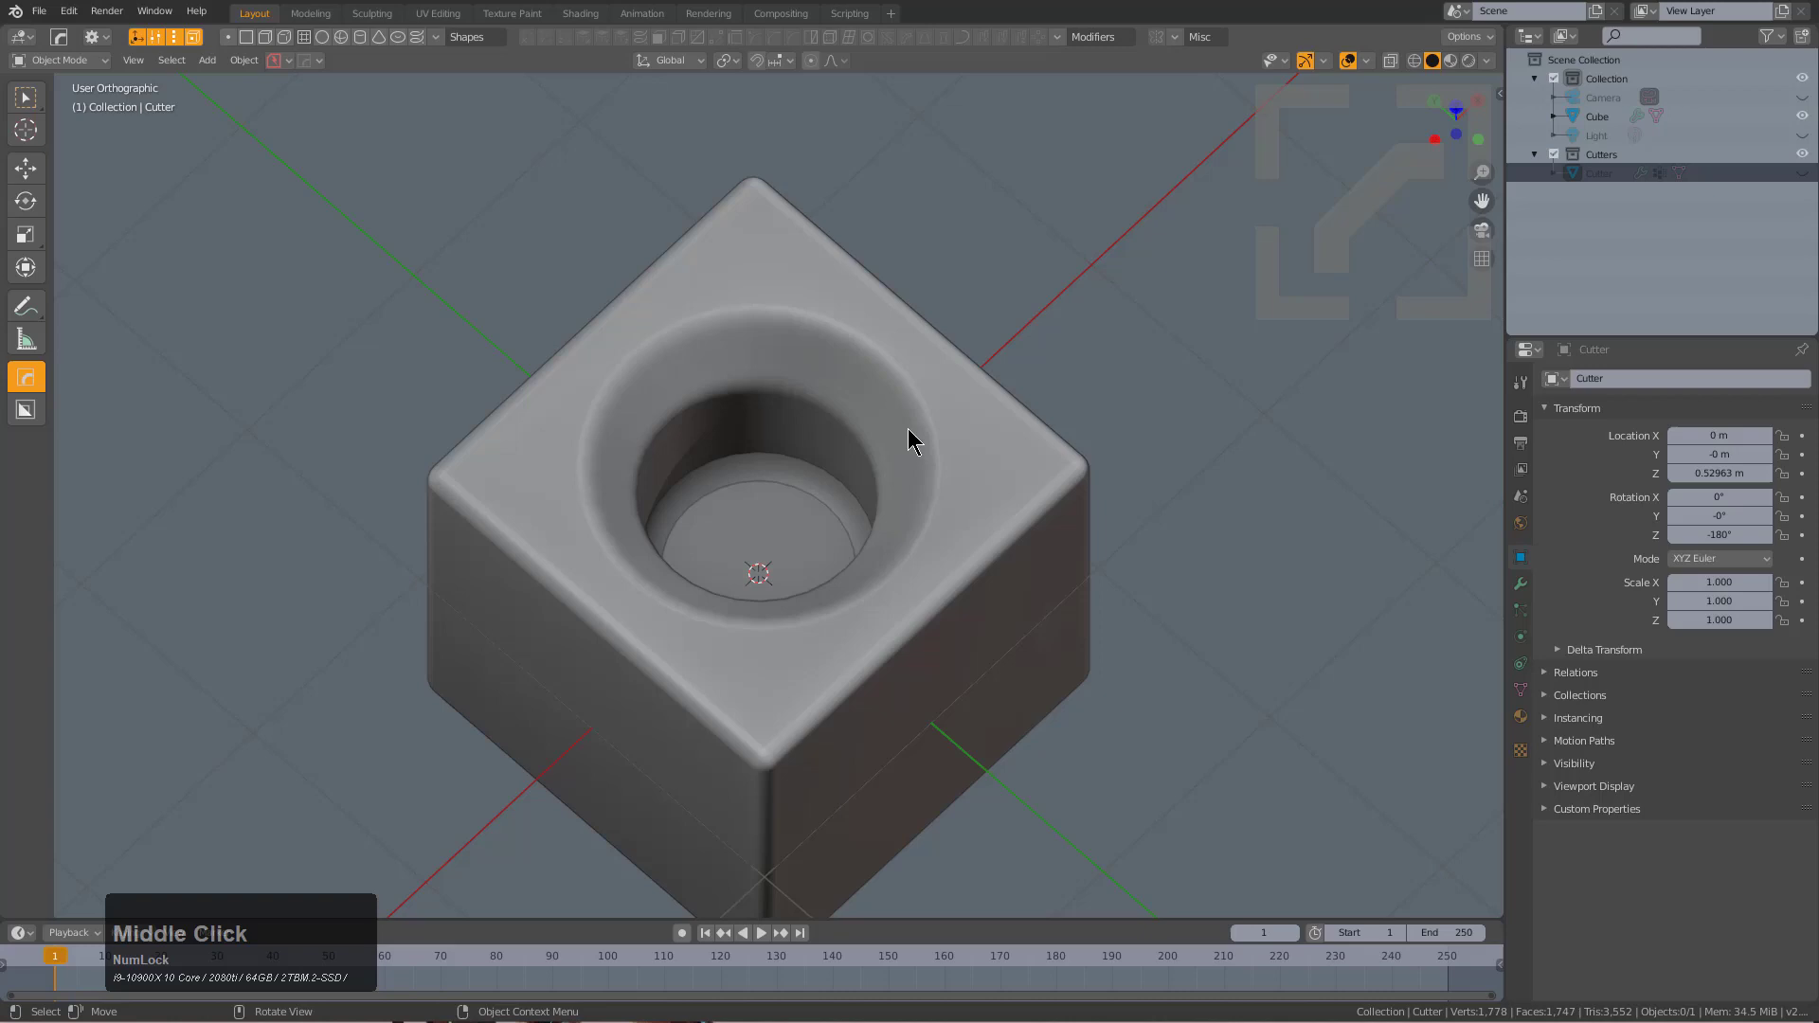
Select the cube and switch from the HardOps tool to the BoxCutter tool.
middle_drag(932, 481, 855, 476)
key(alt+w)
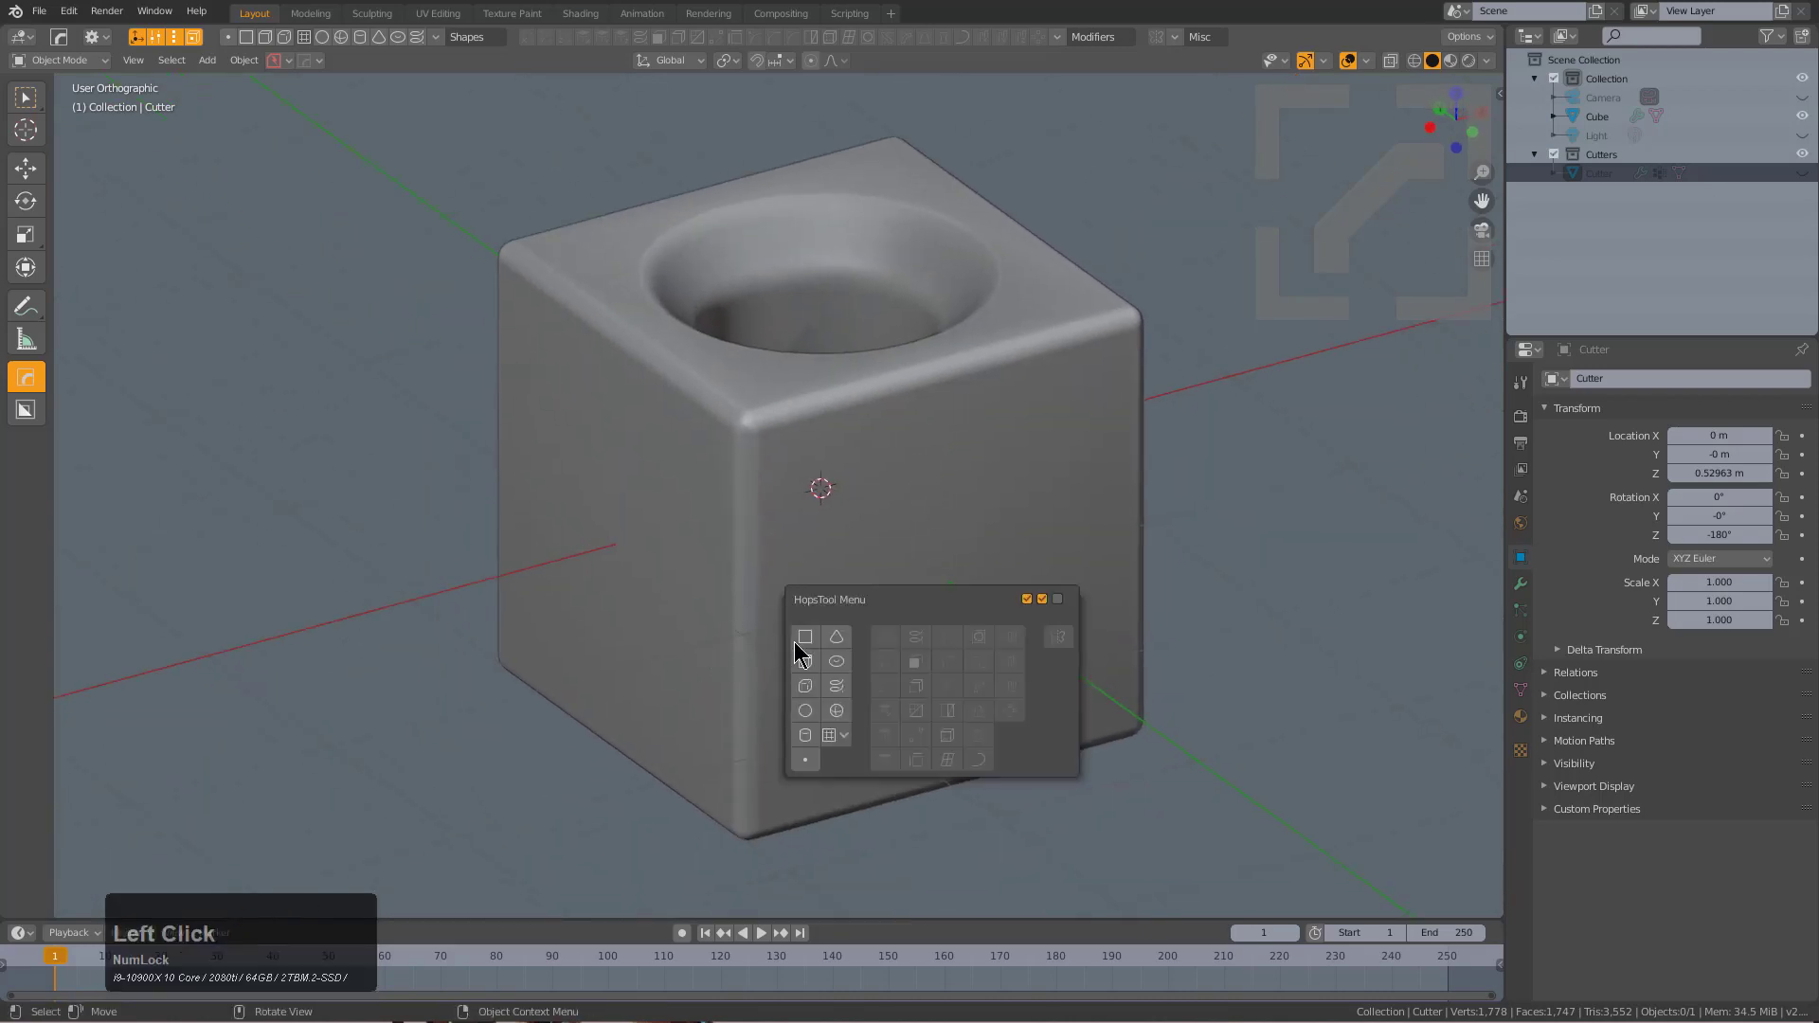
click(826, 497)
key(alt+w)
key(alt+w)
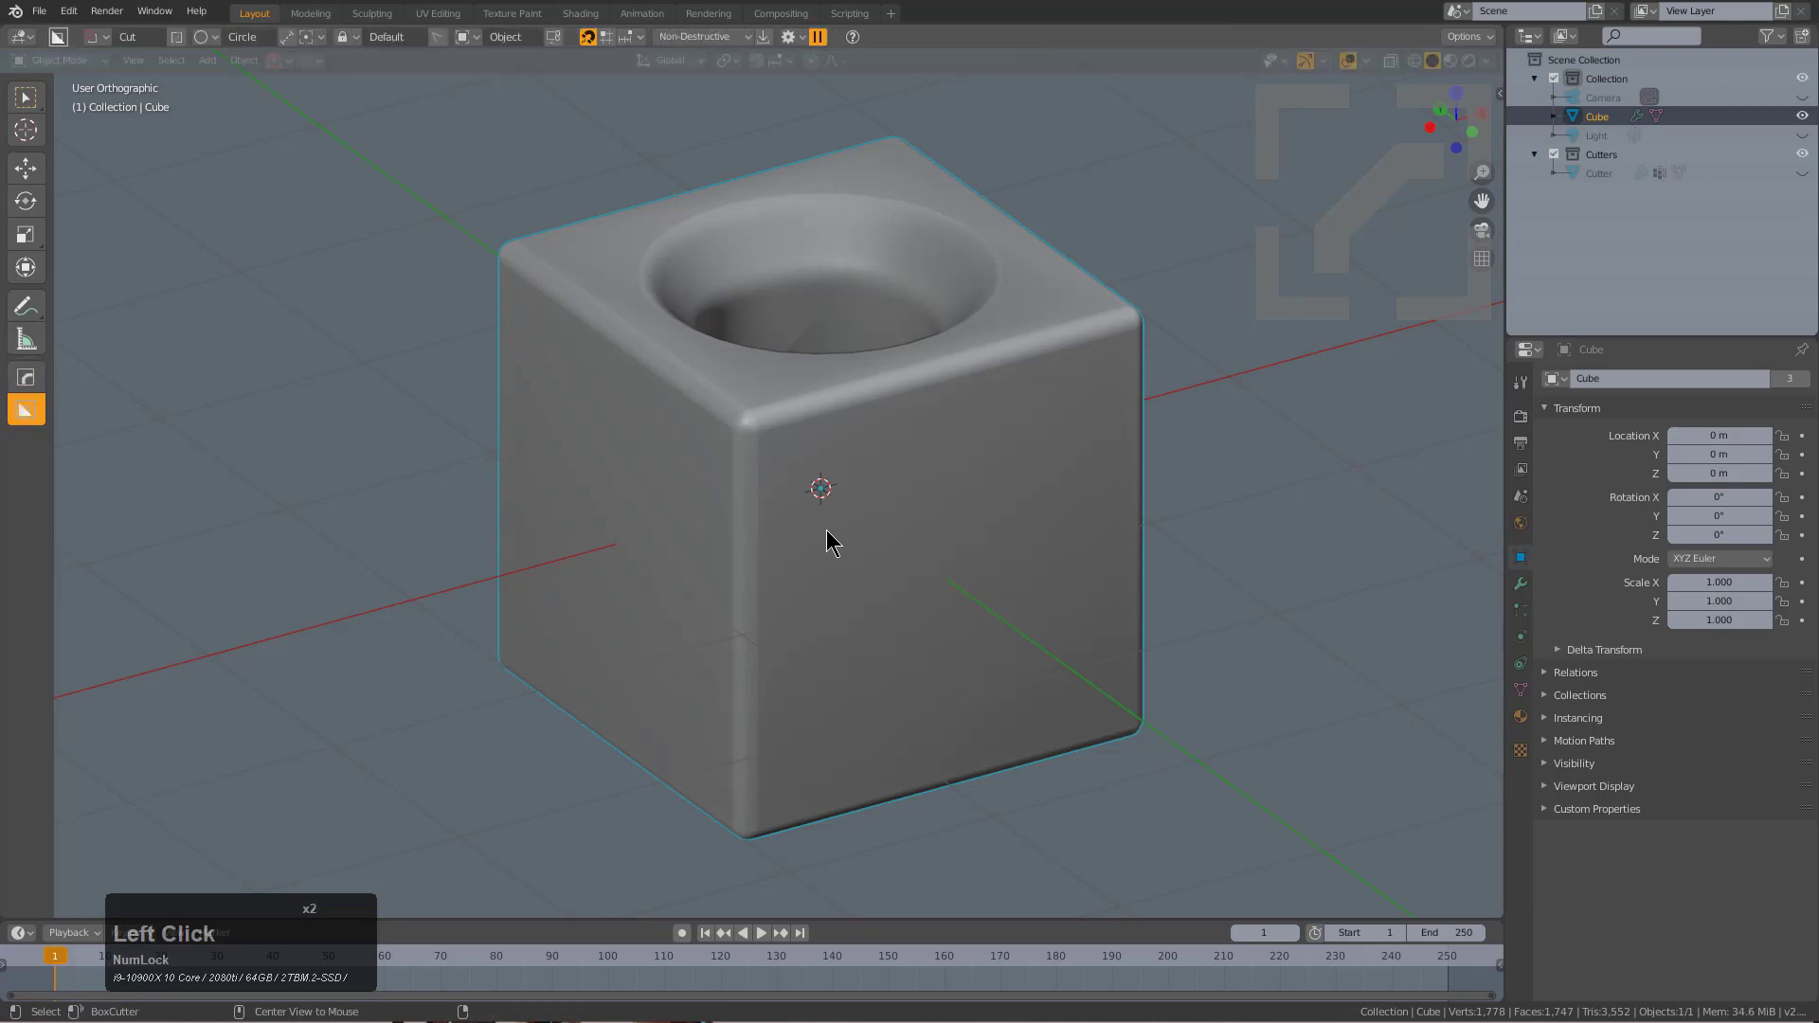
key(d)
drag(825, 530, 690, 667)
key(Escape)
Set the BoxCutter shape to Box and cut a rectangular notch through the cube's front vertical corner edge.
key(d)
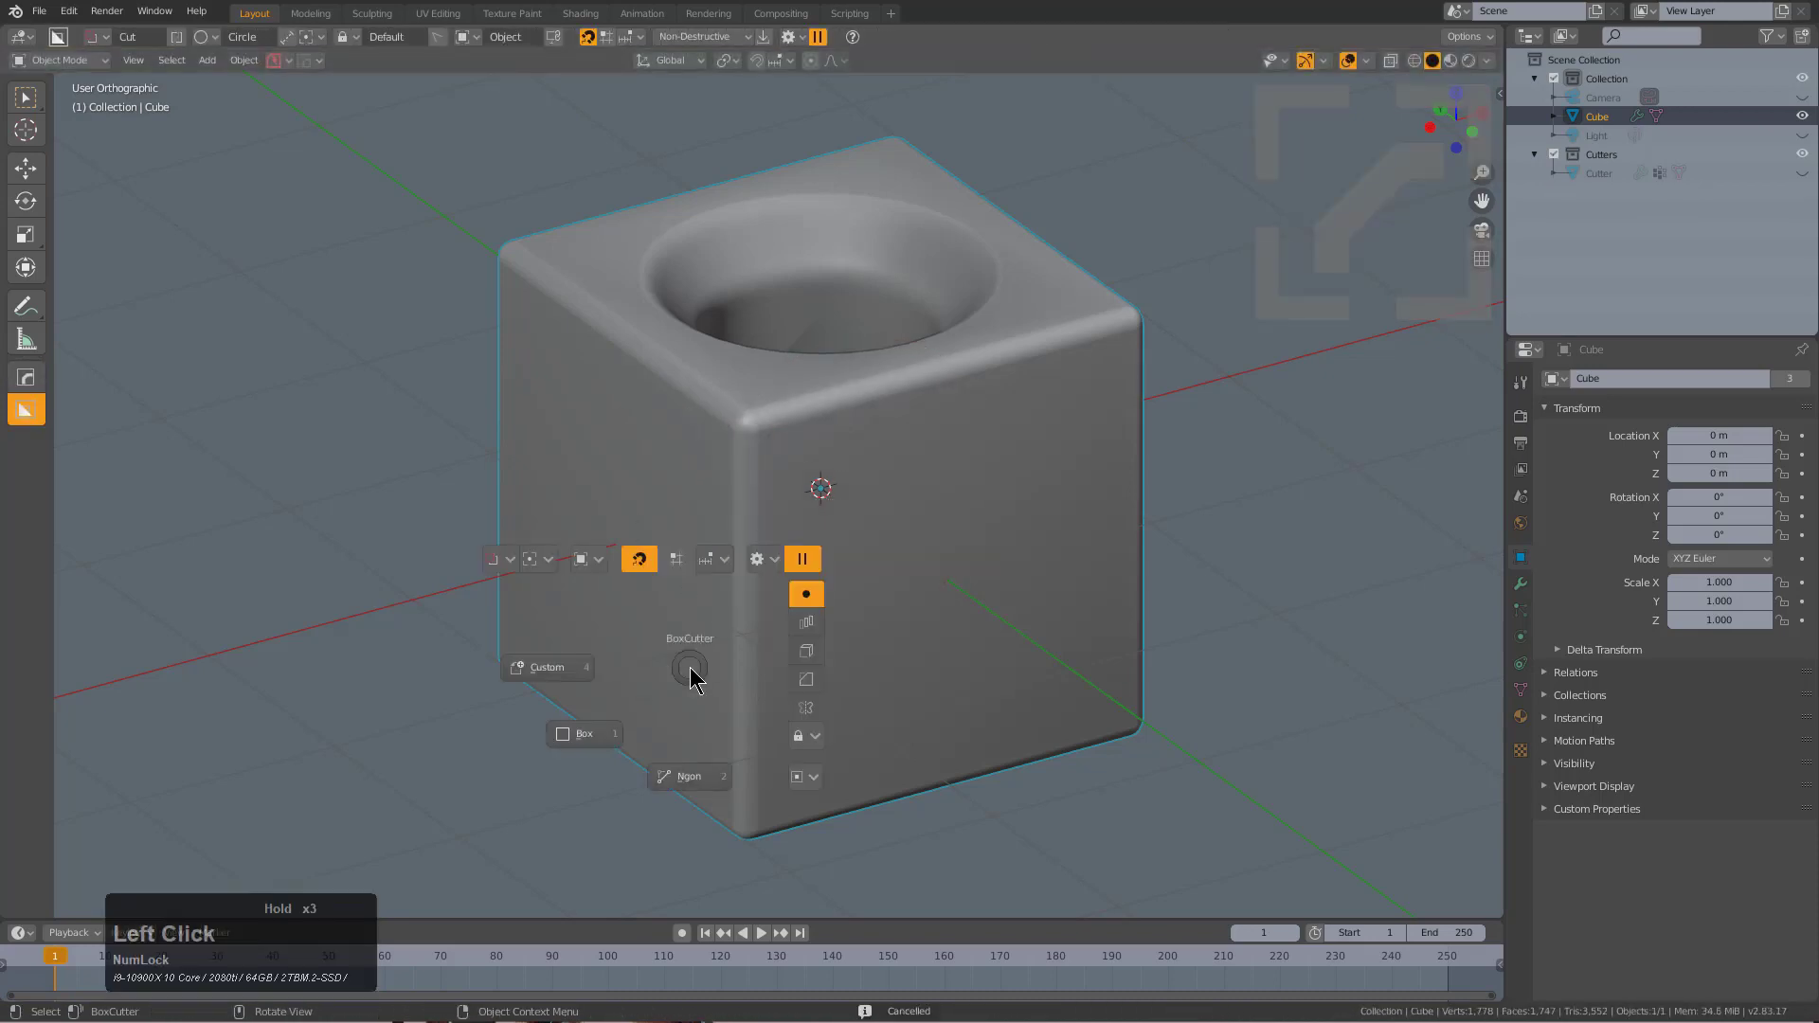
click(601, 740)
click(750, 586)
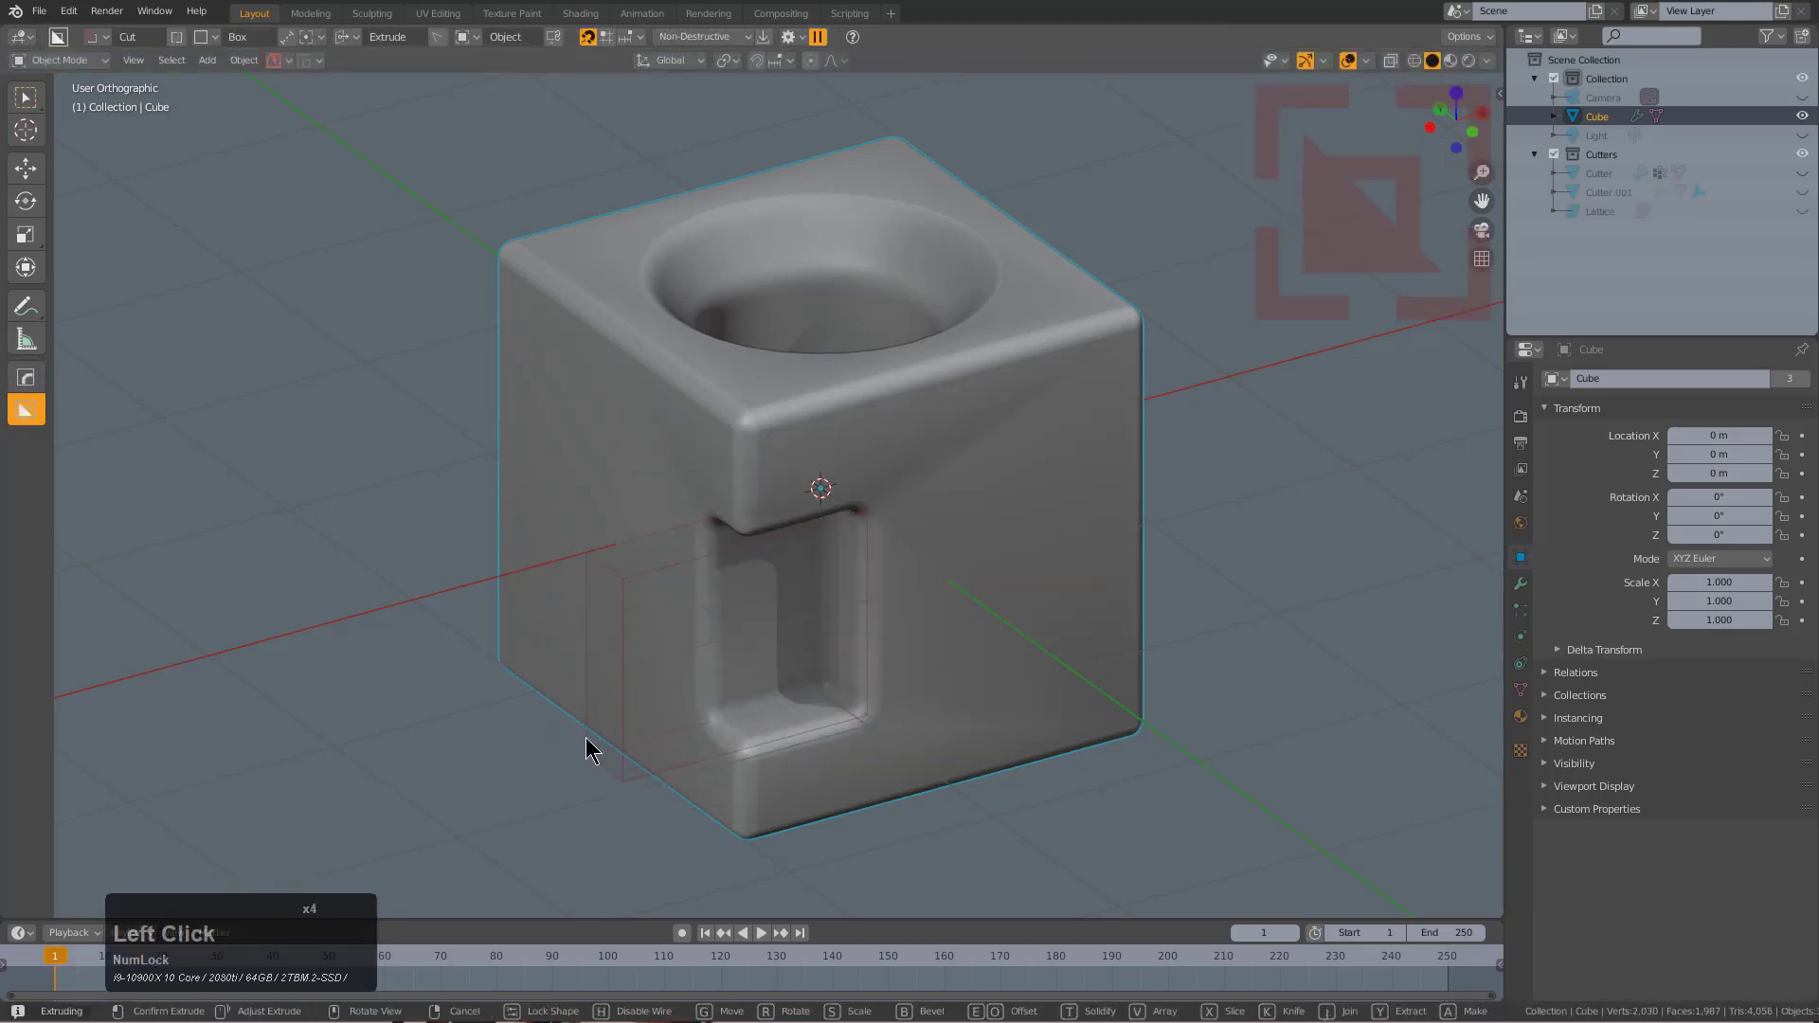
click(587, 739)
middle_drag(587, 739, 781, 553)
Add a single-segment vertex-group bevel about 0.244 wide to the front face of the box cutter, flaring the notch's opening.
key(Tab)
scroll(781, 554, up, 2)
key(3)
click(767, 603)
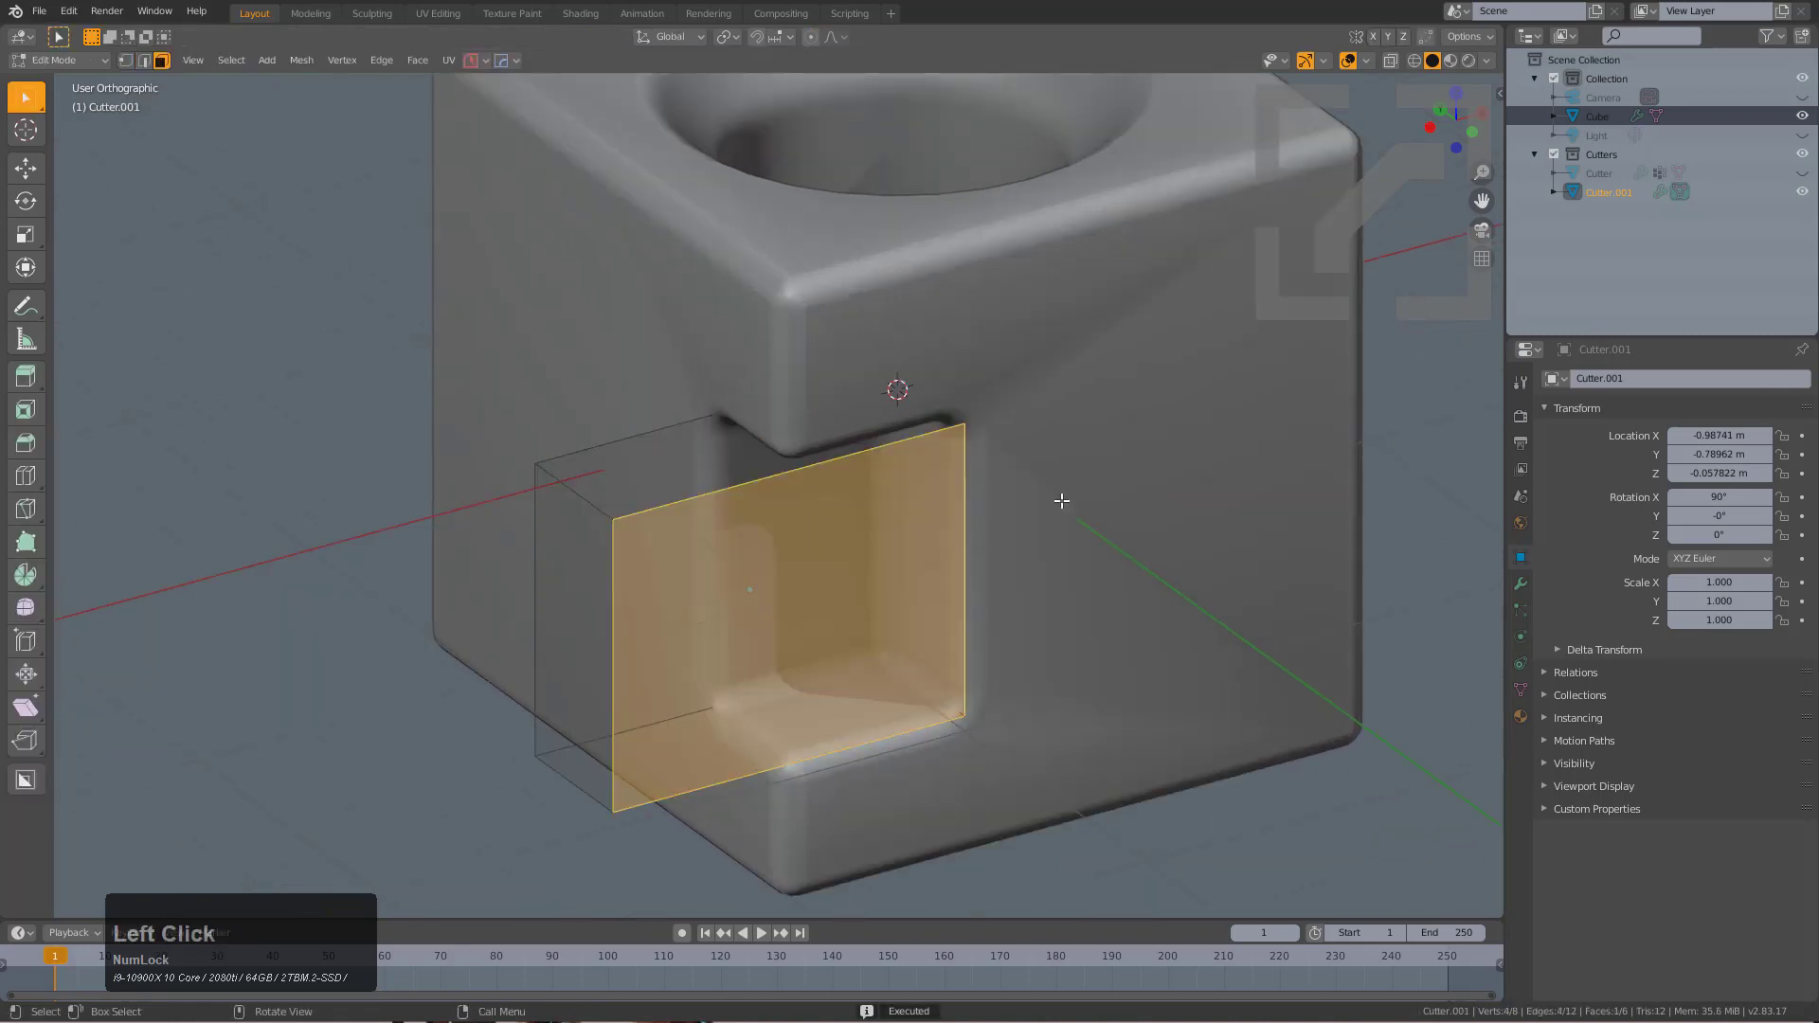
key(q)
click(1025, 502)
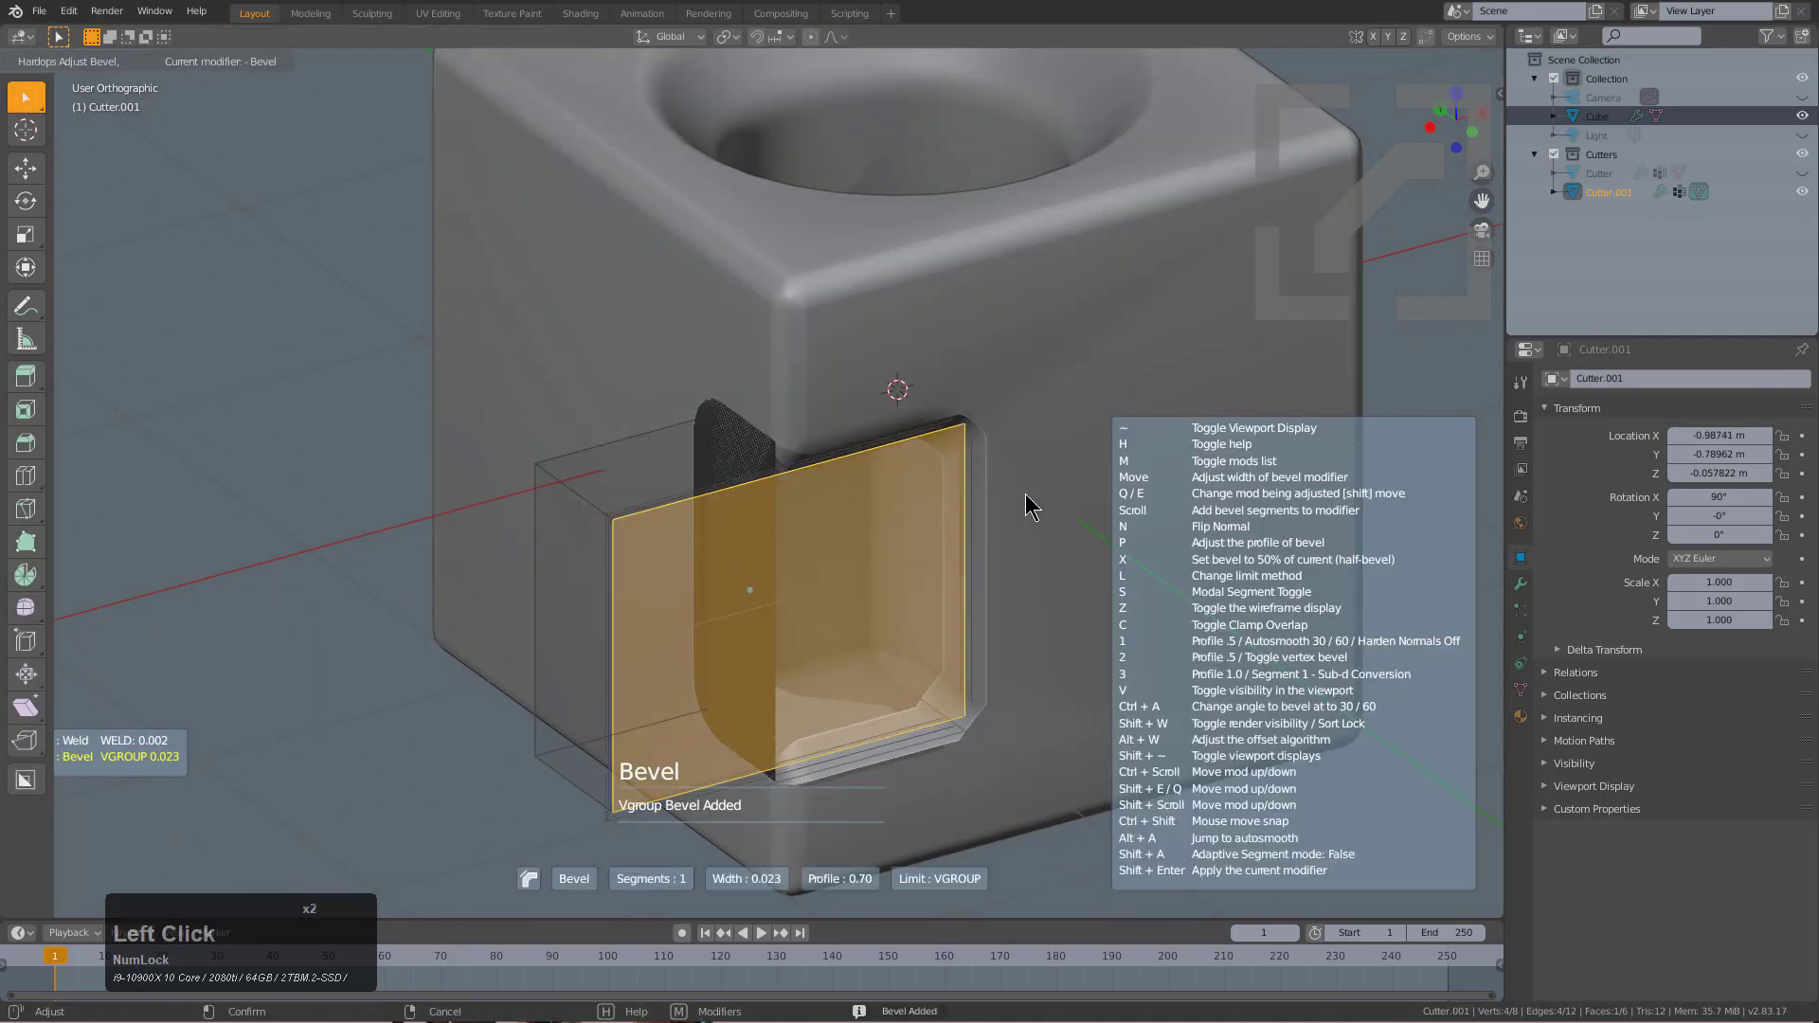
click(845, 471)
Select the cube and narrow its 5-segment 30° angle bevel to about 0.03.
middle_drag(1017, 450, 1068, 353)
click(1124, 333)
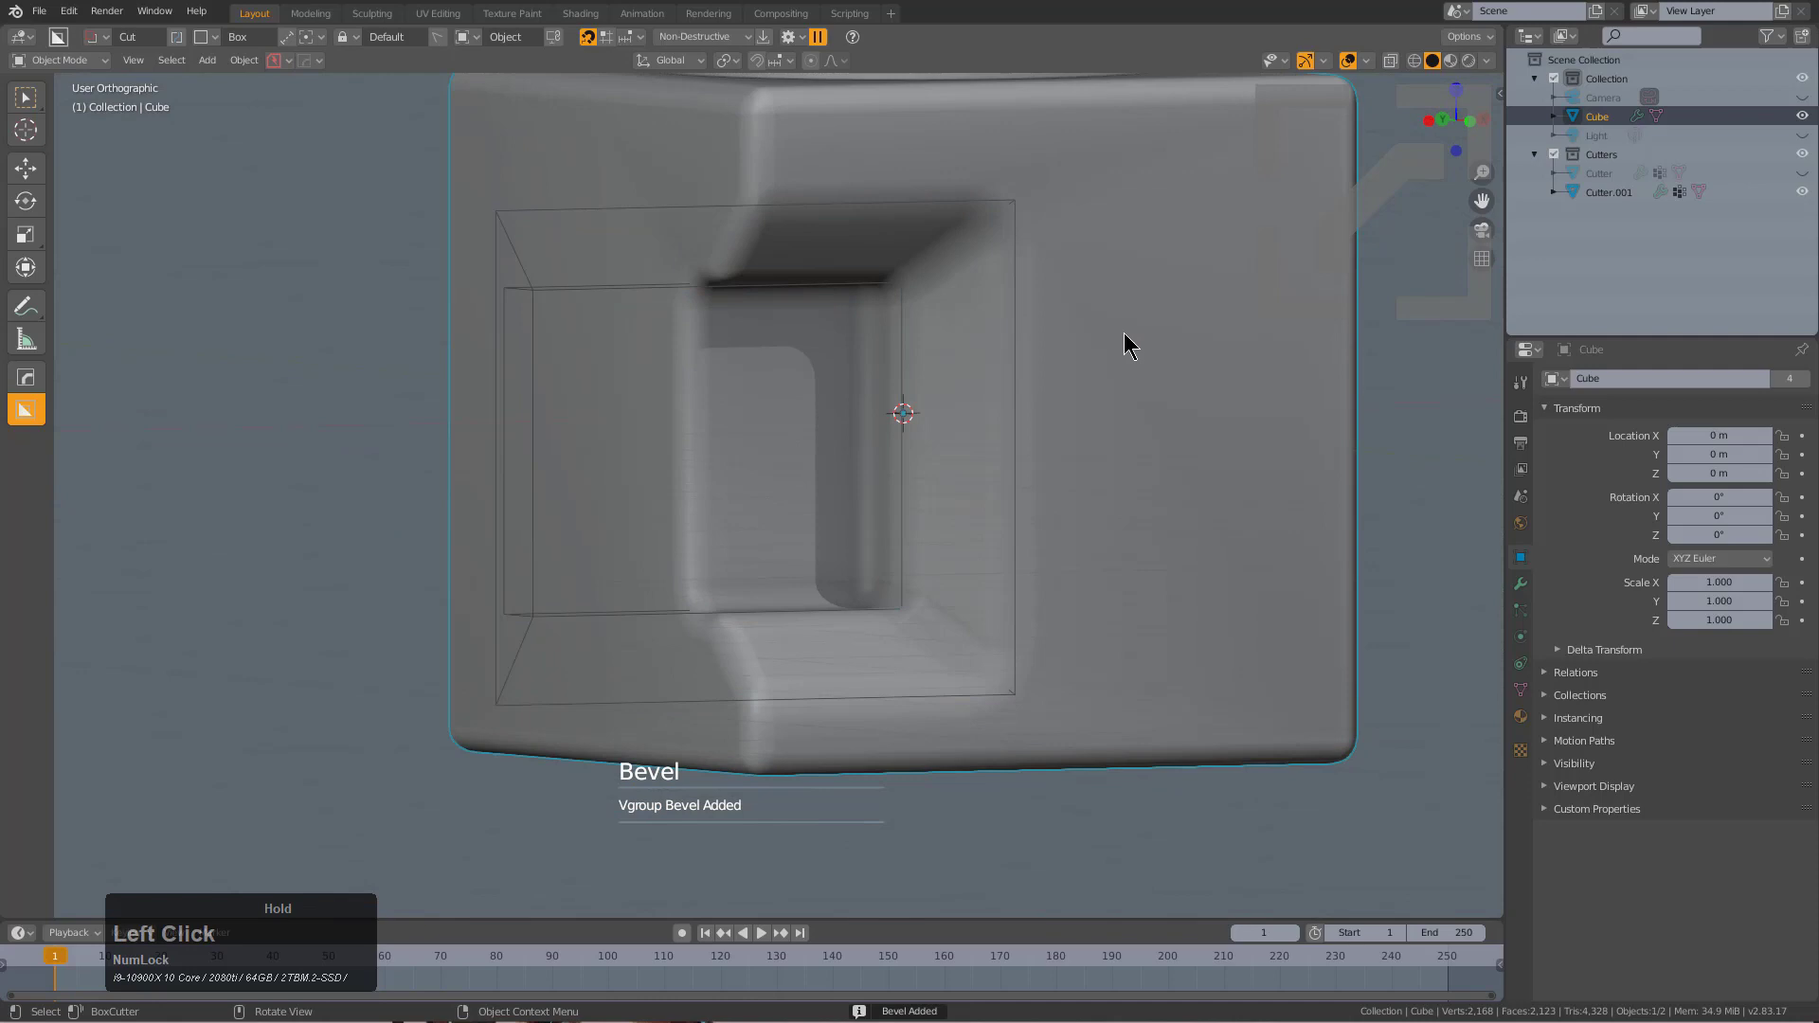
key(q)
click(1124, 345)
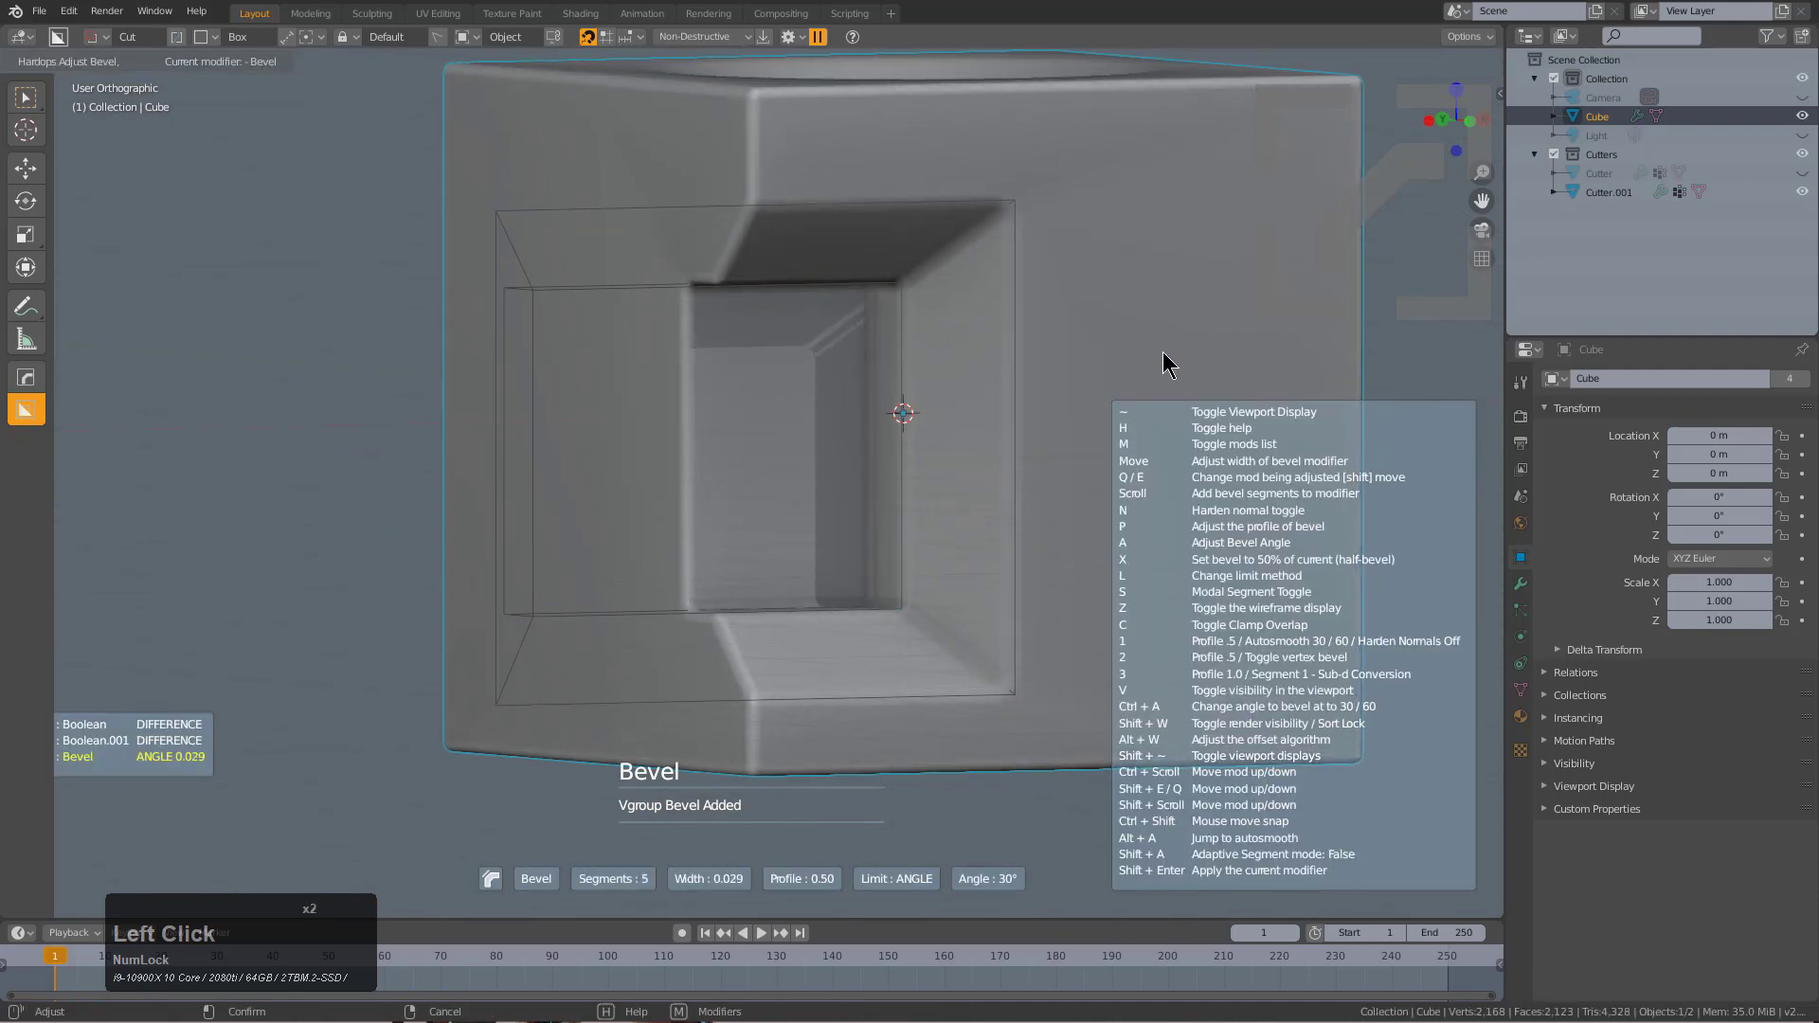
click(1146, 350)
scroll(1054, 349, down, 3)
middle_drag(1054, 349, 932, 398)
scroll(906, 418, up, 2)
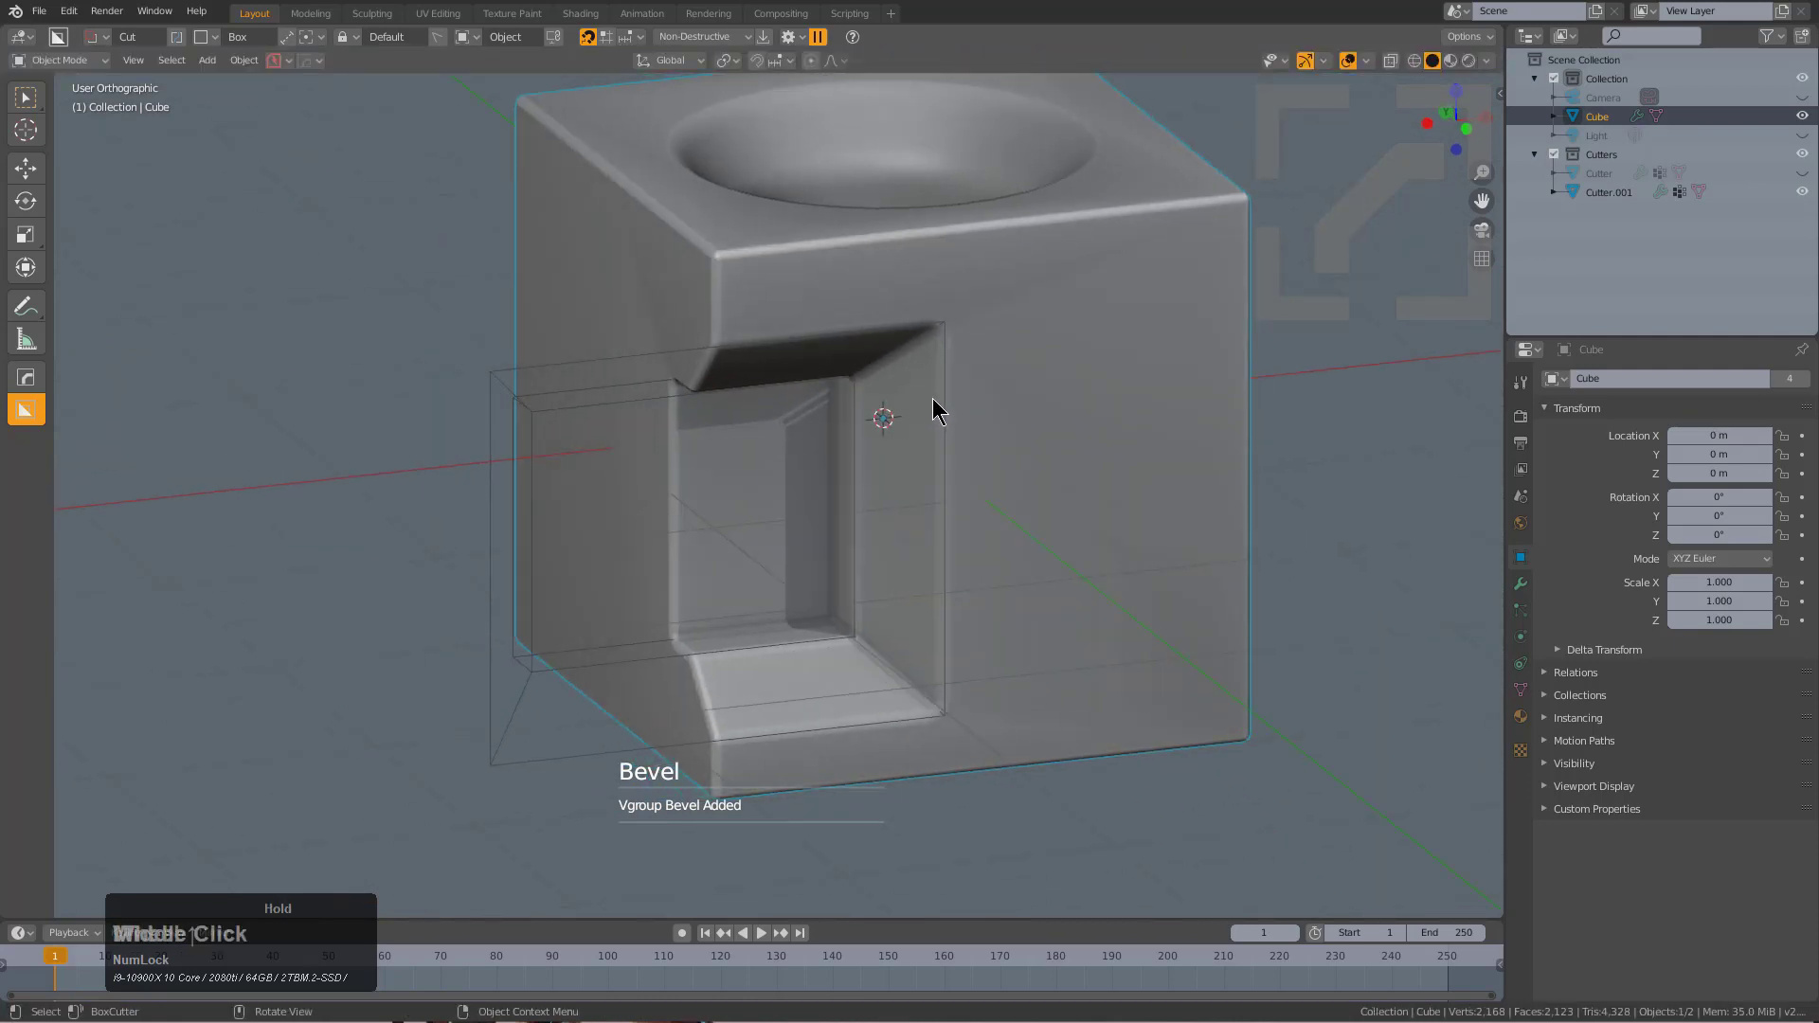
scroll(932, 398, up, 1)
scroll(914, 426, down, 2)
key(Tab)
scroll(901, 462, up, 1)
key(Tab)
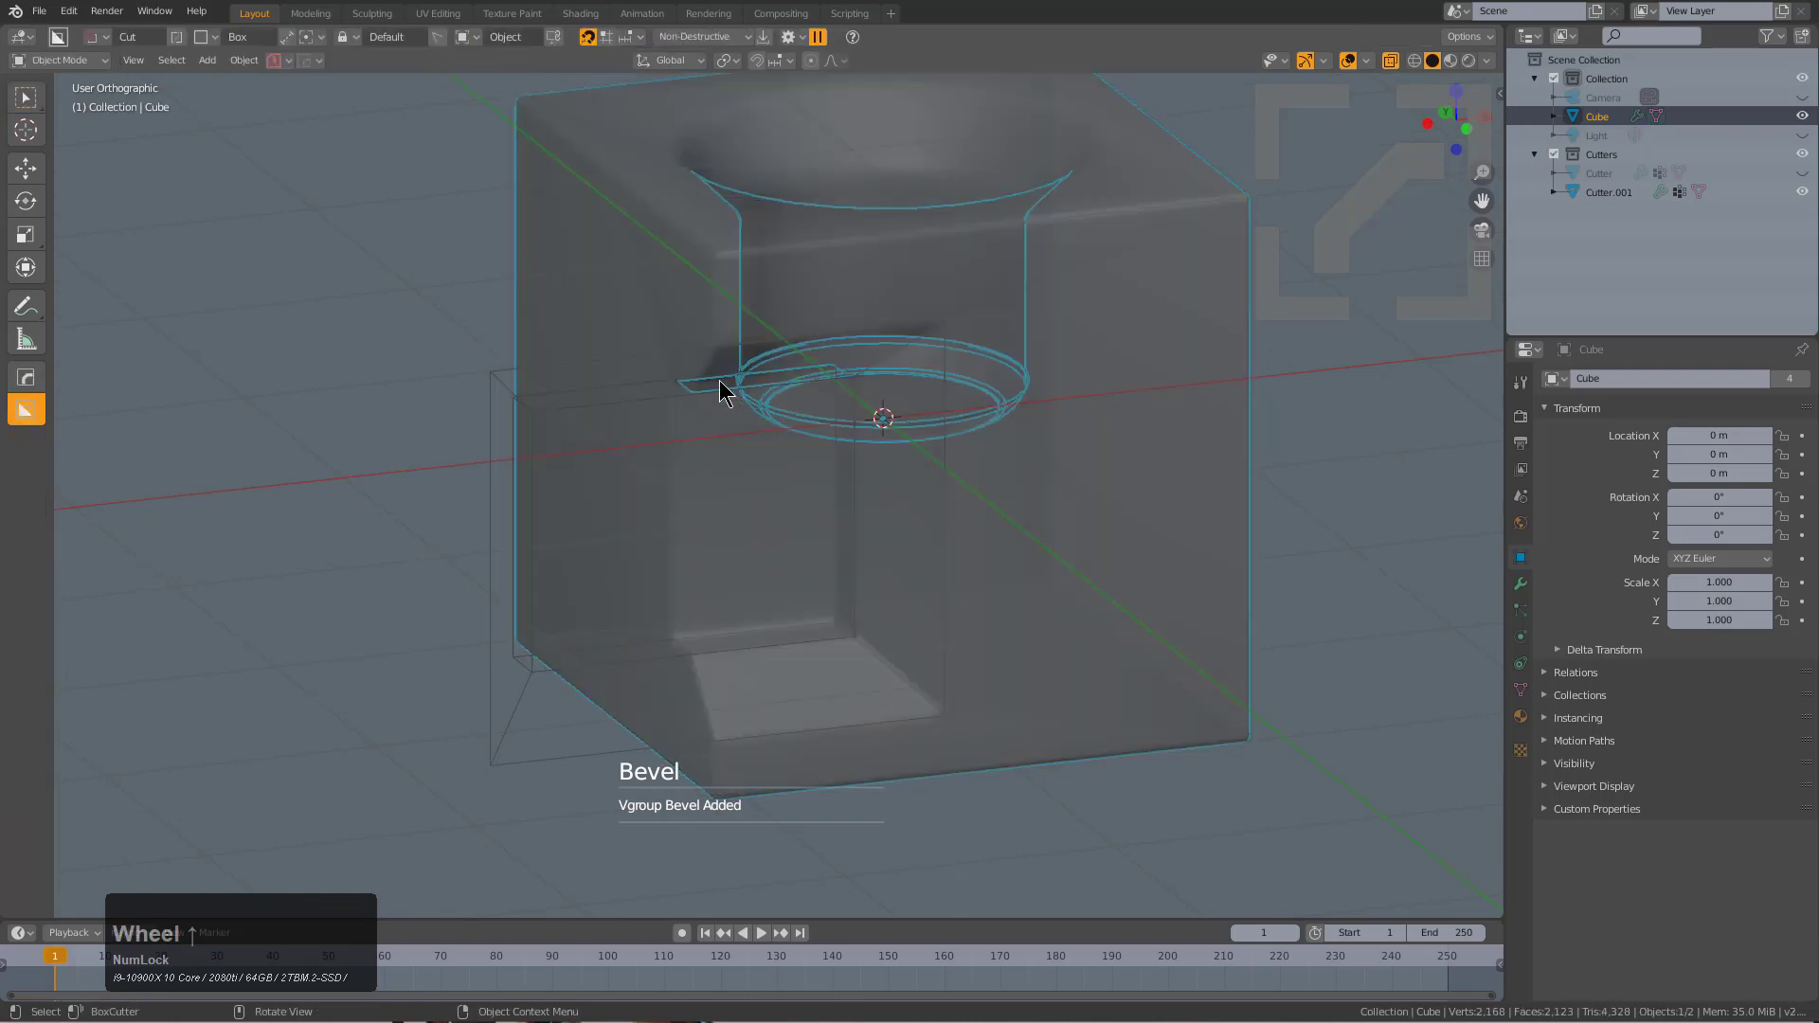
Mark the box cutter's upper and lower depth edges that lie inside the cube, viewing the mesh in X-ray.
click(529, 409)
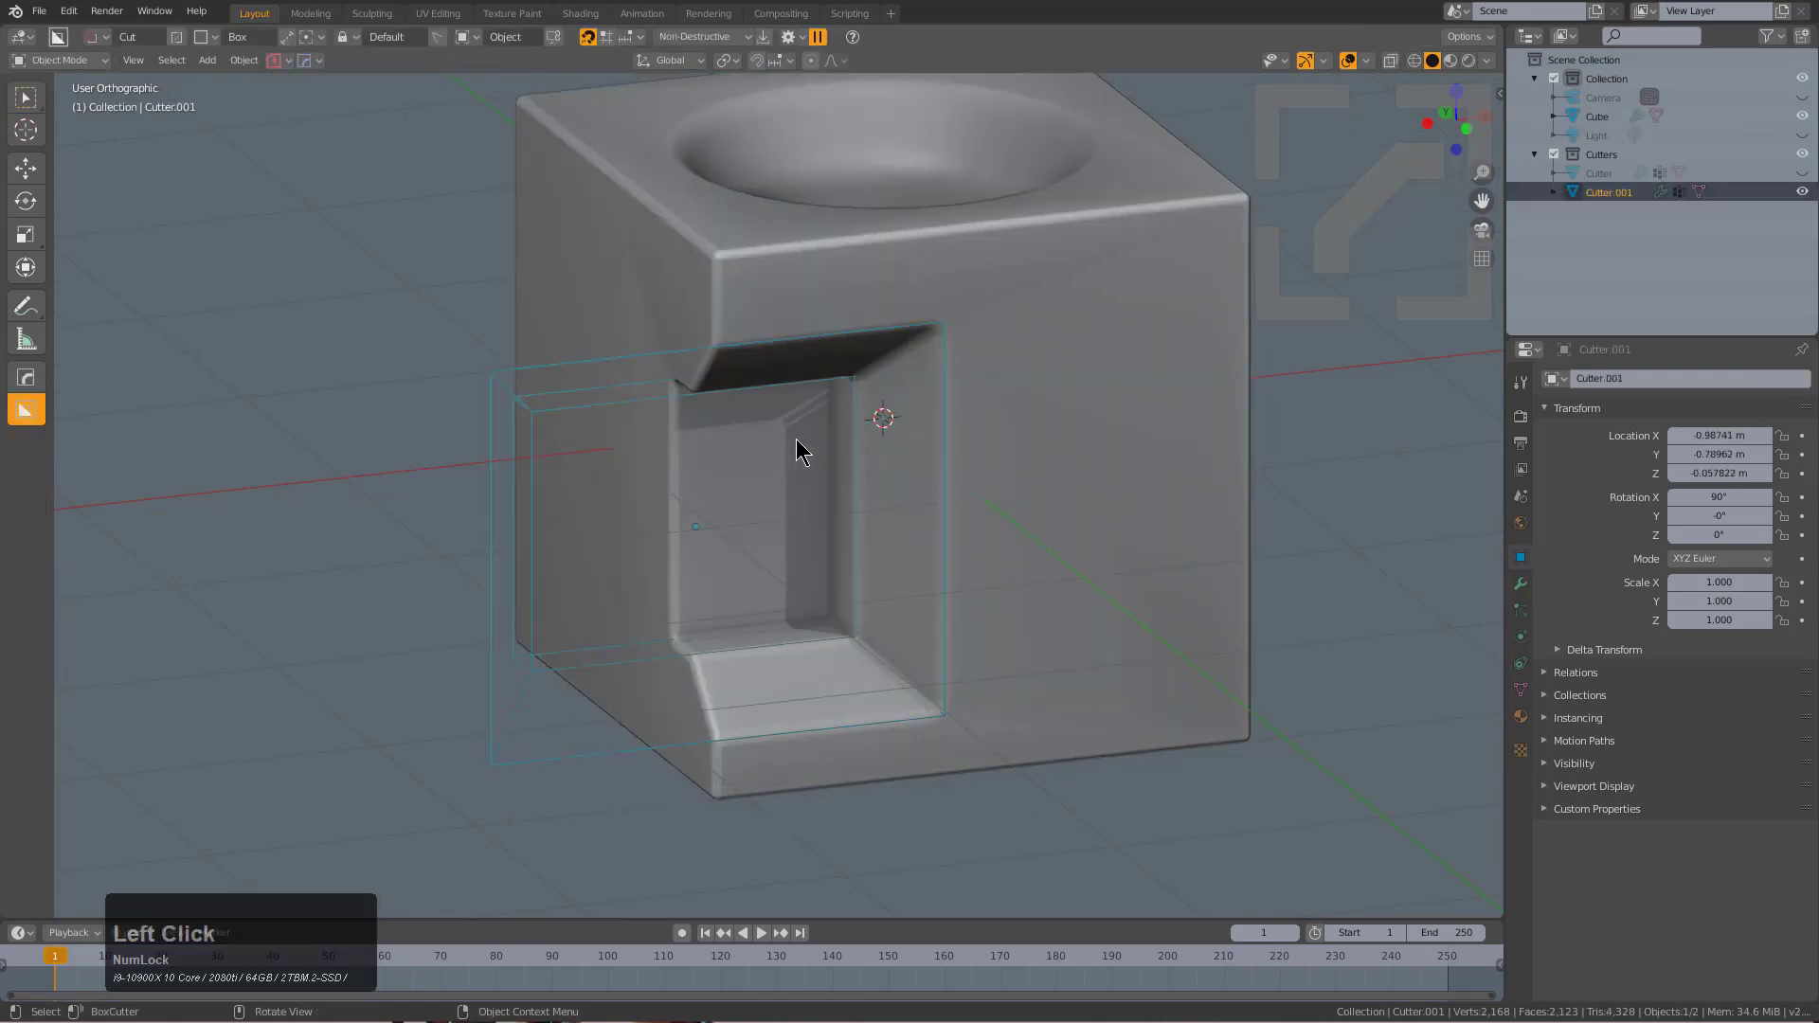
scroll(882, 433, up, 2)
key(Tab)
key(alt+z)
key(2)
click(921, 353)
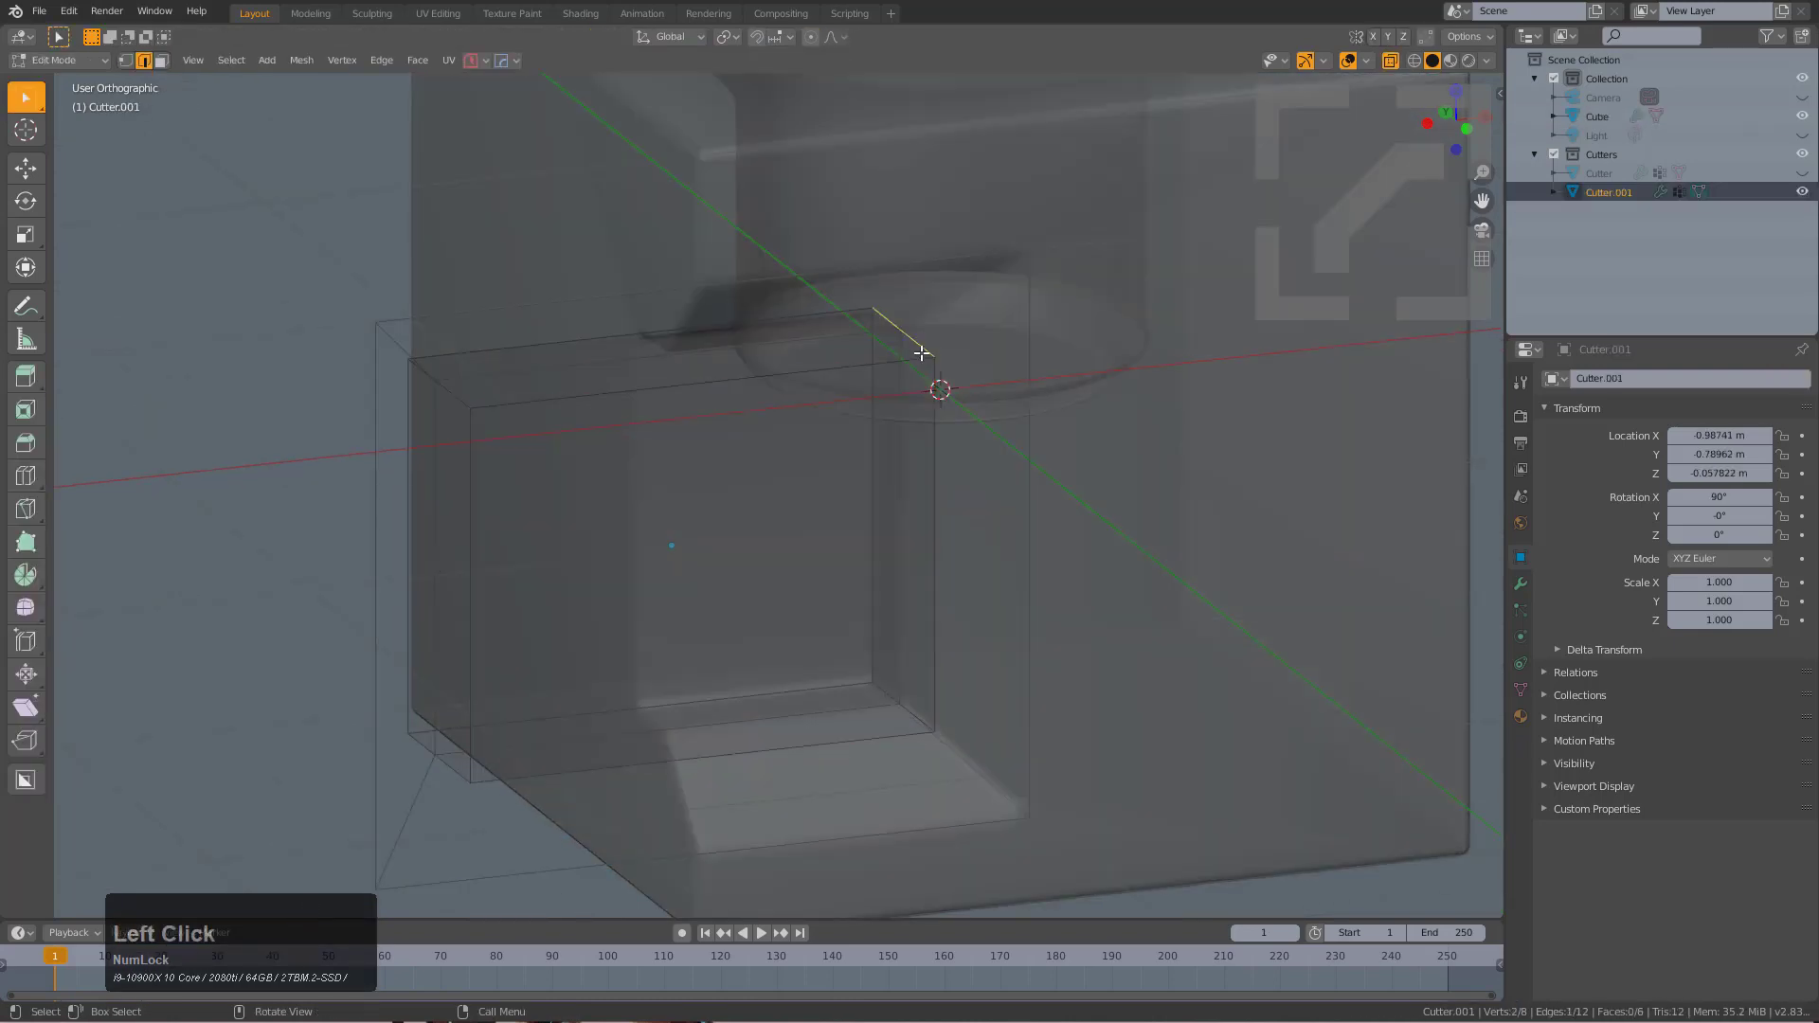
key(q)
click(1152, 483)
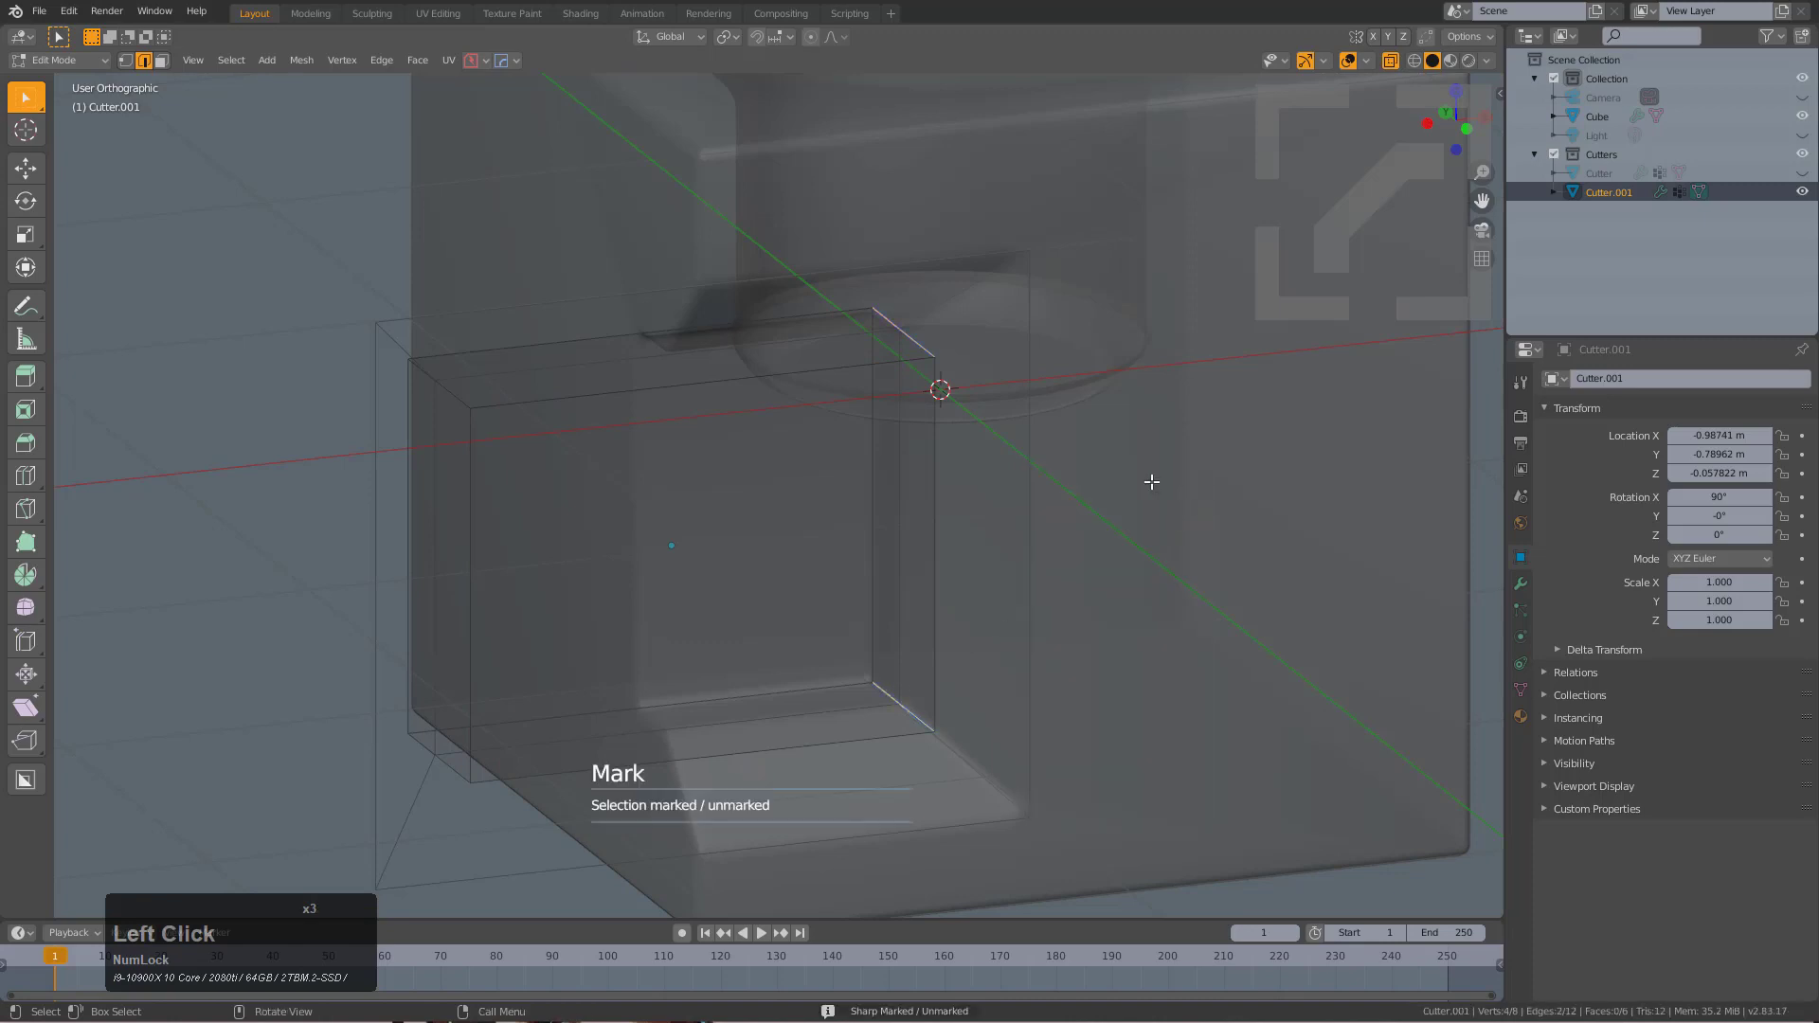
Add a 10-segment bevel limited by weight to the box cutter and place it above the vertex-group bevel in the modifier stack.
key(Tab)
key(q)
click(1099, 446)
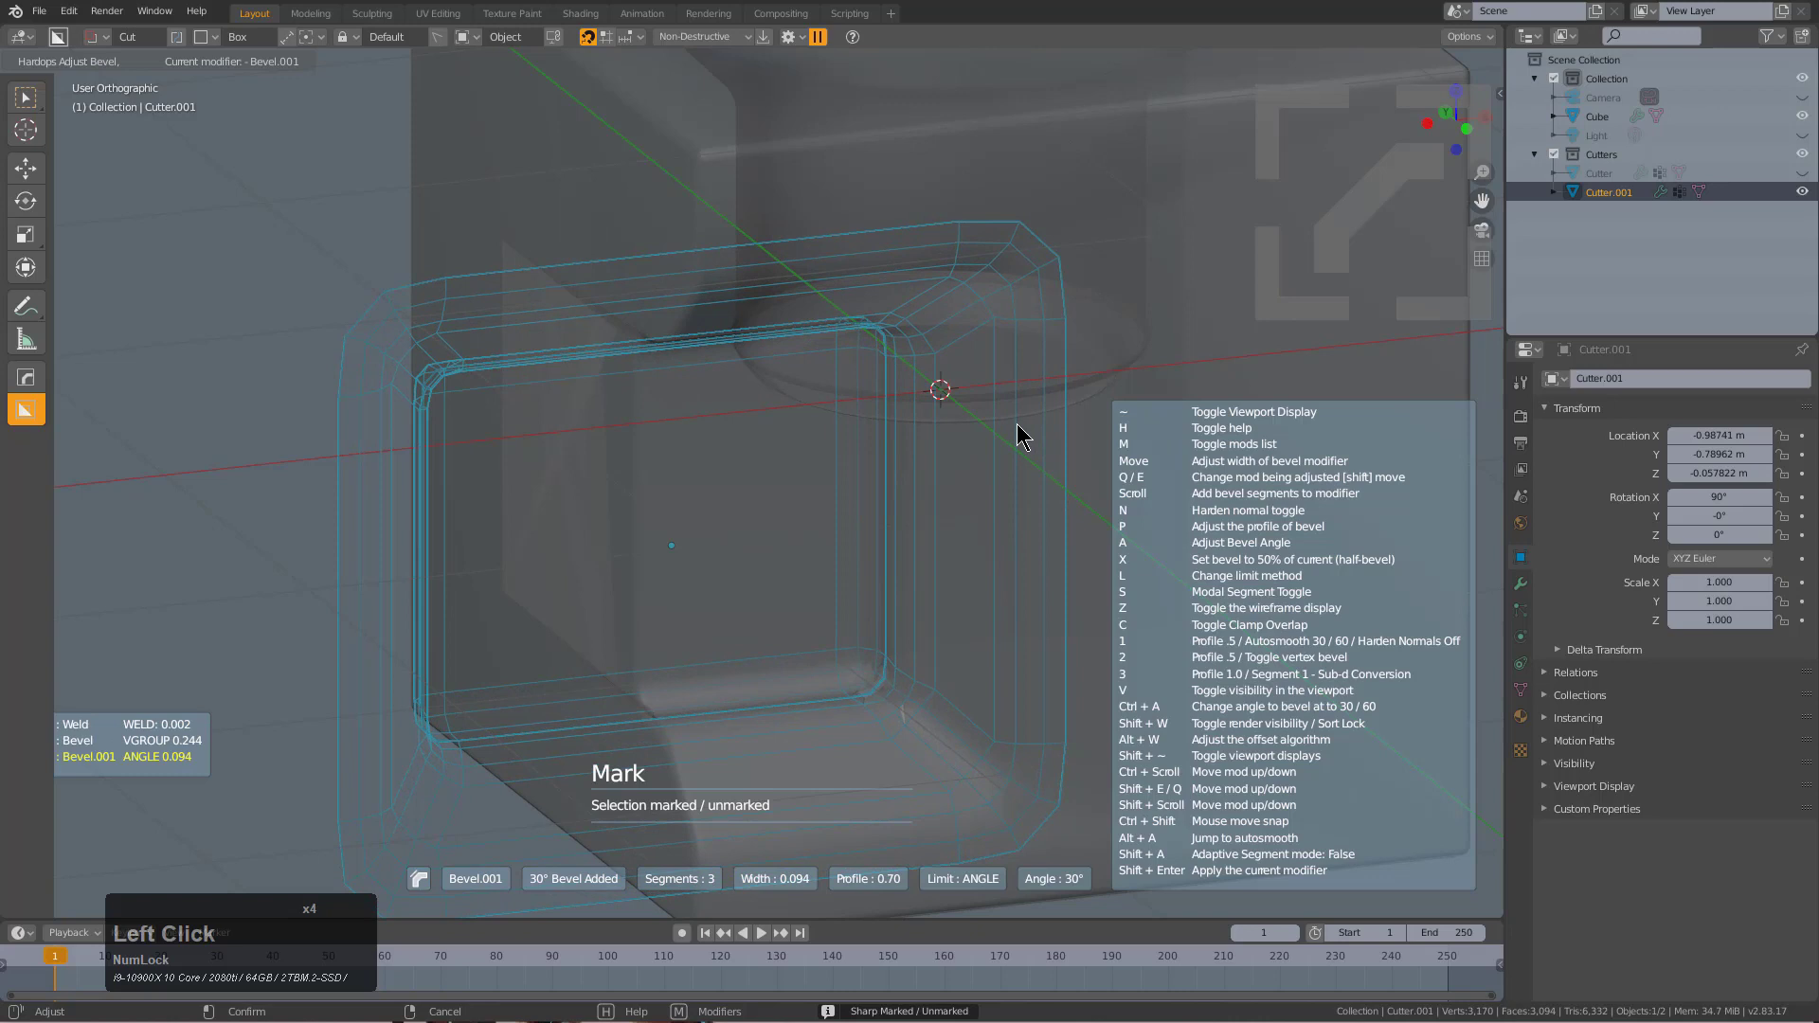
key(l)
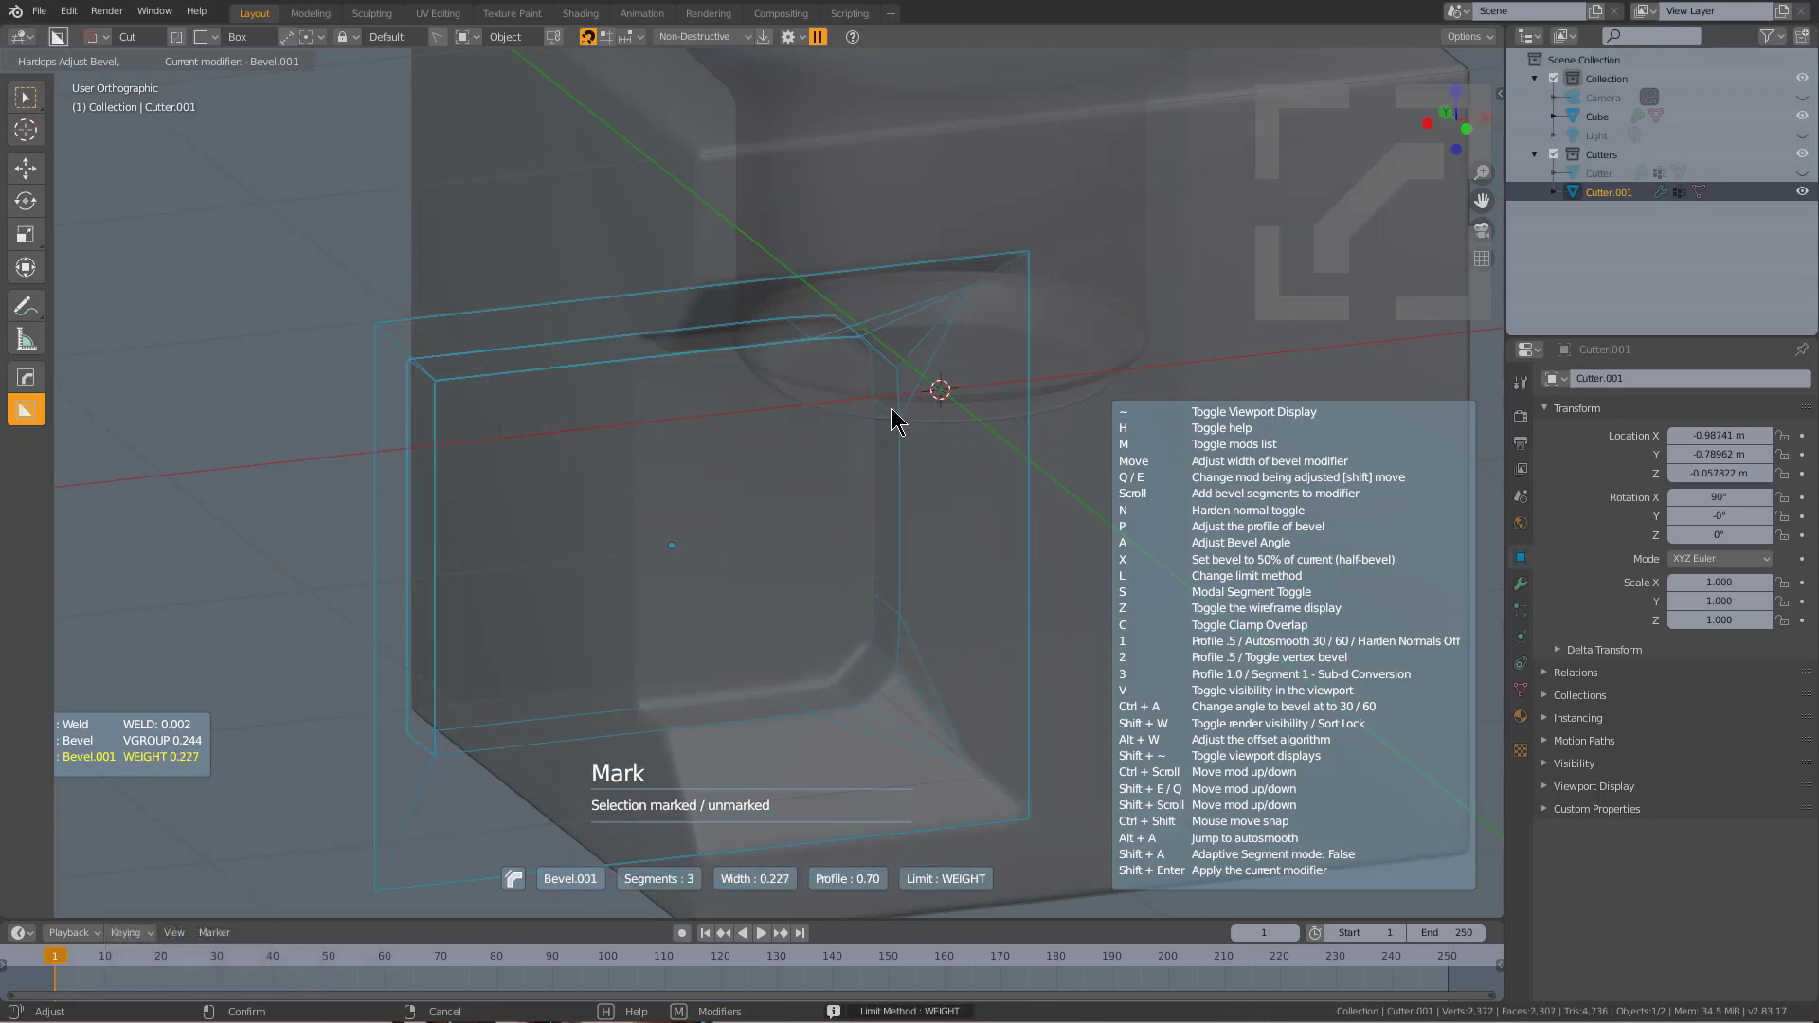
scroll(810, 428, up, 3)
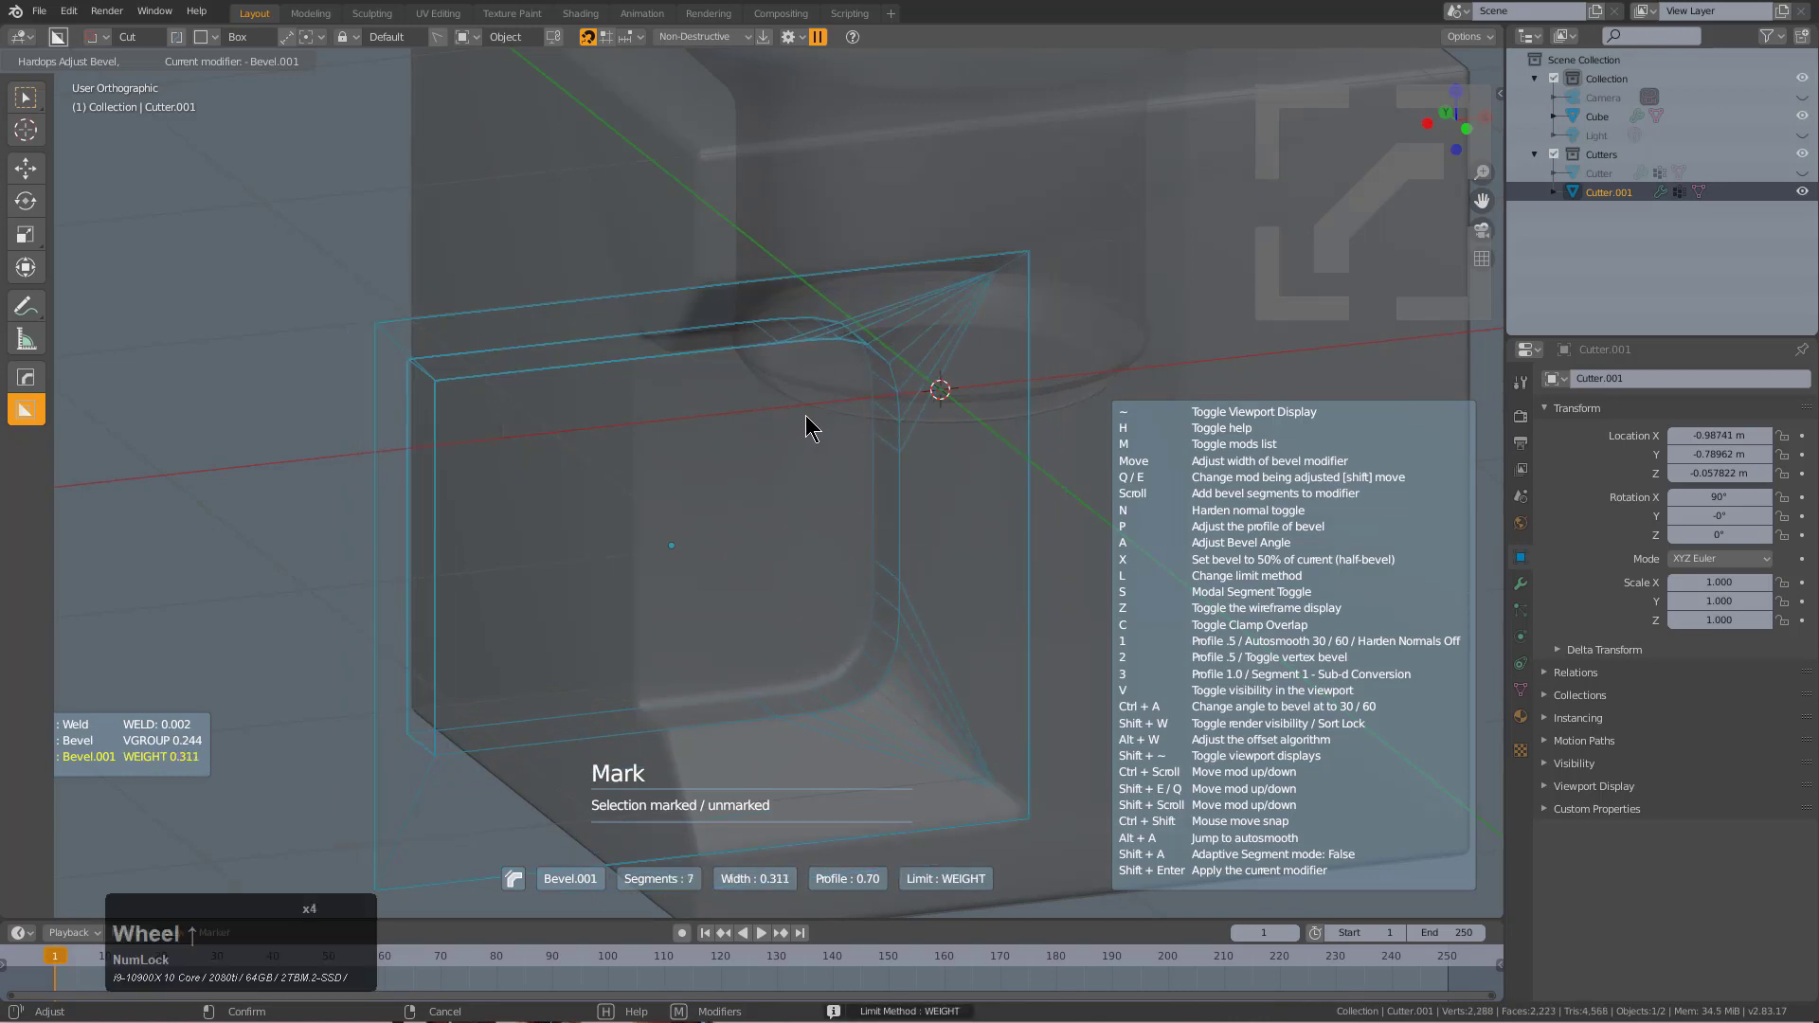
mouse_move(826, 425)
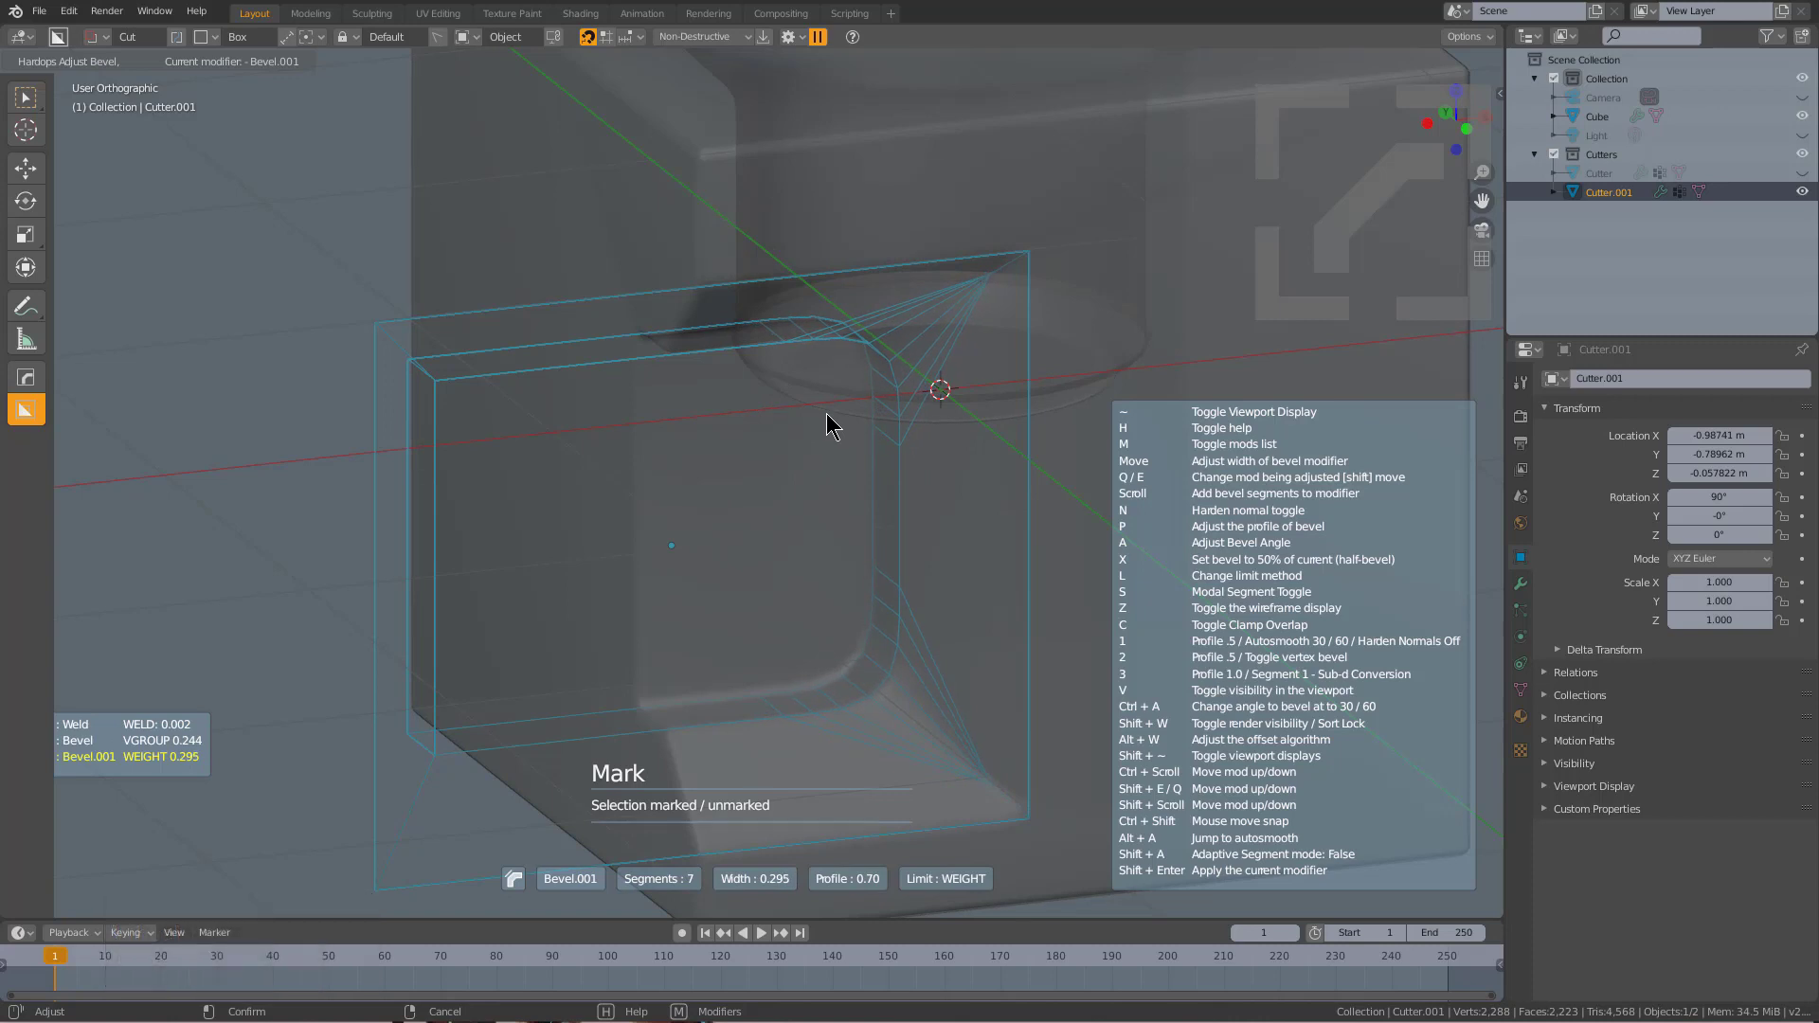
ctrl+scroll(826, 415, up, 1)
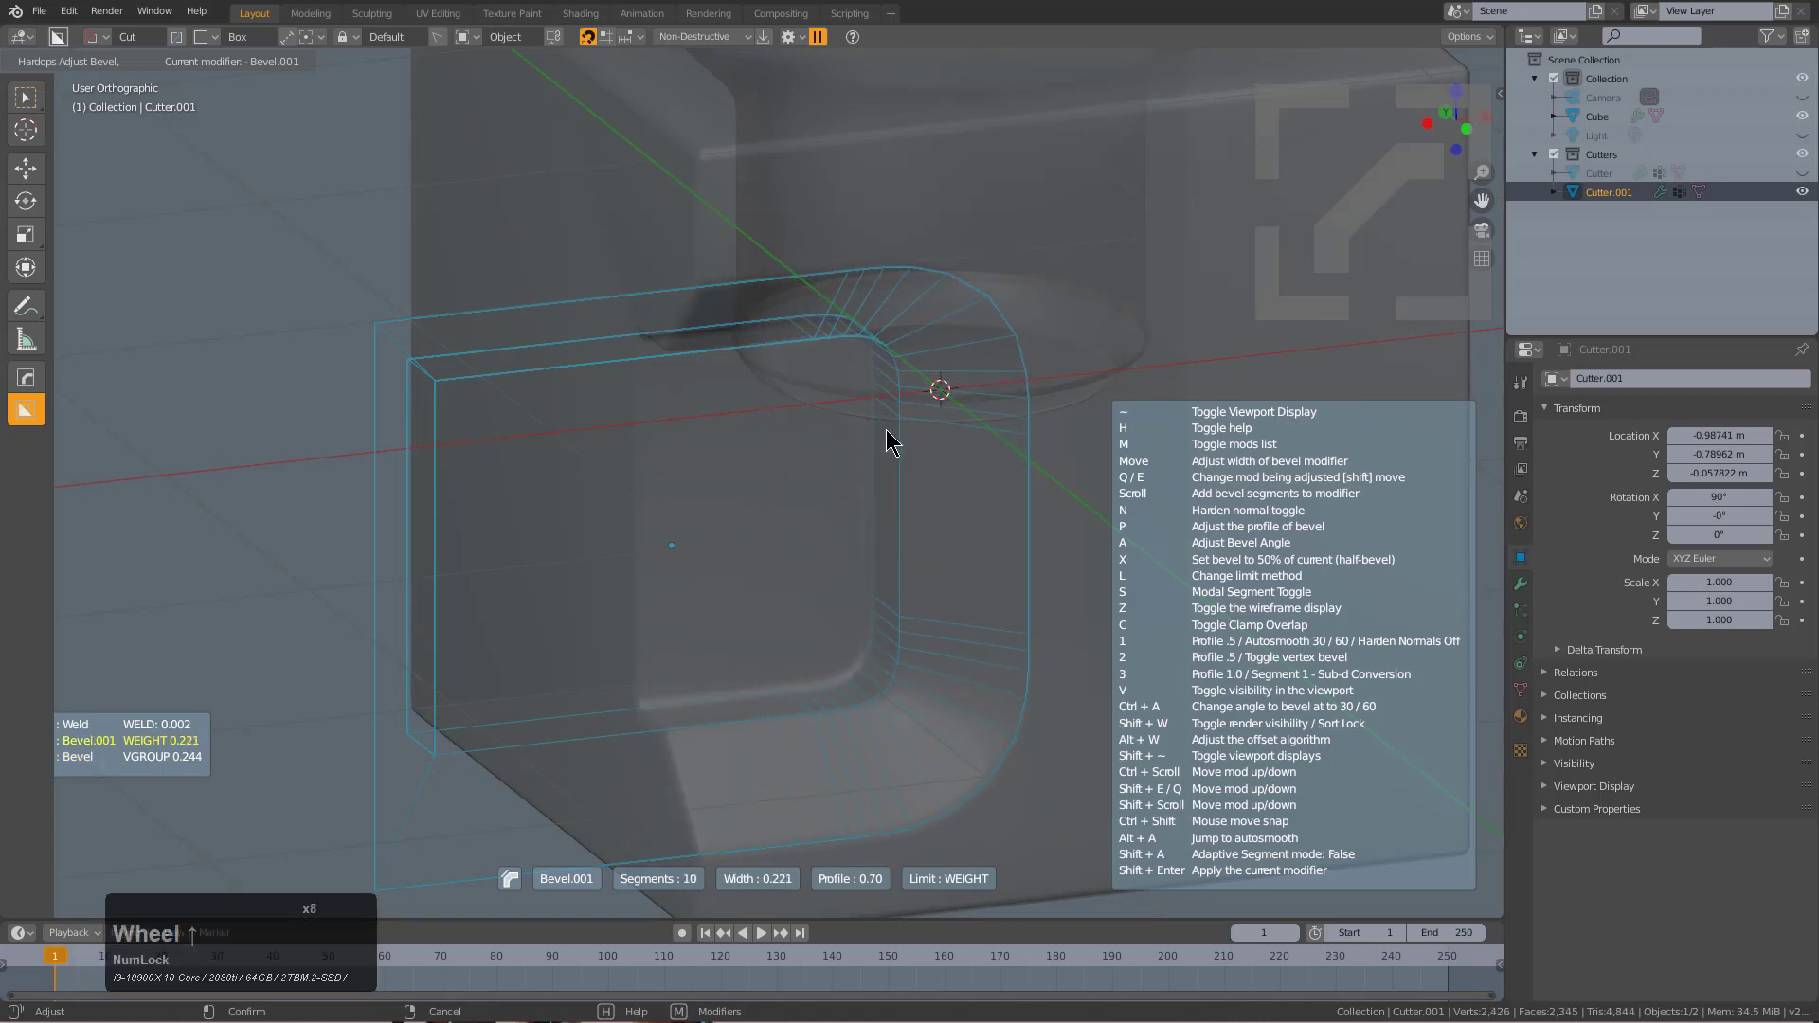
Set the weight bevel's profile to 0.50, move it above the weld, enable Clamp Overlap and widen it into a half-round end.
key(1)
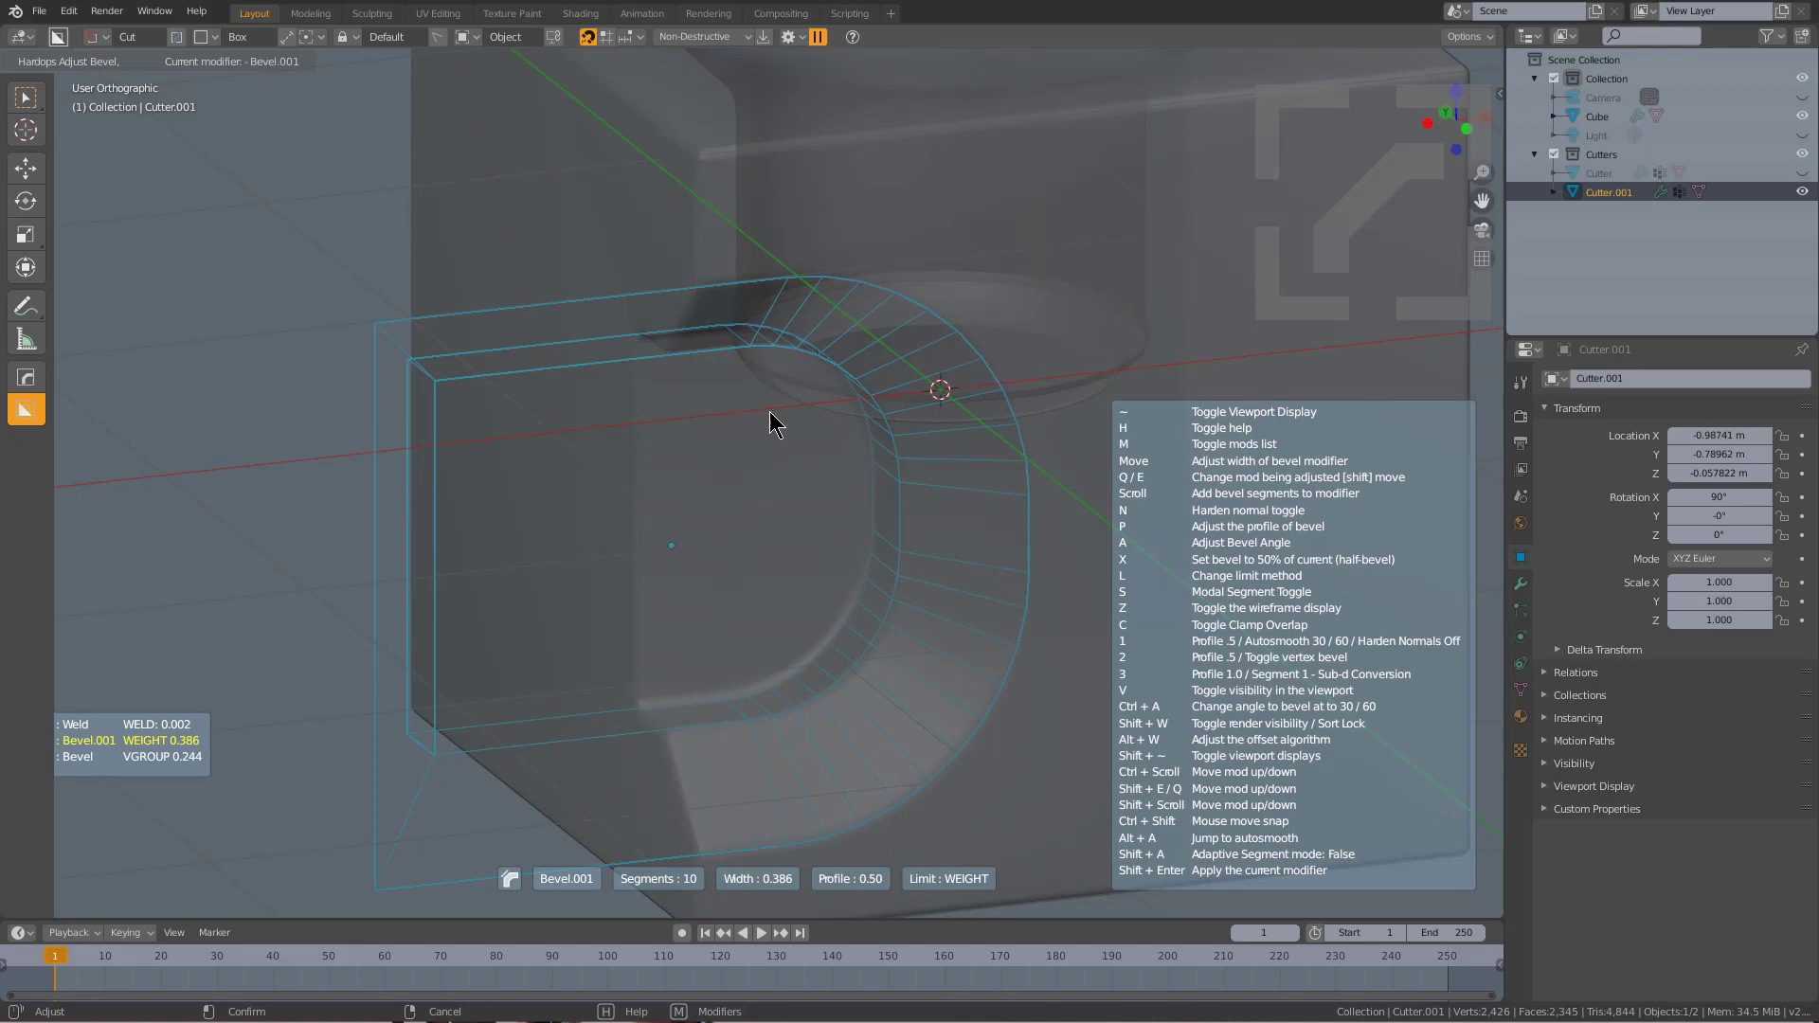
scroll(775, 424, up, 9)
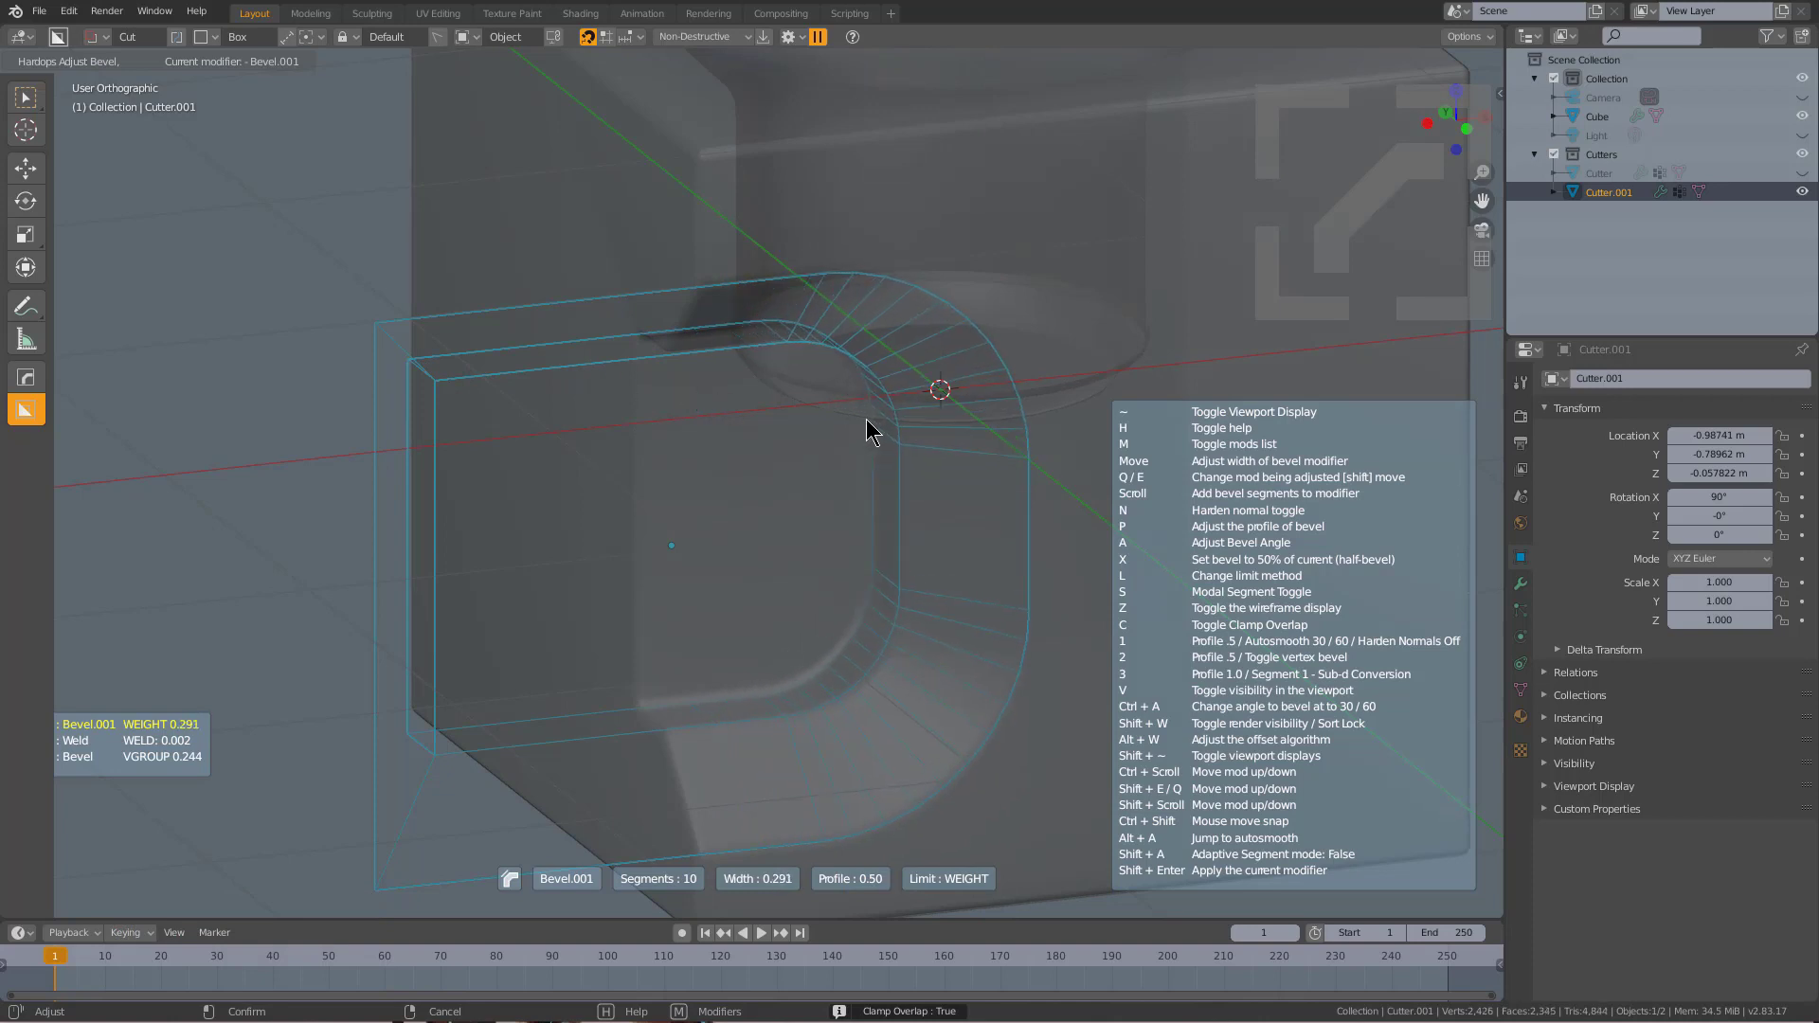
click(533, 361)
Move the rounded cutter along the X axis deeper into the cube to lengthen the notch.
scroll(771, 418, down, 5)
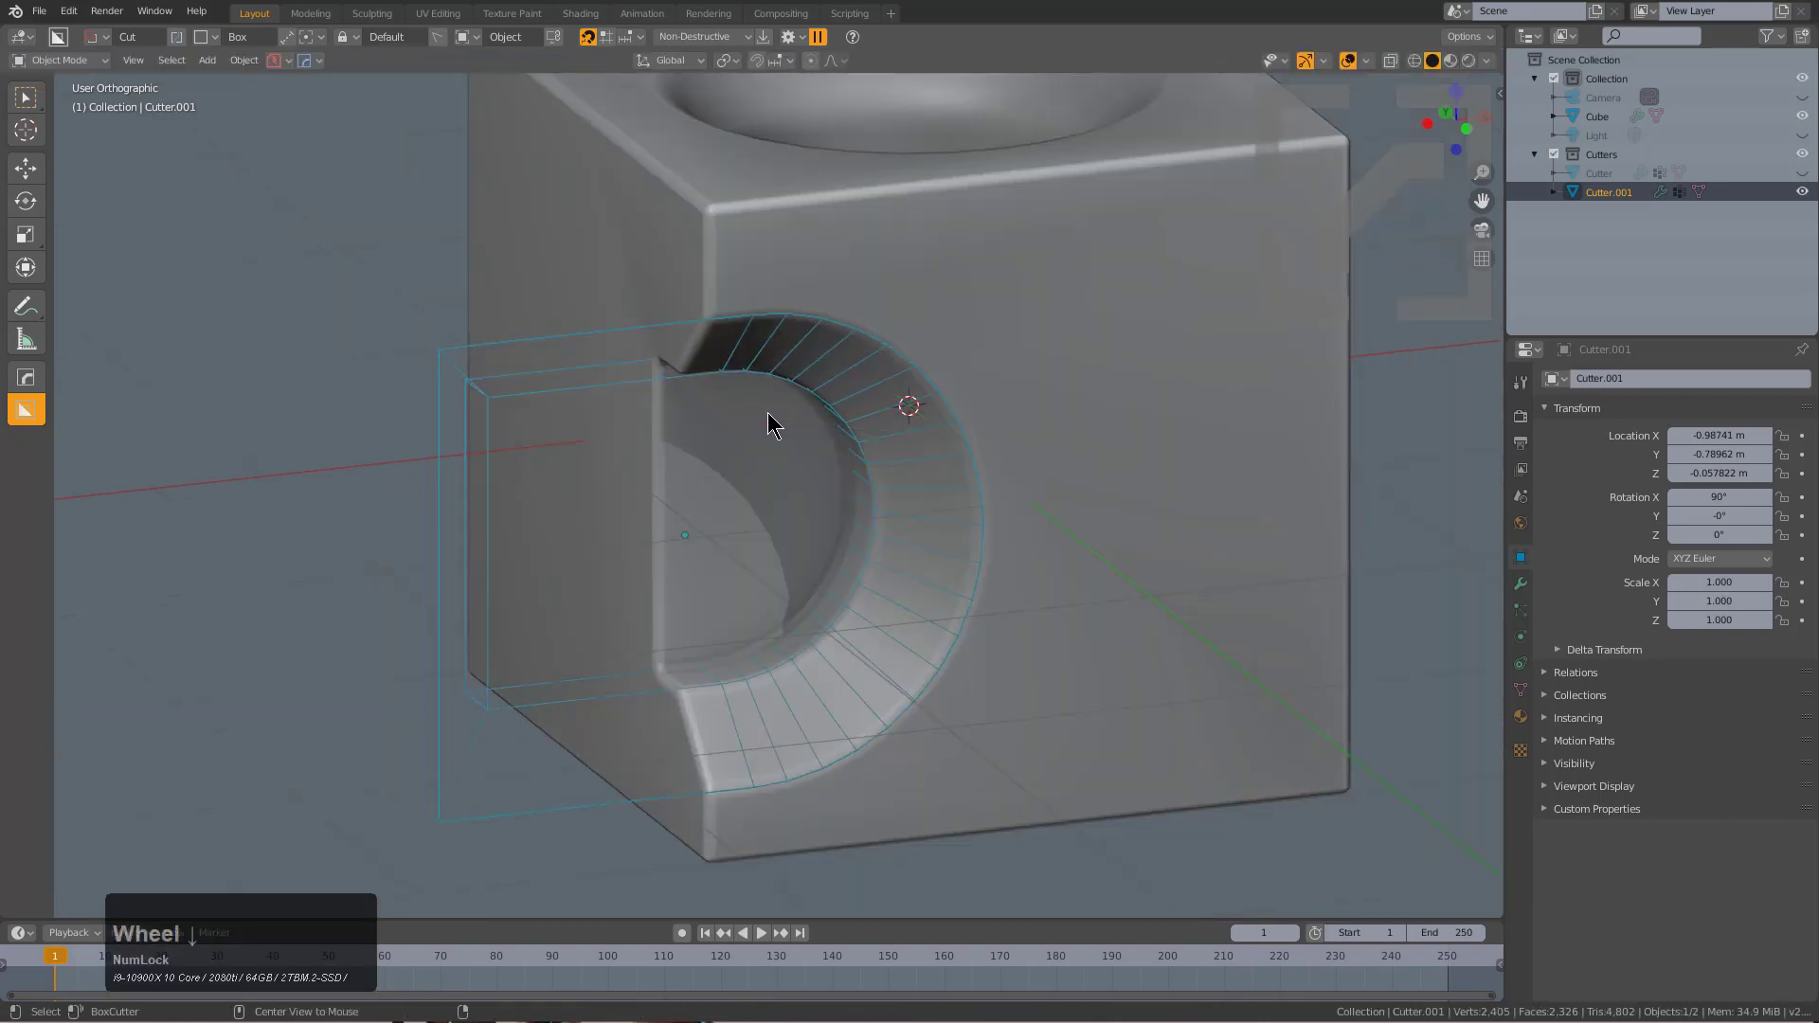
mouse_move(804, 417)
middle_down()
mouse_move(735, 379)
mouse_move(784, 418)
middle_up()
scroll(784, 418, up, 2)
key(g)
key(x)
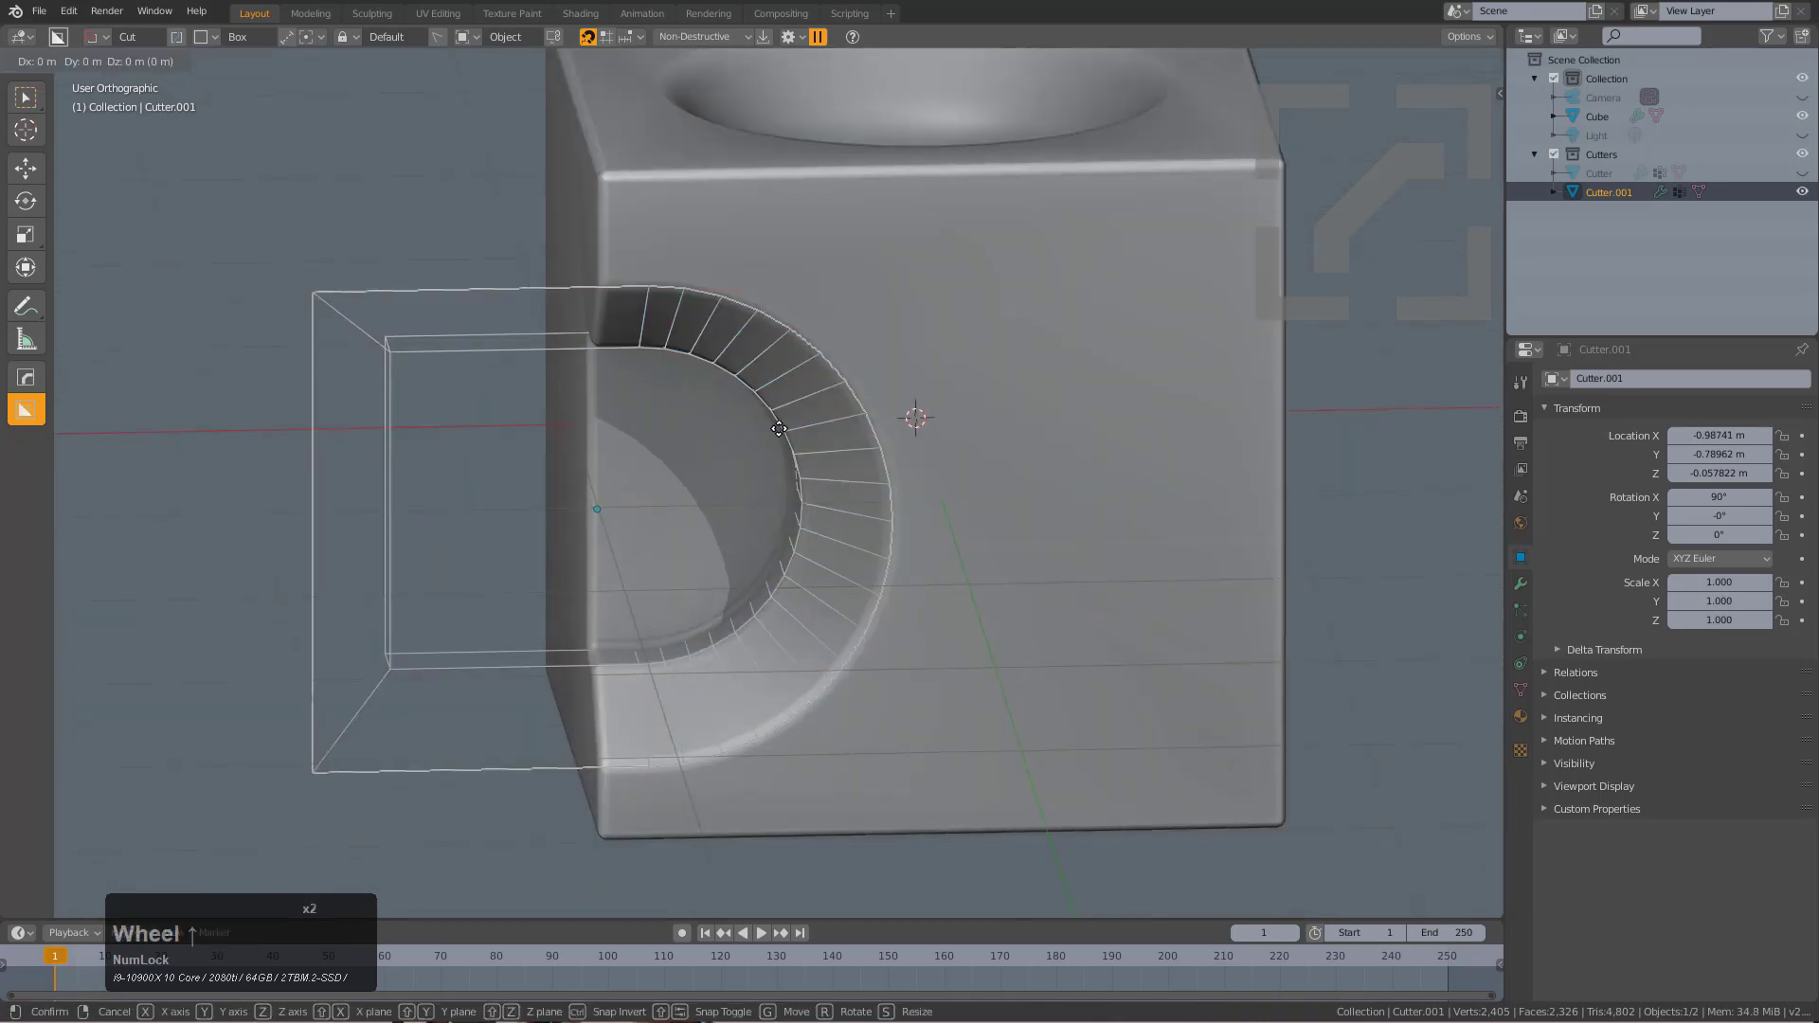
click(928, 407)
Select the cube and add a Weighted Normal modifier with Keep Sharp to it.
middle_drag(926, 406, 987, 435)
scroll(1173, 353, up, 3)
click(1173, 351)
key(q)
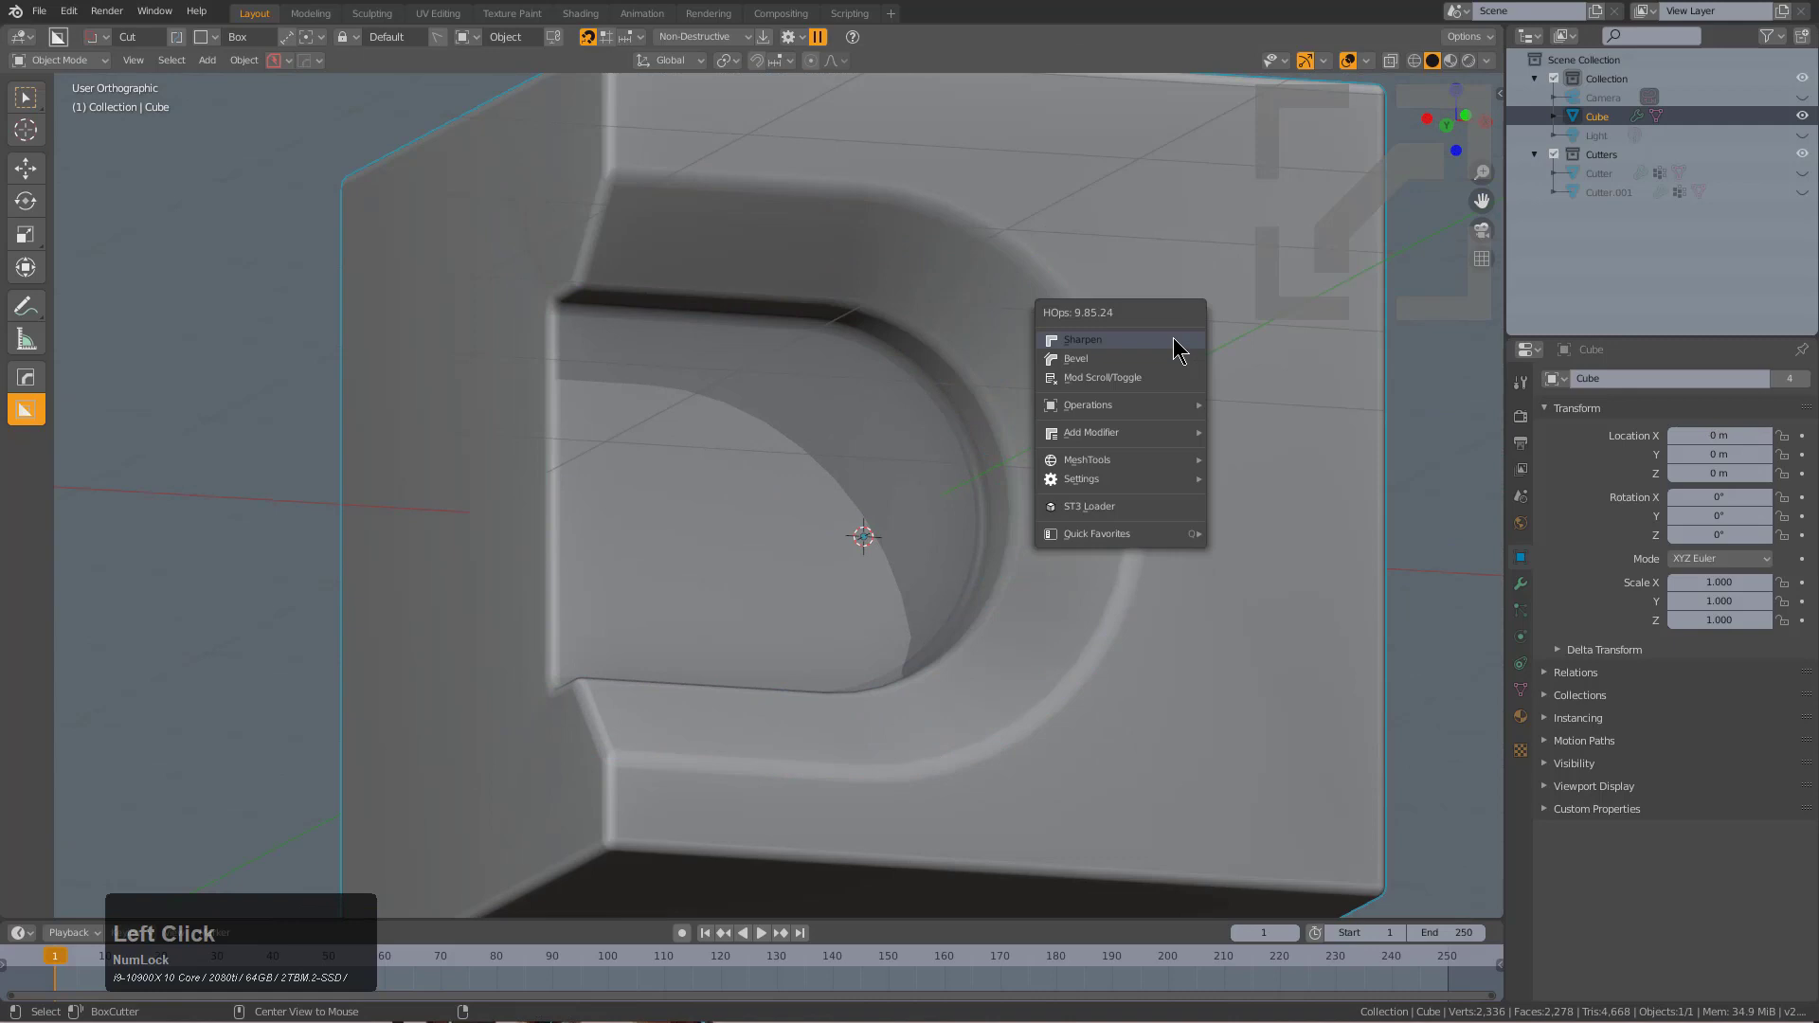
click(1173, 338)
Cut a rectangular pocket into the cube's side face beside the rounded notch, using a box cutter.
scroll(1052, 320, down, 3)
middle_drag(1052, 320, 1114, 437)
drag(557, 395, 611, 516)
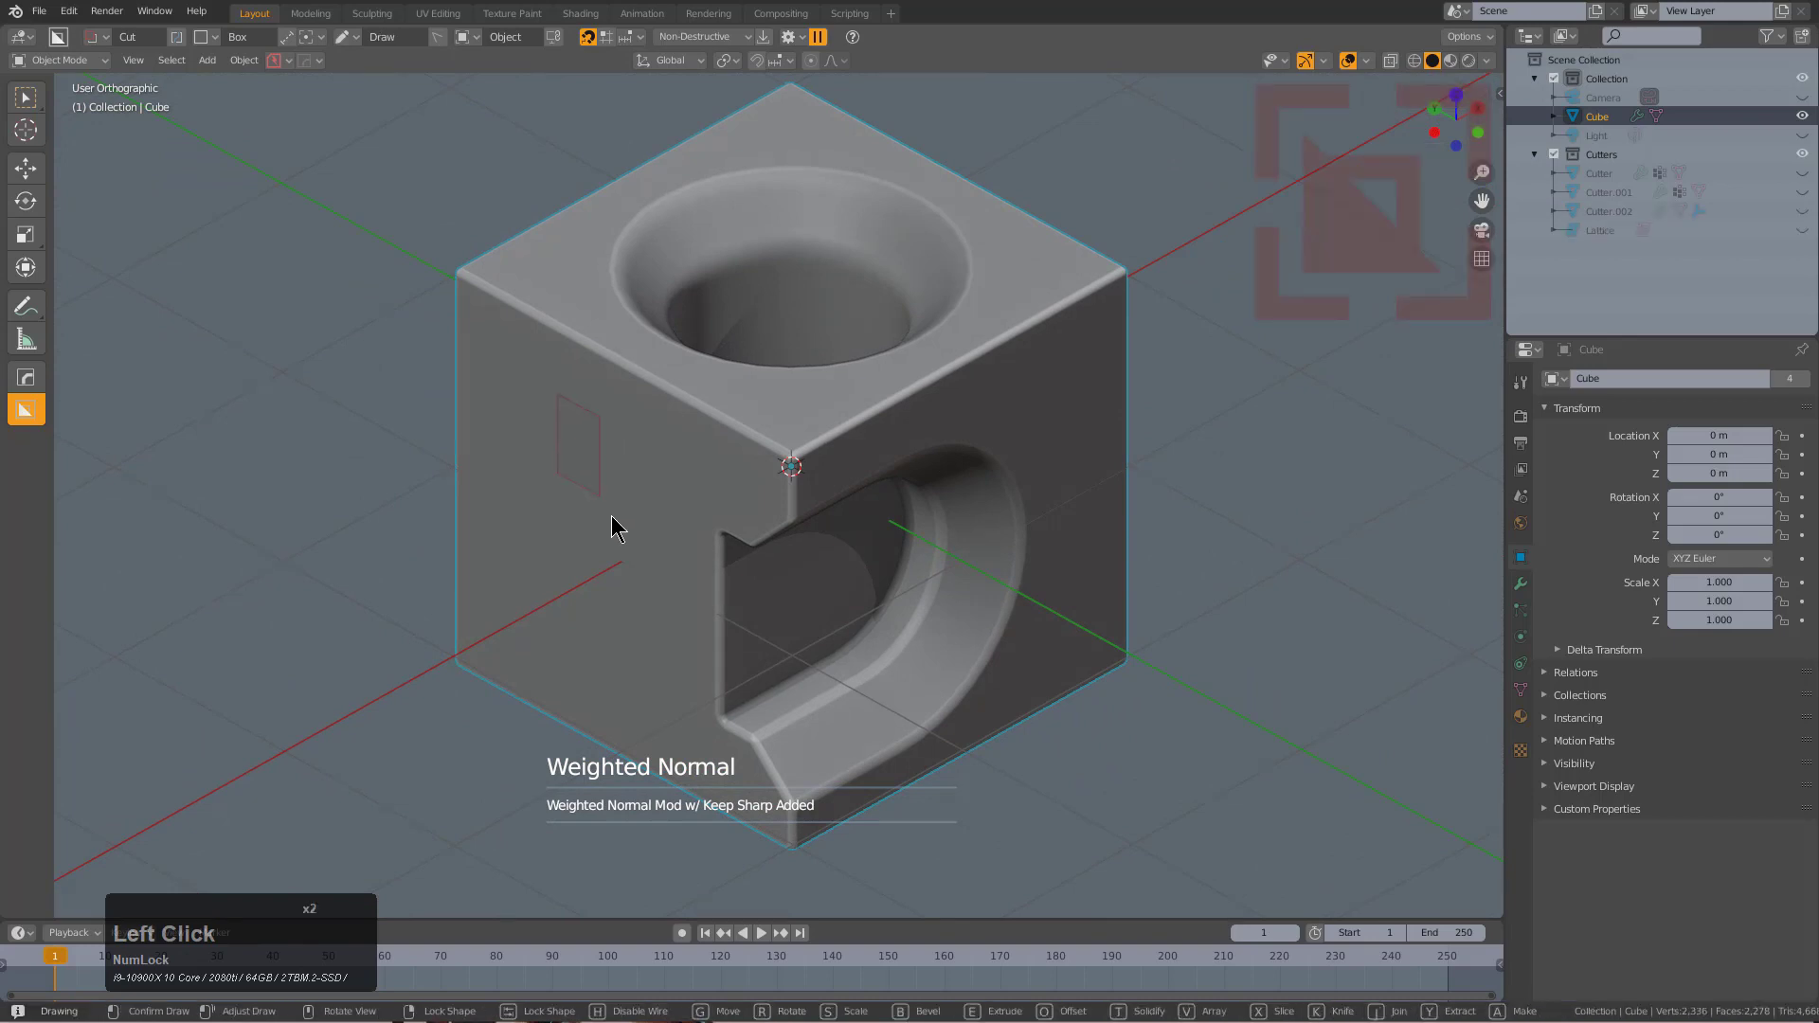
drag(666, 580, 668, 581)
shift+click(691, 560)
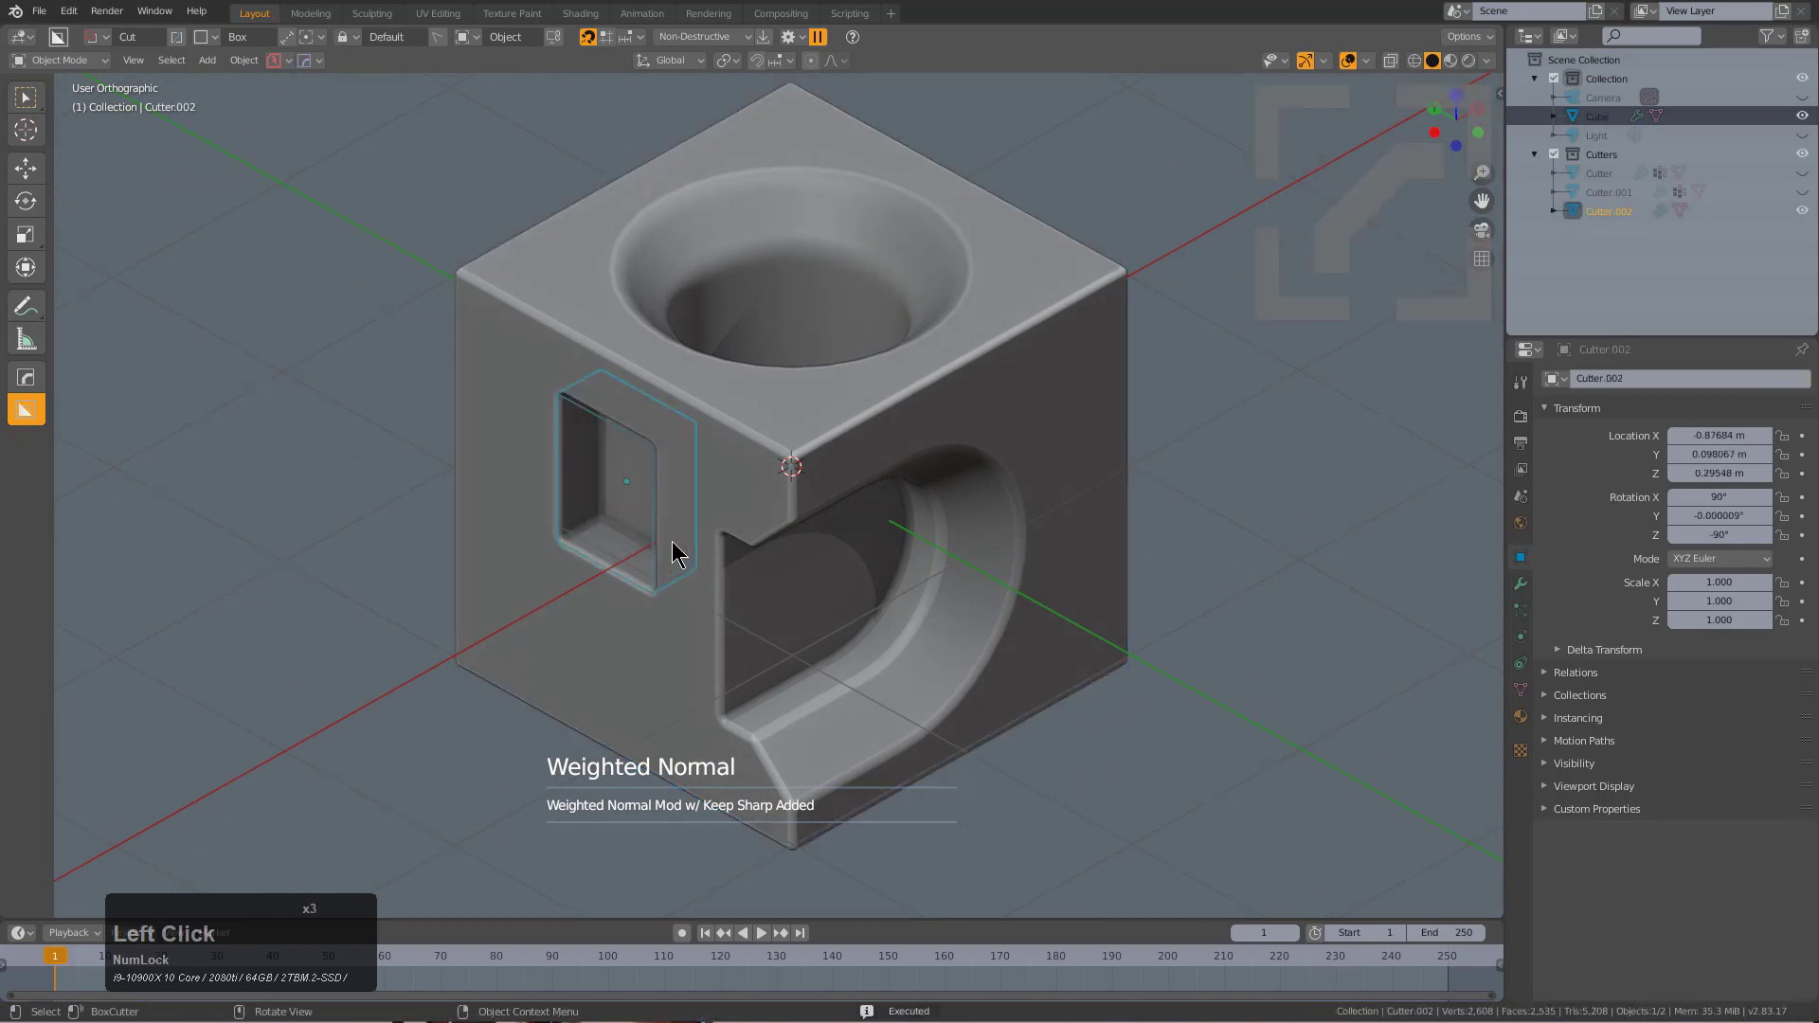
Add a single-segment vertex-group bevel to the outer face of the new pocket's cutter.
key(Tab)
key(3)
click(625, 525)
key(q)
click(776, 476)
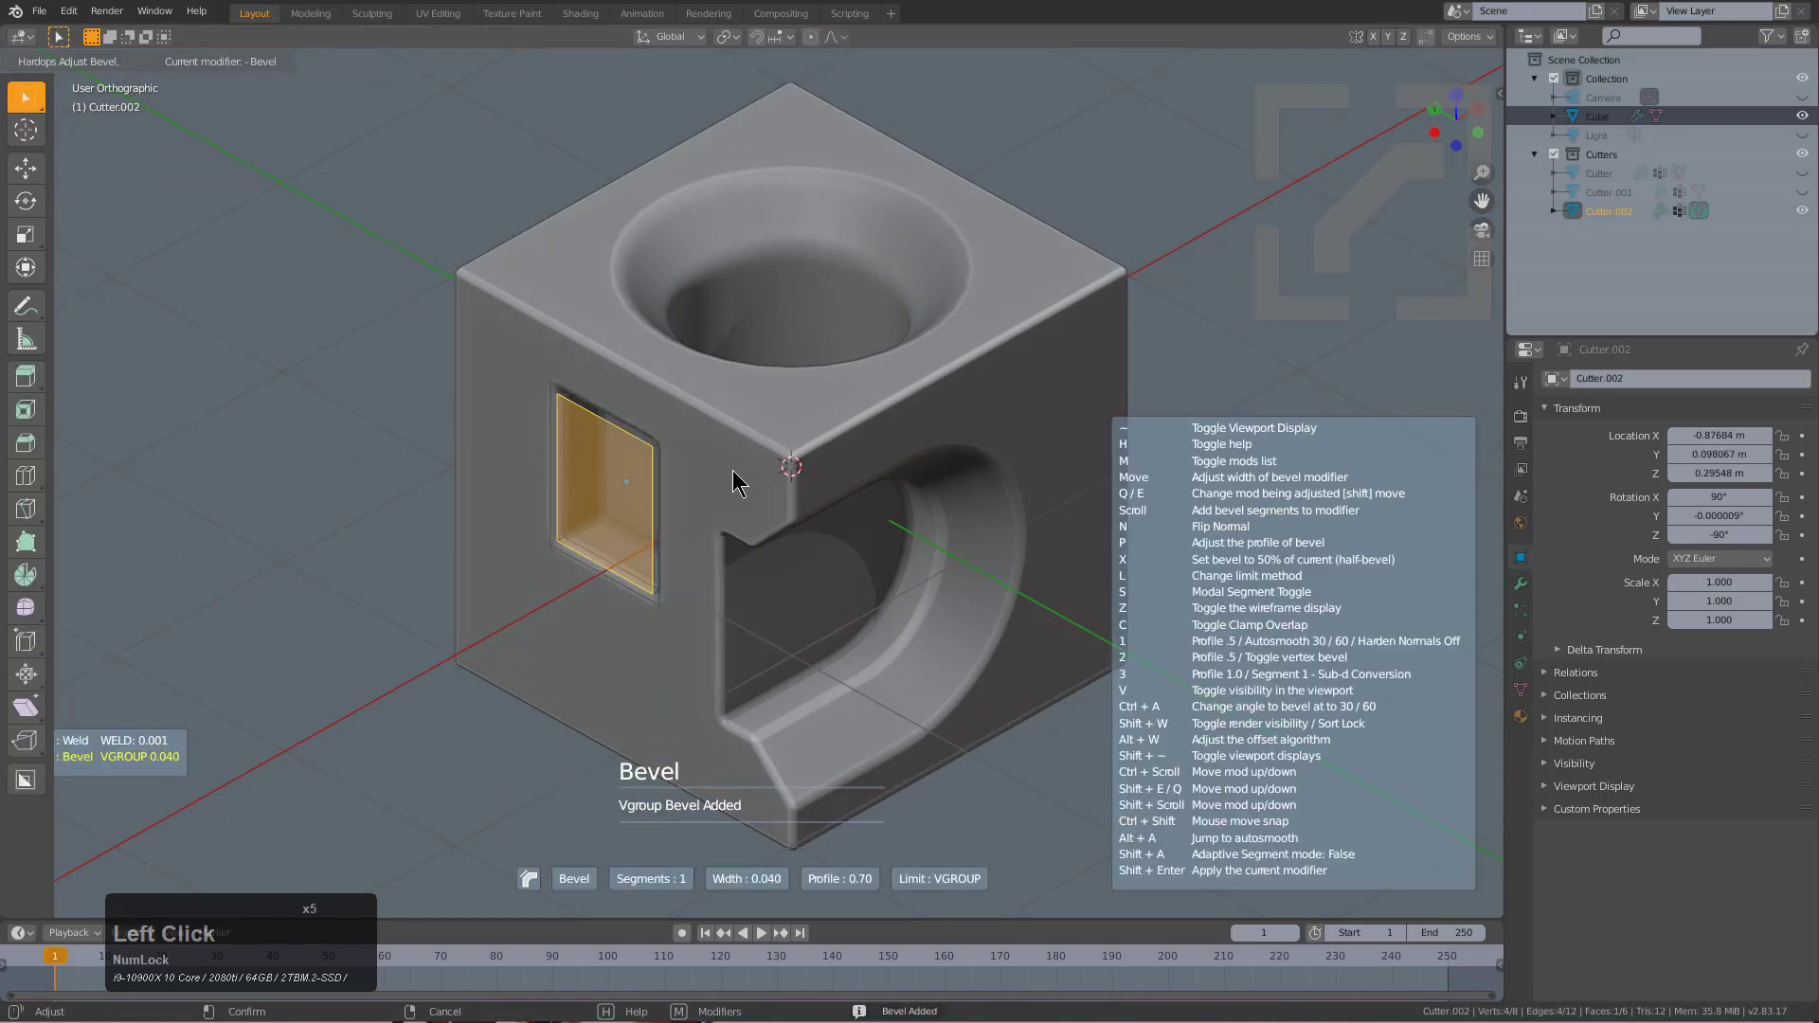
click(782, 451)
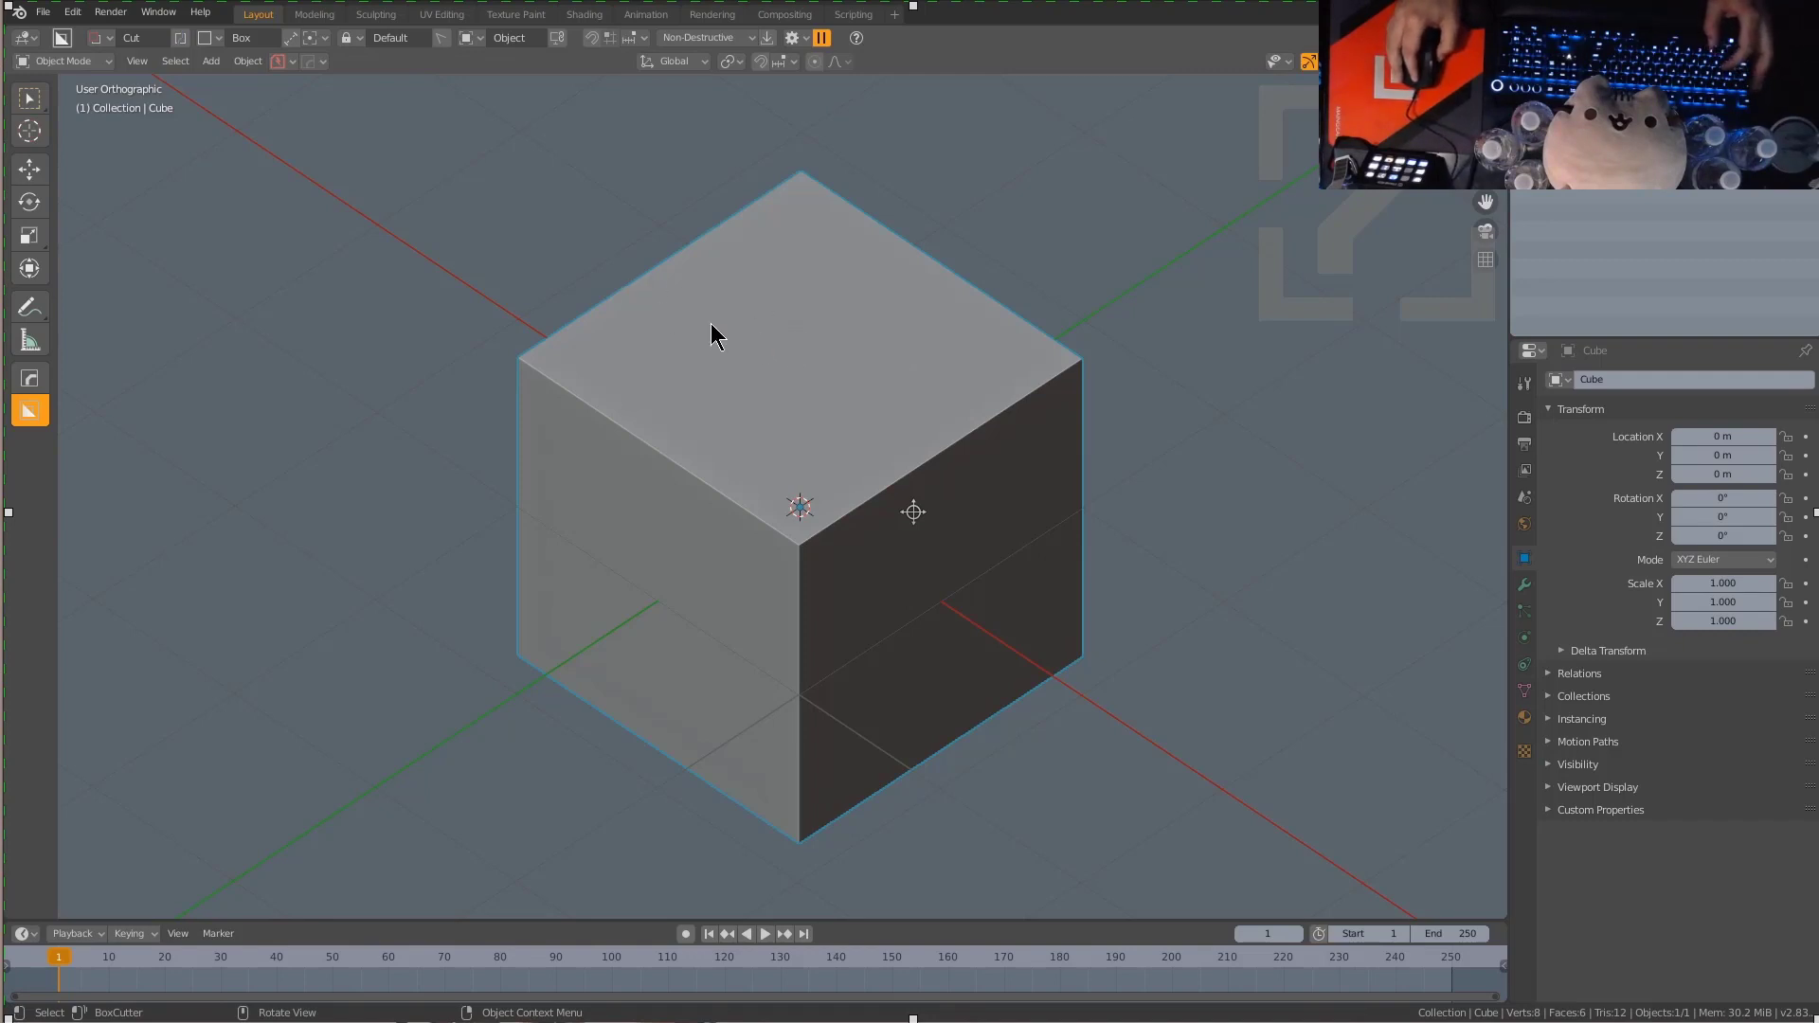
Cut a rectangular notch into the cube's top face, running out through its side face, using a box cutter.
drag(739, 341, 670, 479)
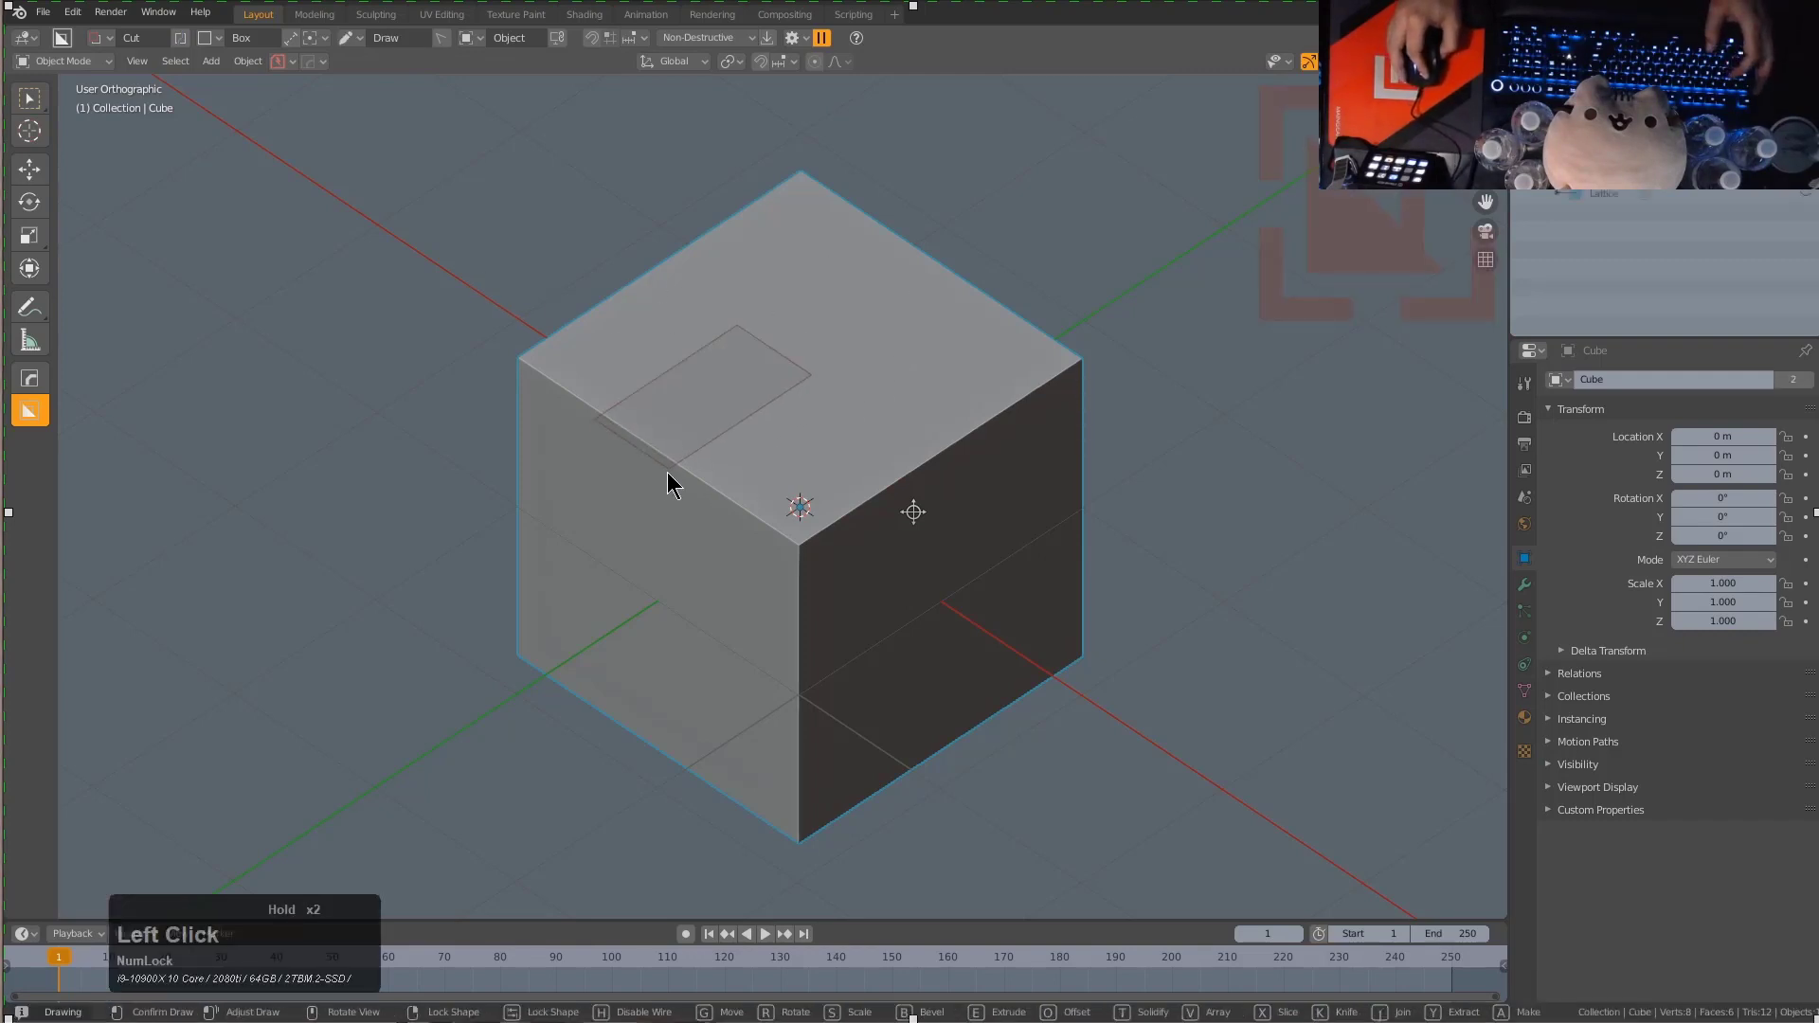
click(664, 589)
scroll(739, 385, up, 1)
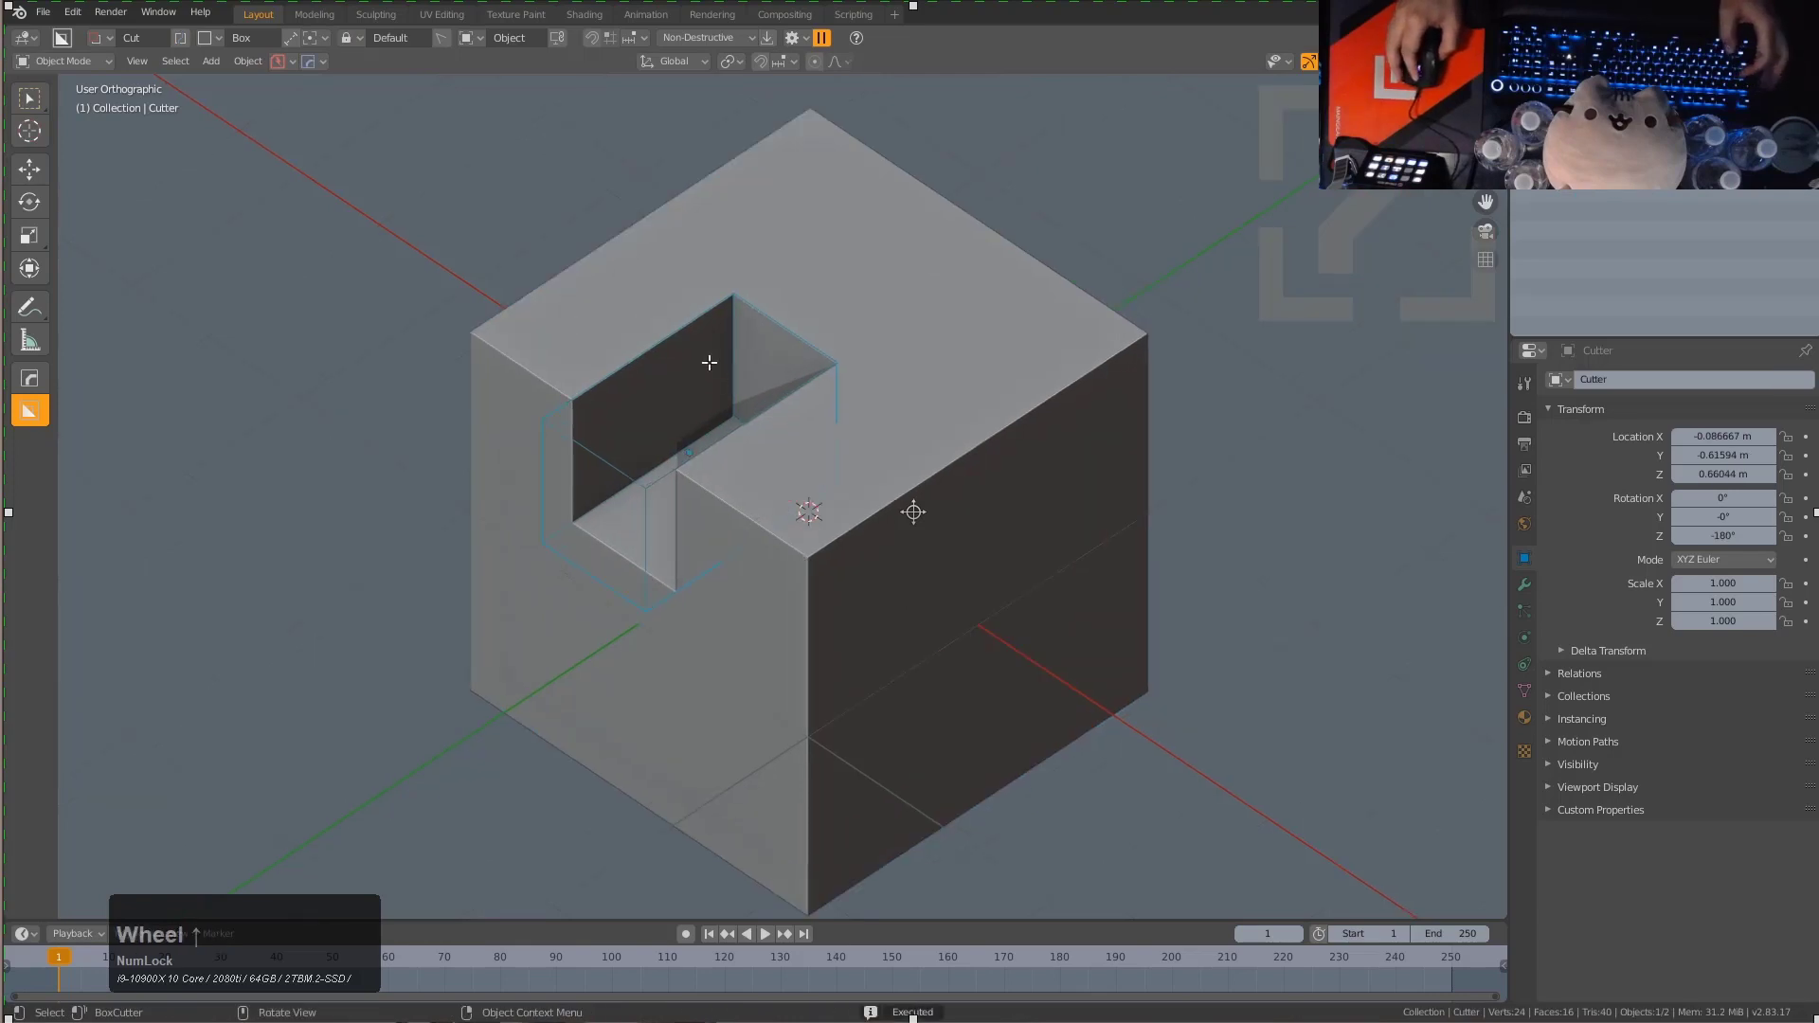
Add a single-segment vertex-group bevel about 0.22 wide to the top face of the notch's cutter.
key(Tab)
click(709, 362)
key(q)
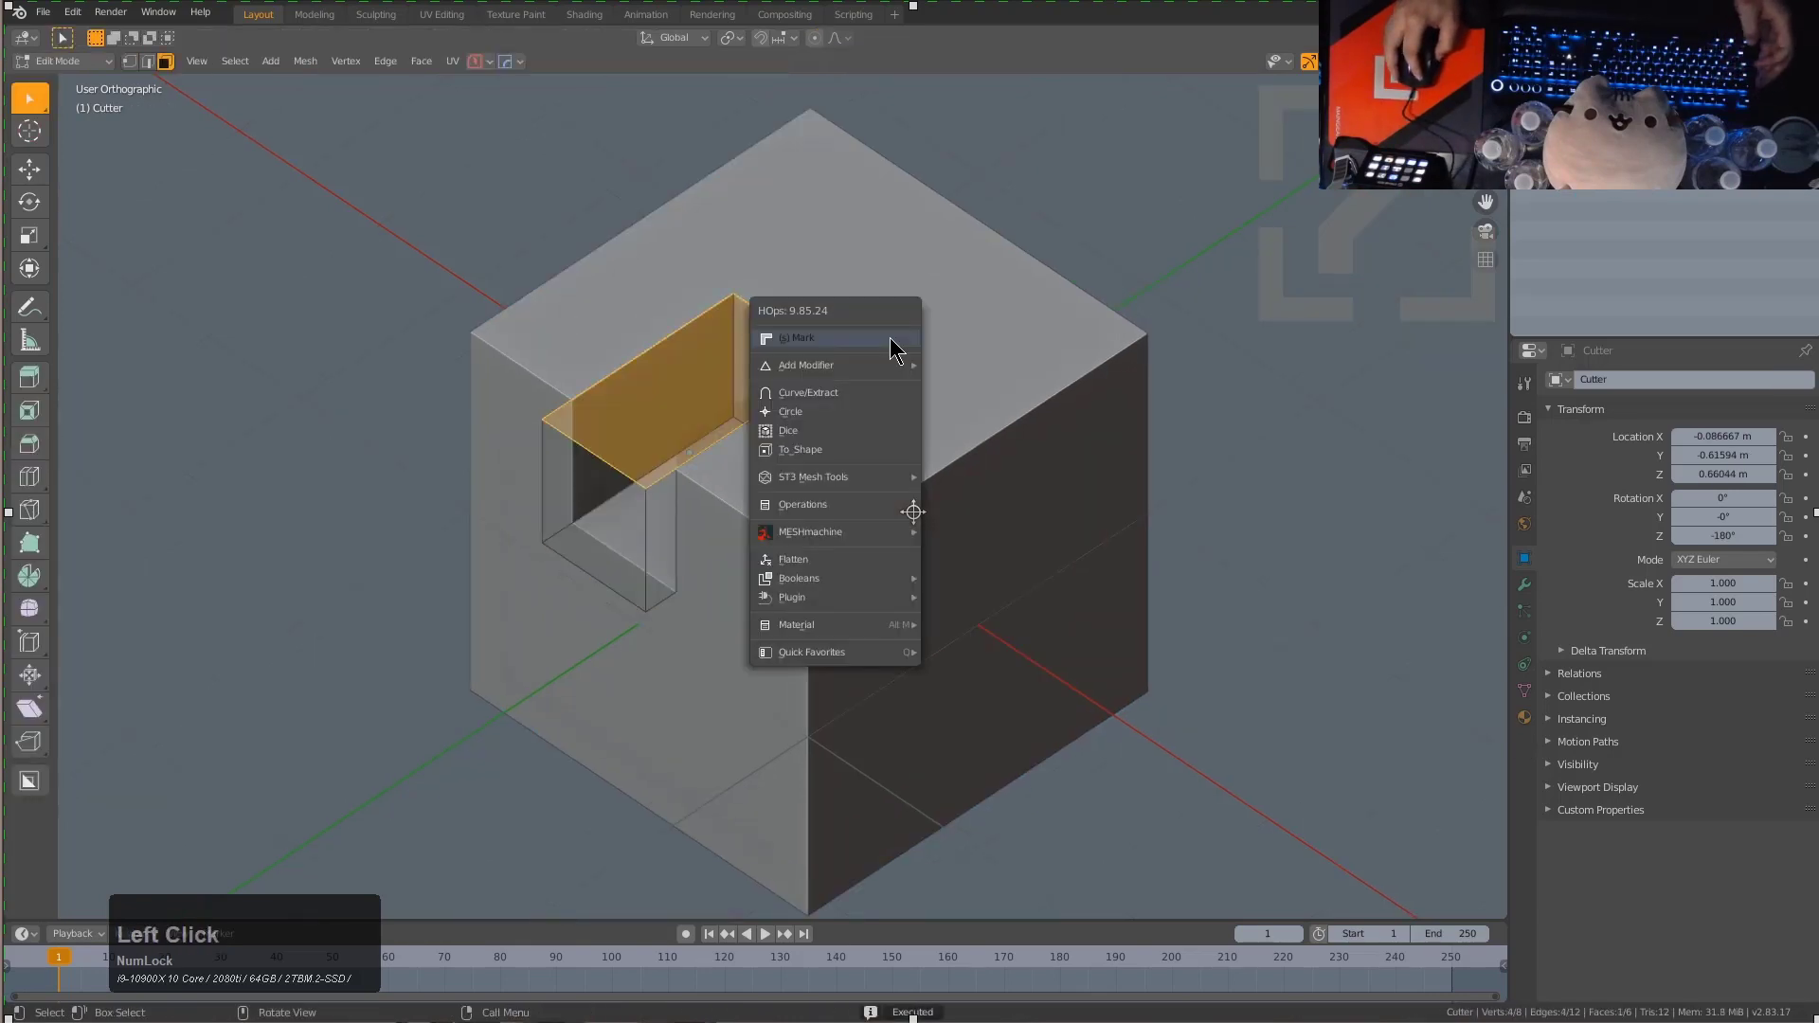
mouse_move(900, 379)
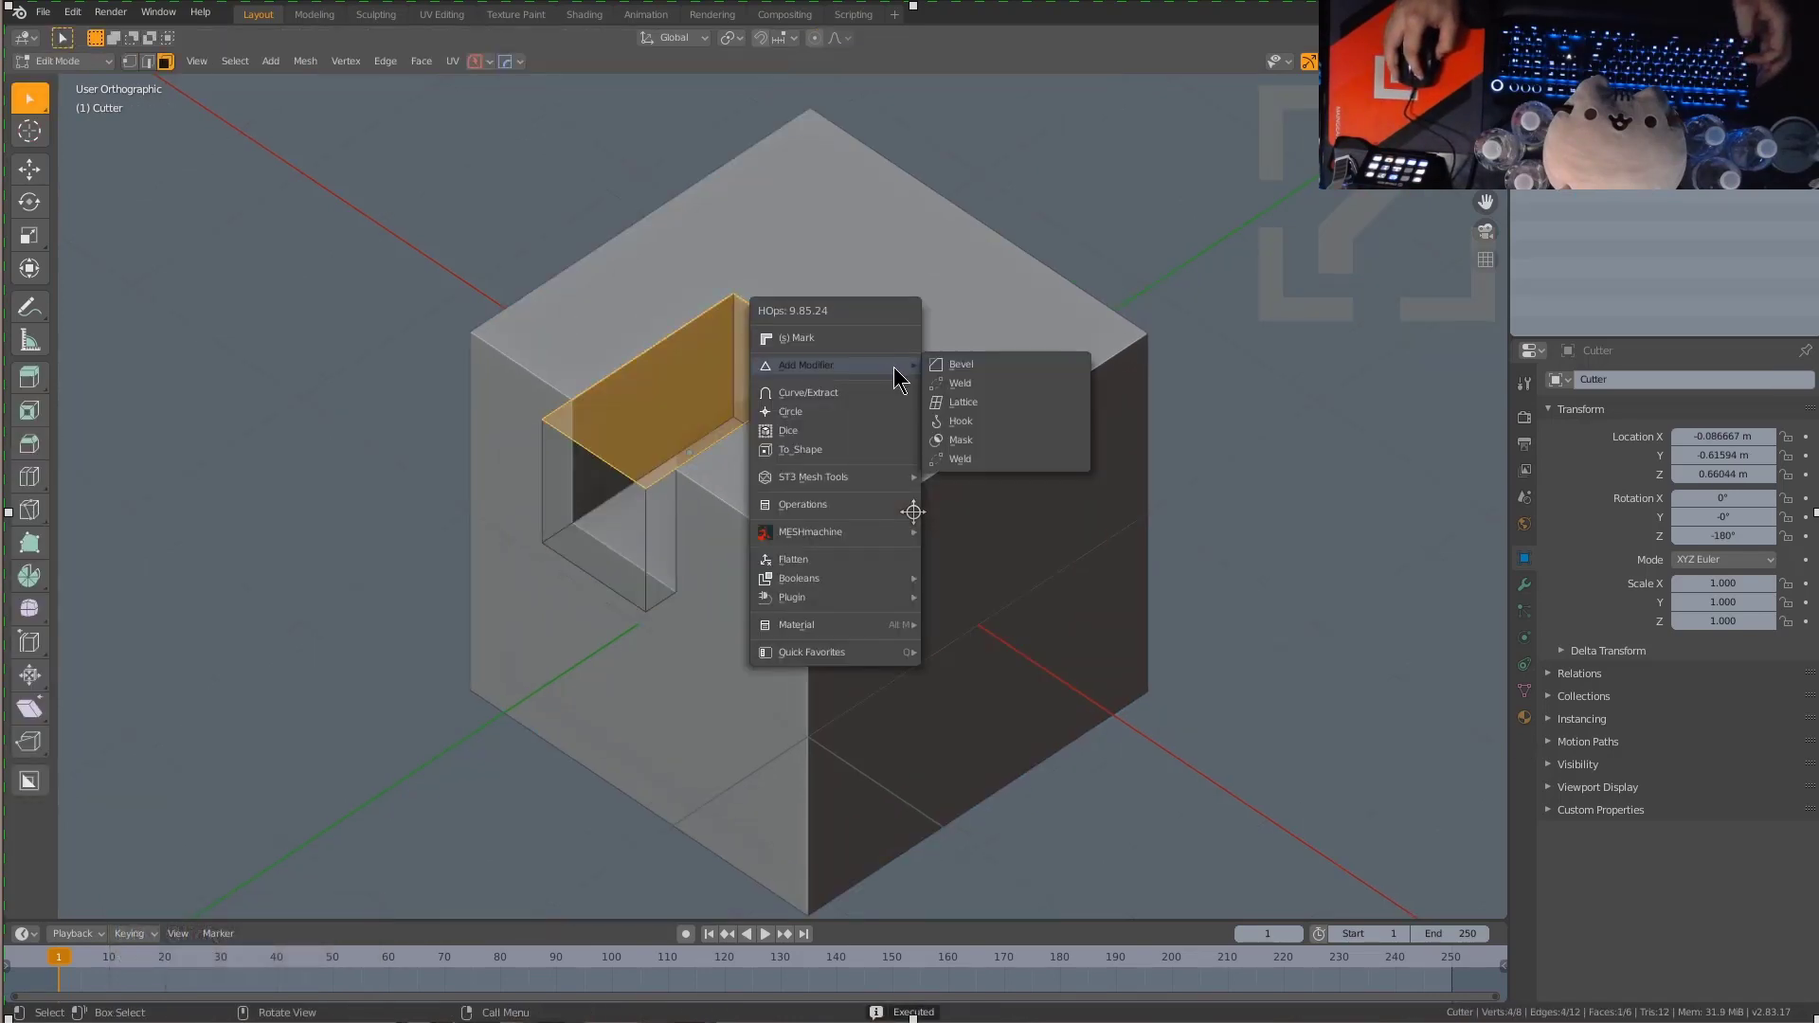
click(974, 362)
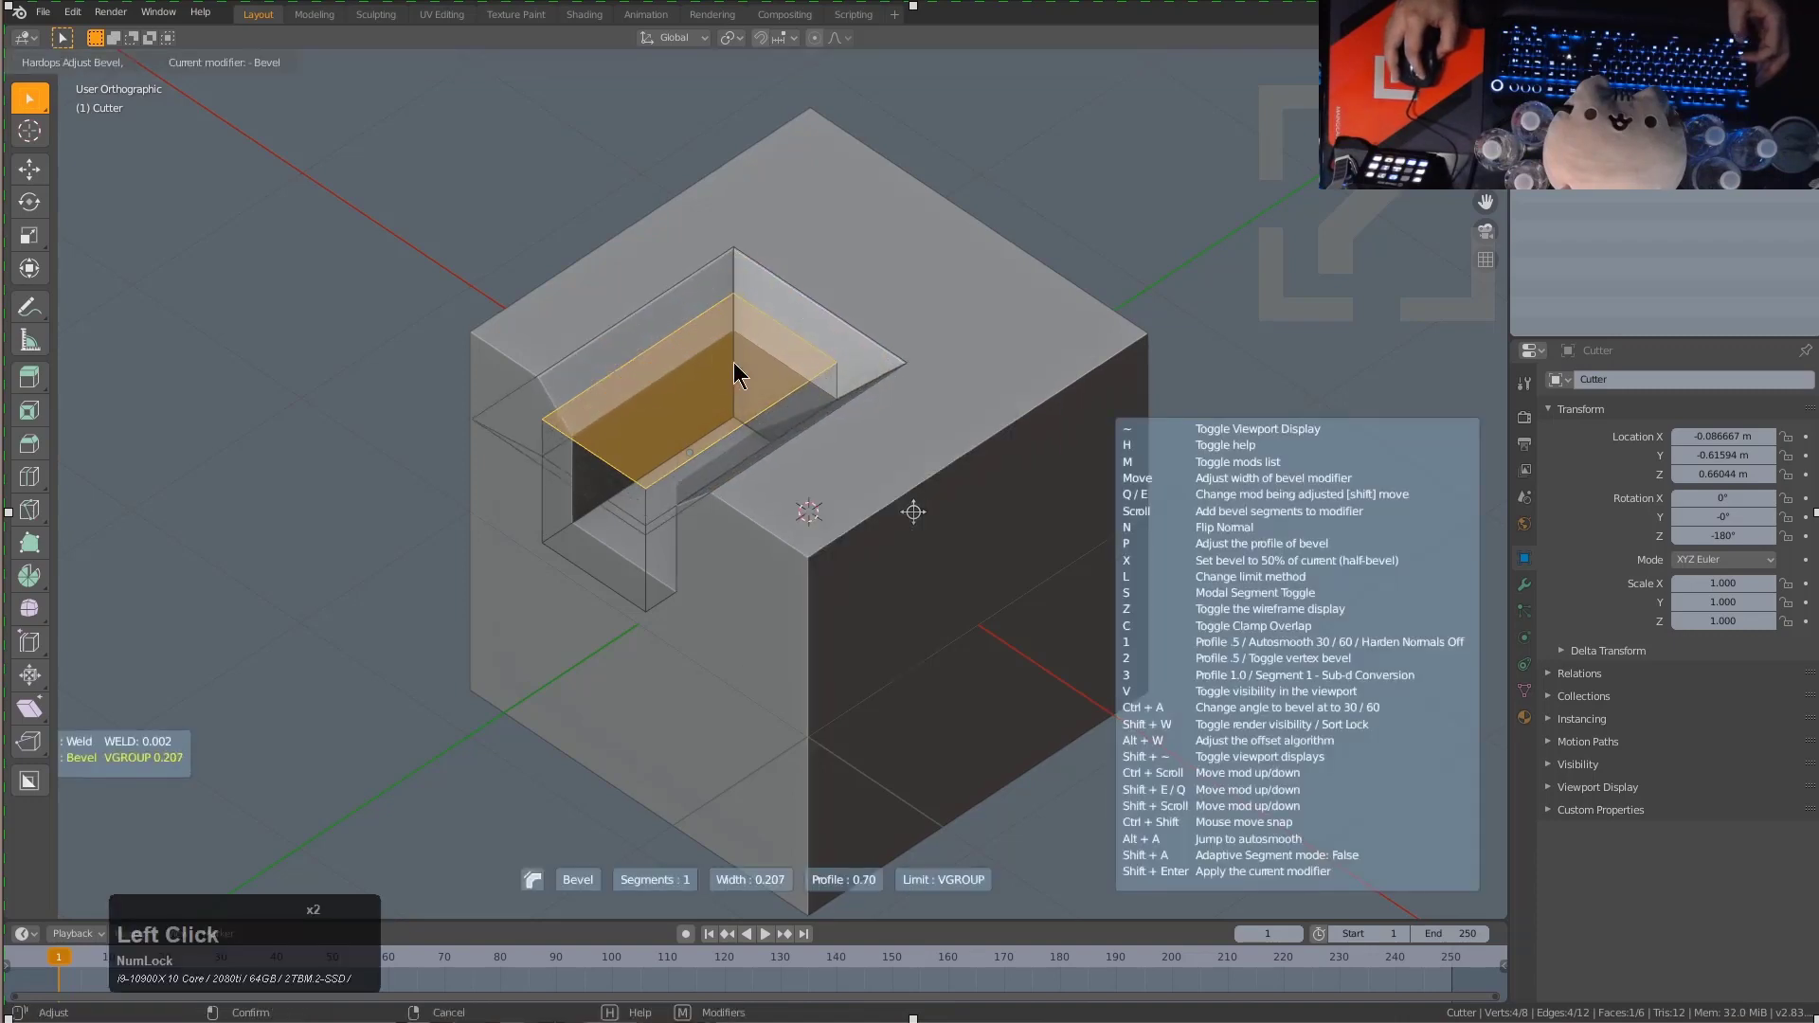
click(736, 369)
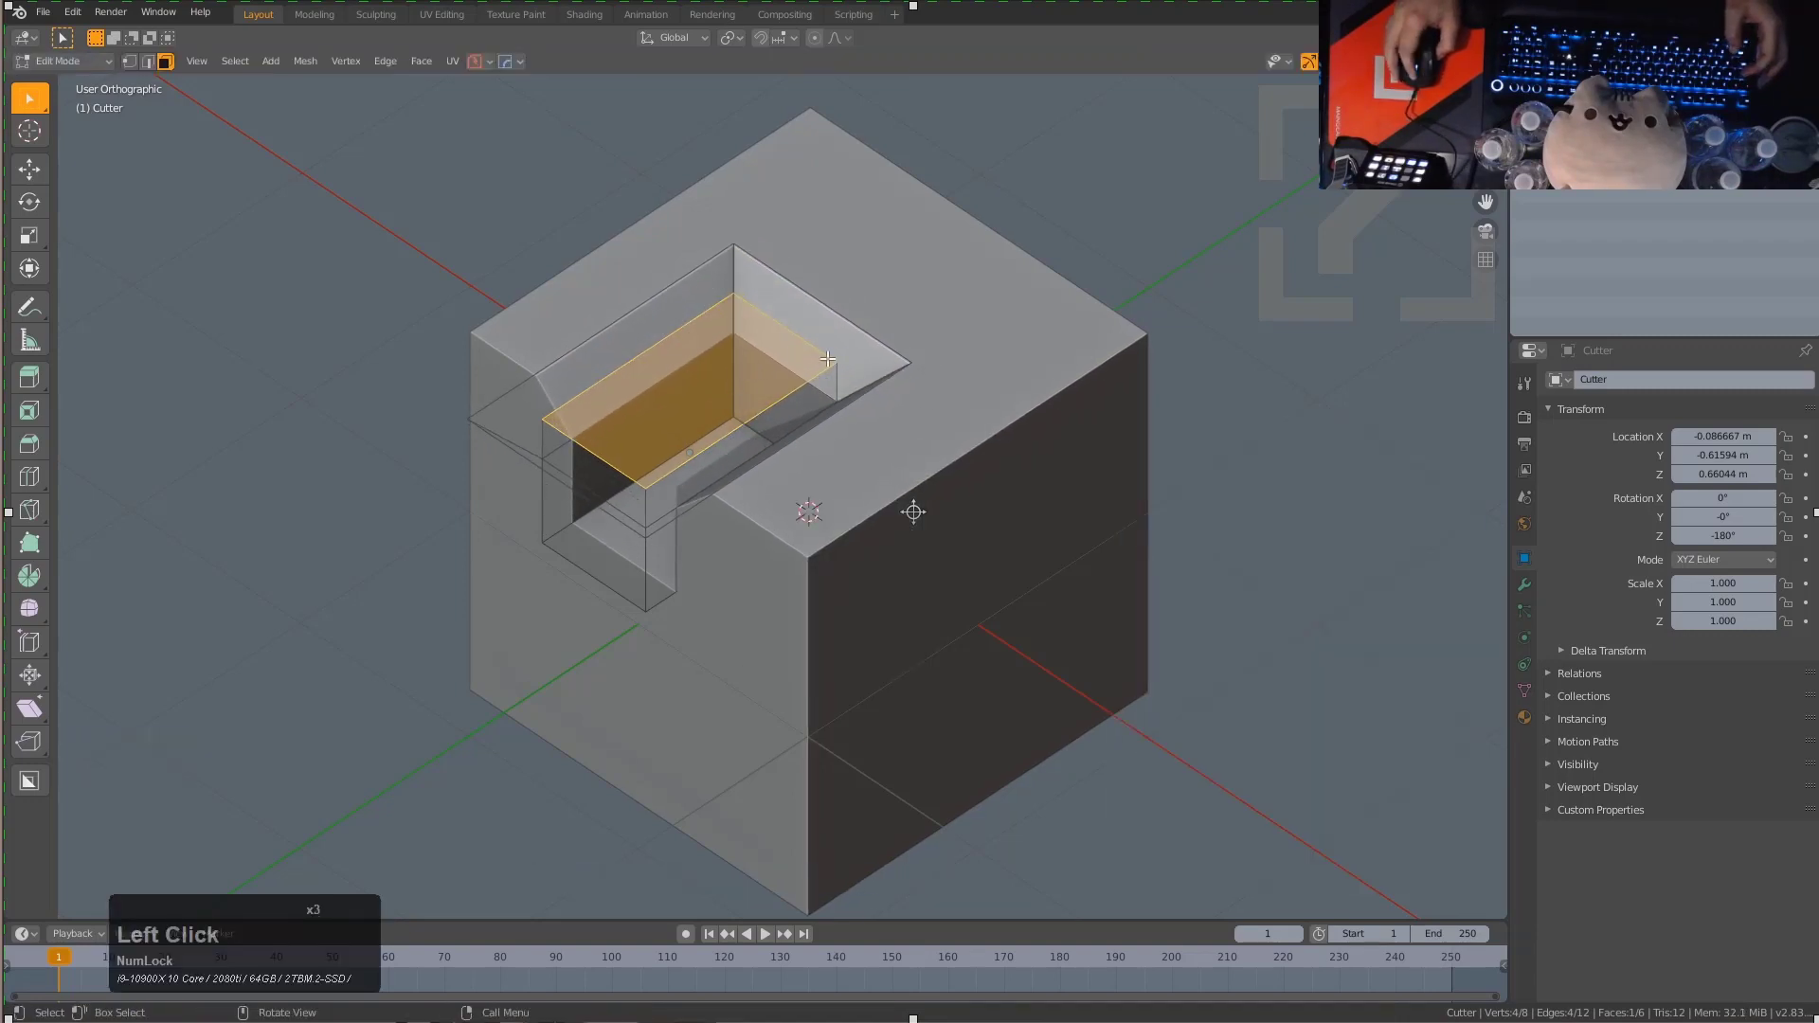
Mark the inner vertical corner edges of the notch's cutter for weight bevelling.
scroll(758, 341, up, 2)
key(Tab)
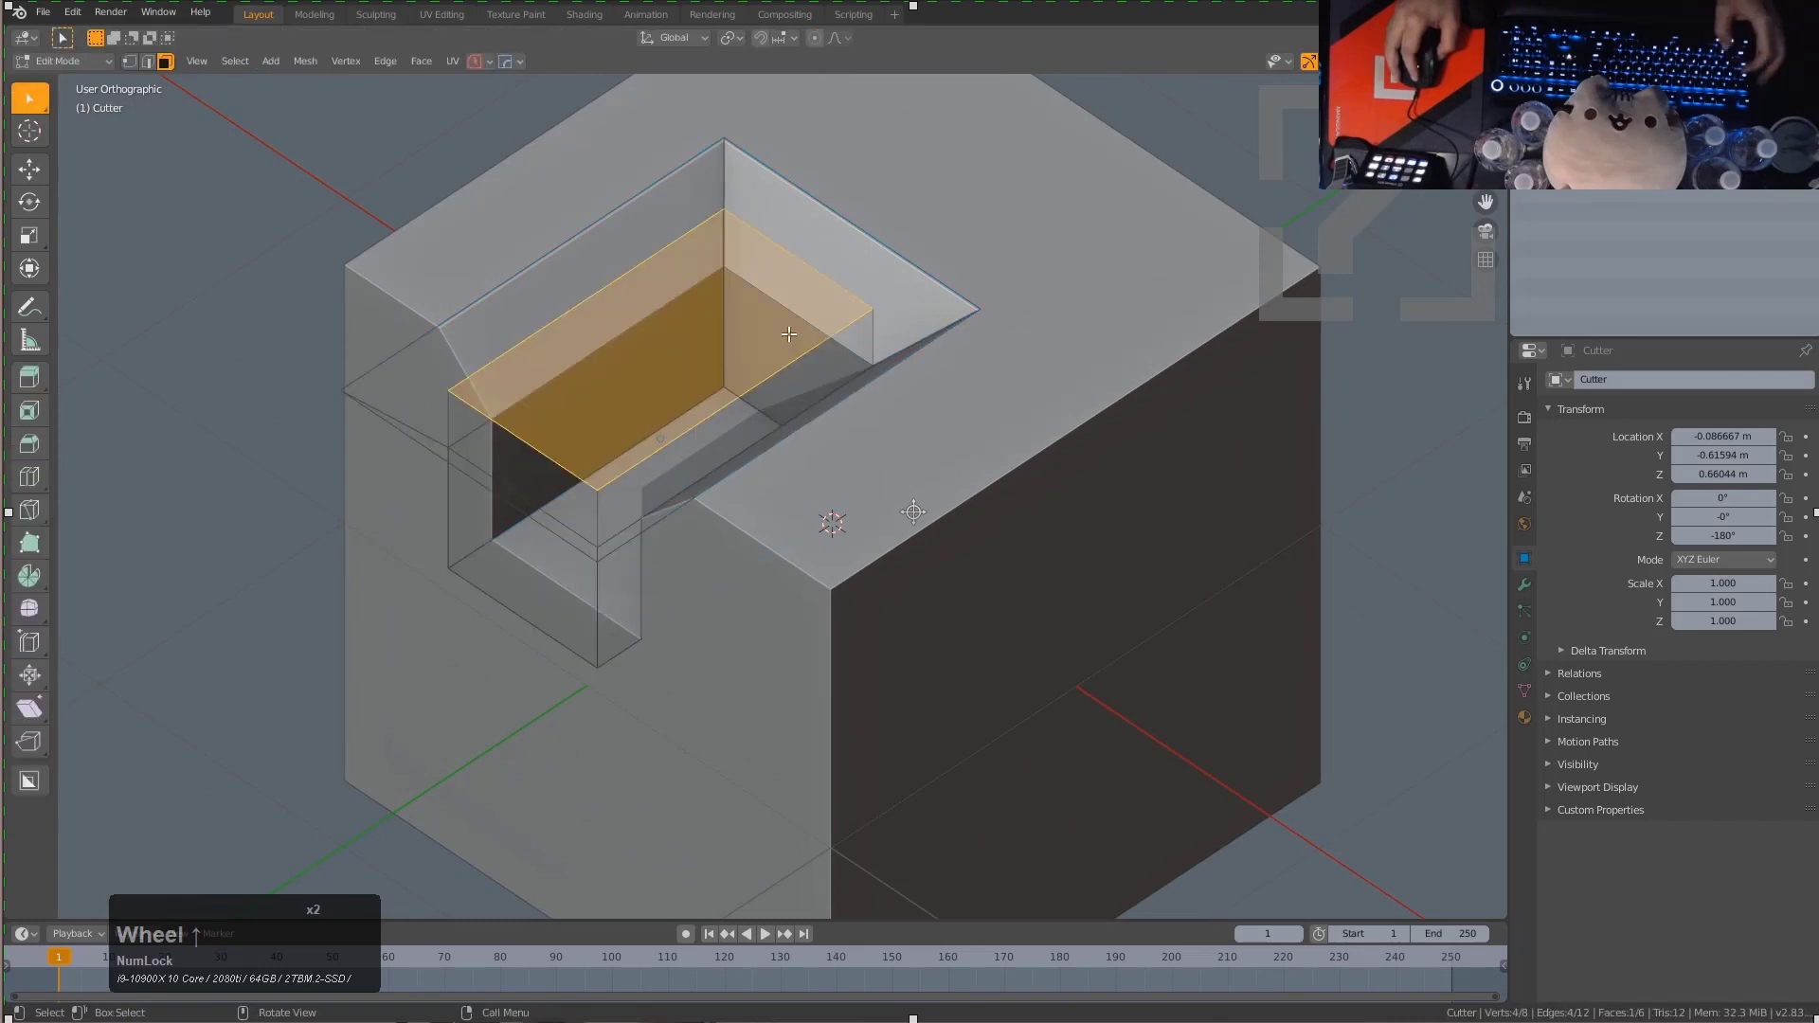
key(2)
click(726, 332)
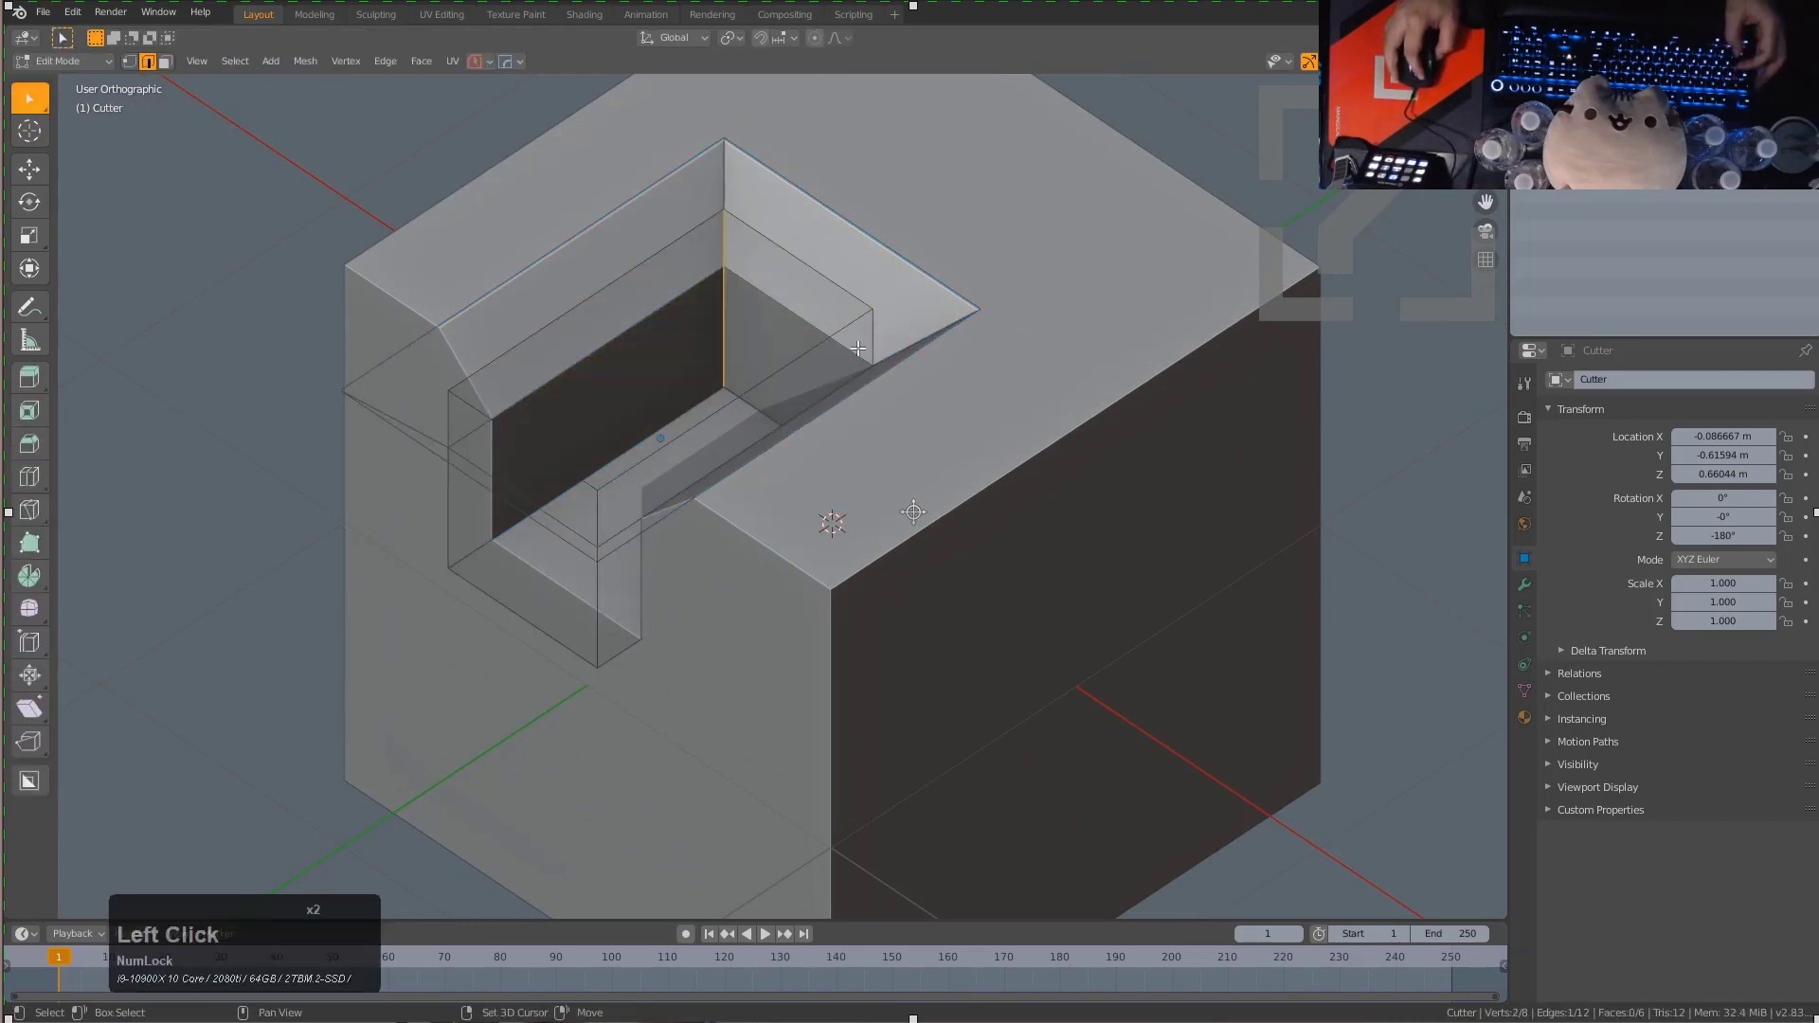
key(q)
click(962, 305)
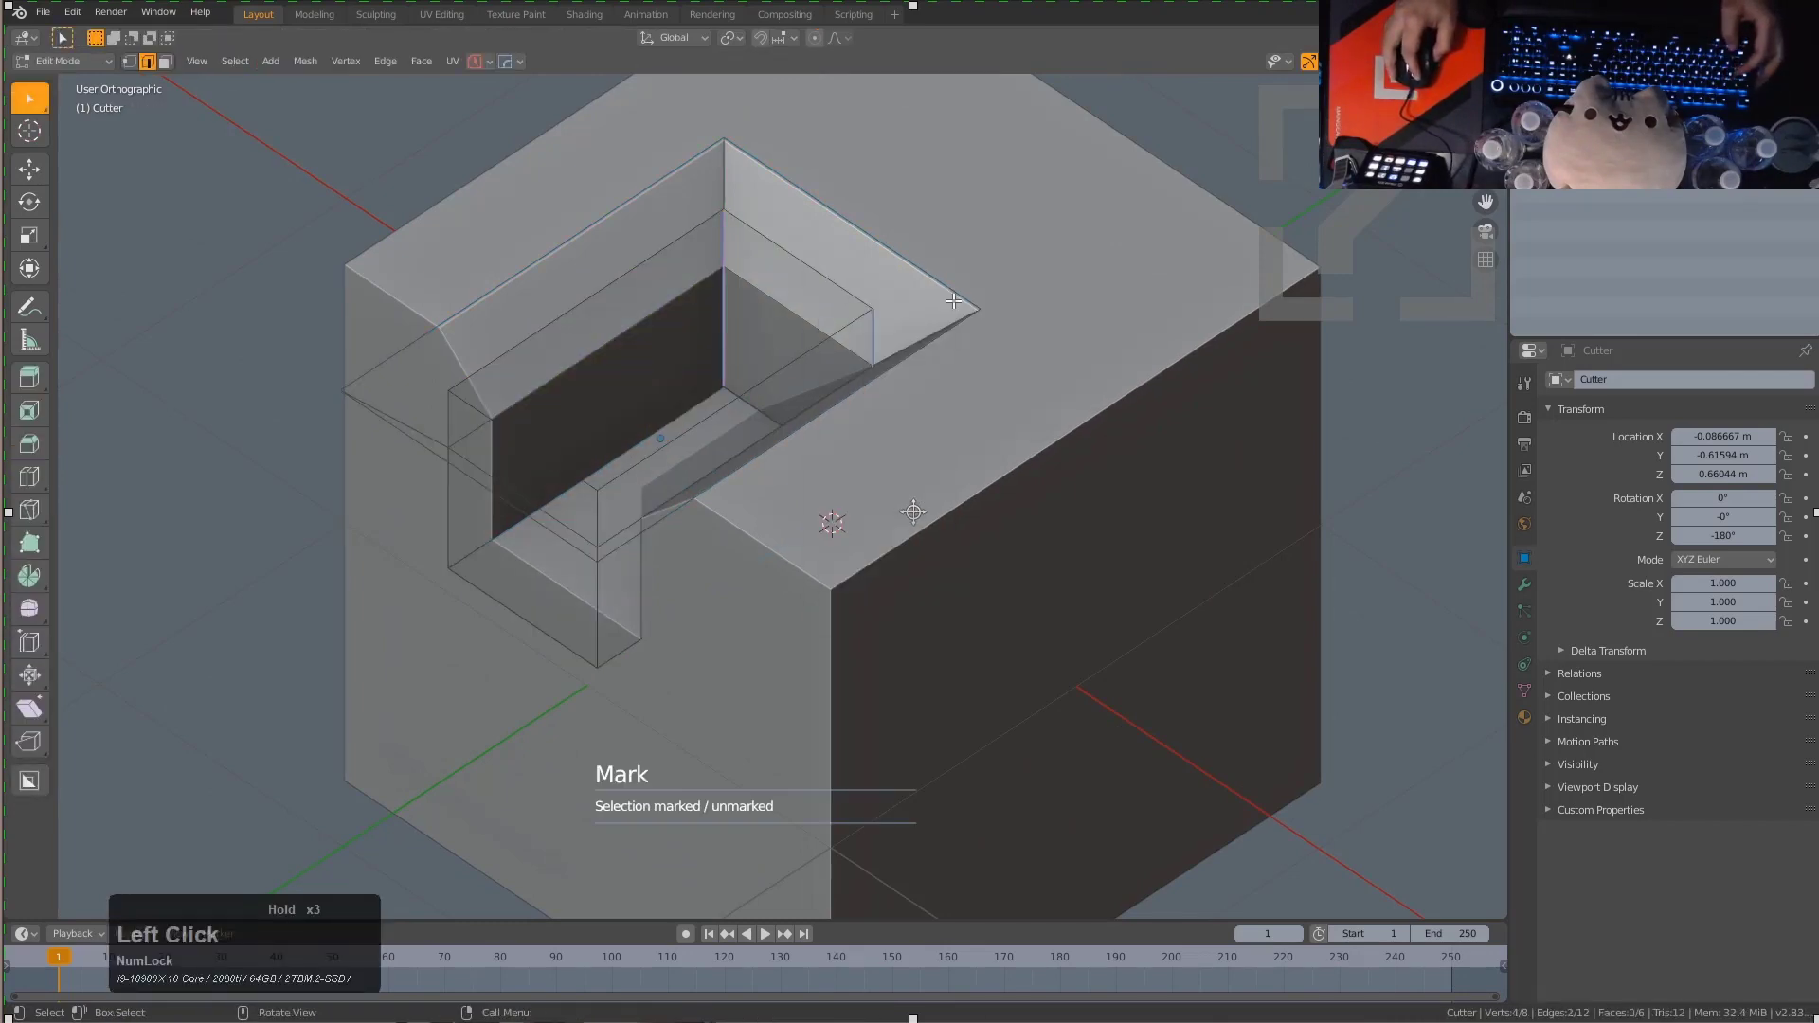
key(q)
click(1037, 365)
right_click(1004, 360)
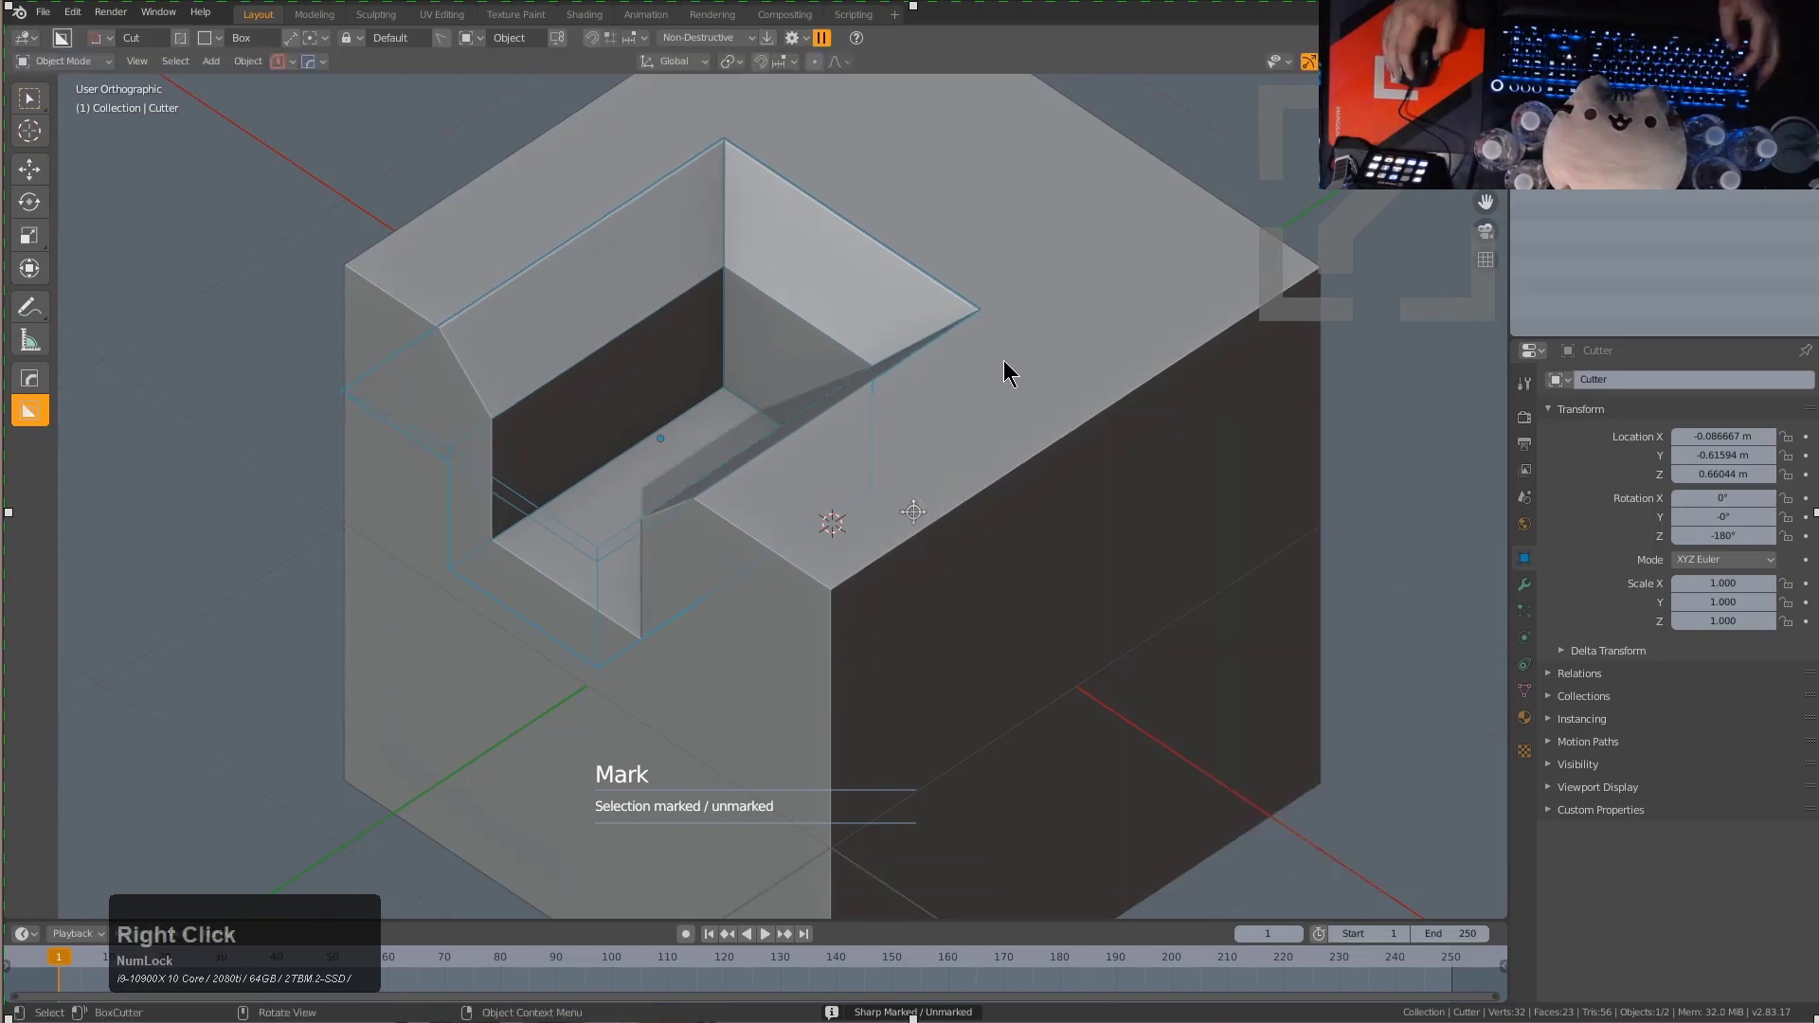
Add a 13-segment weight-limited bevel about 0.229 wide to the cutter and place it before the vertex-group bevel in the stack.
key(q)
click(1003, 363)
key(l)
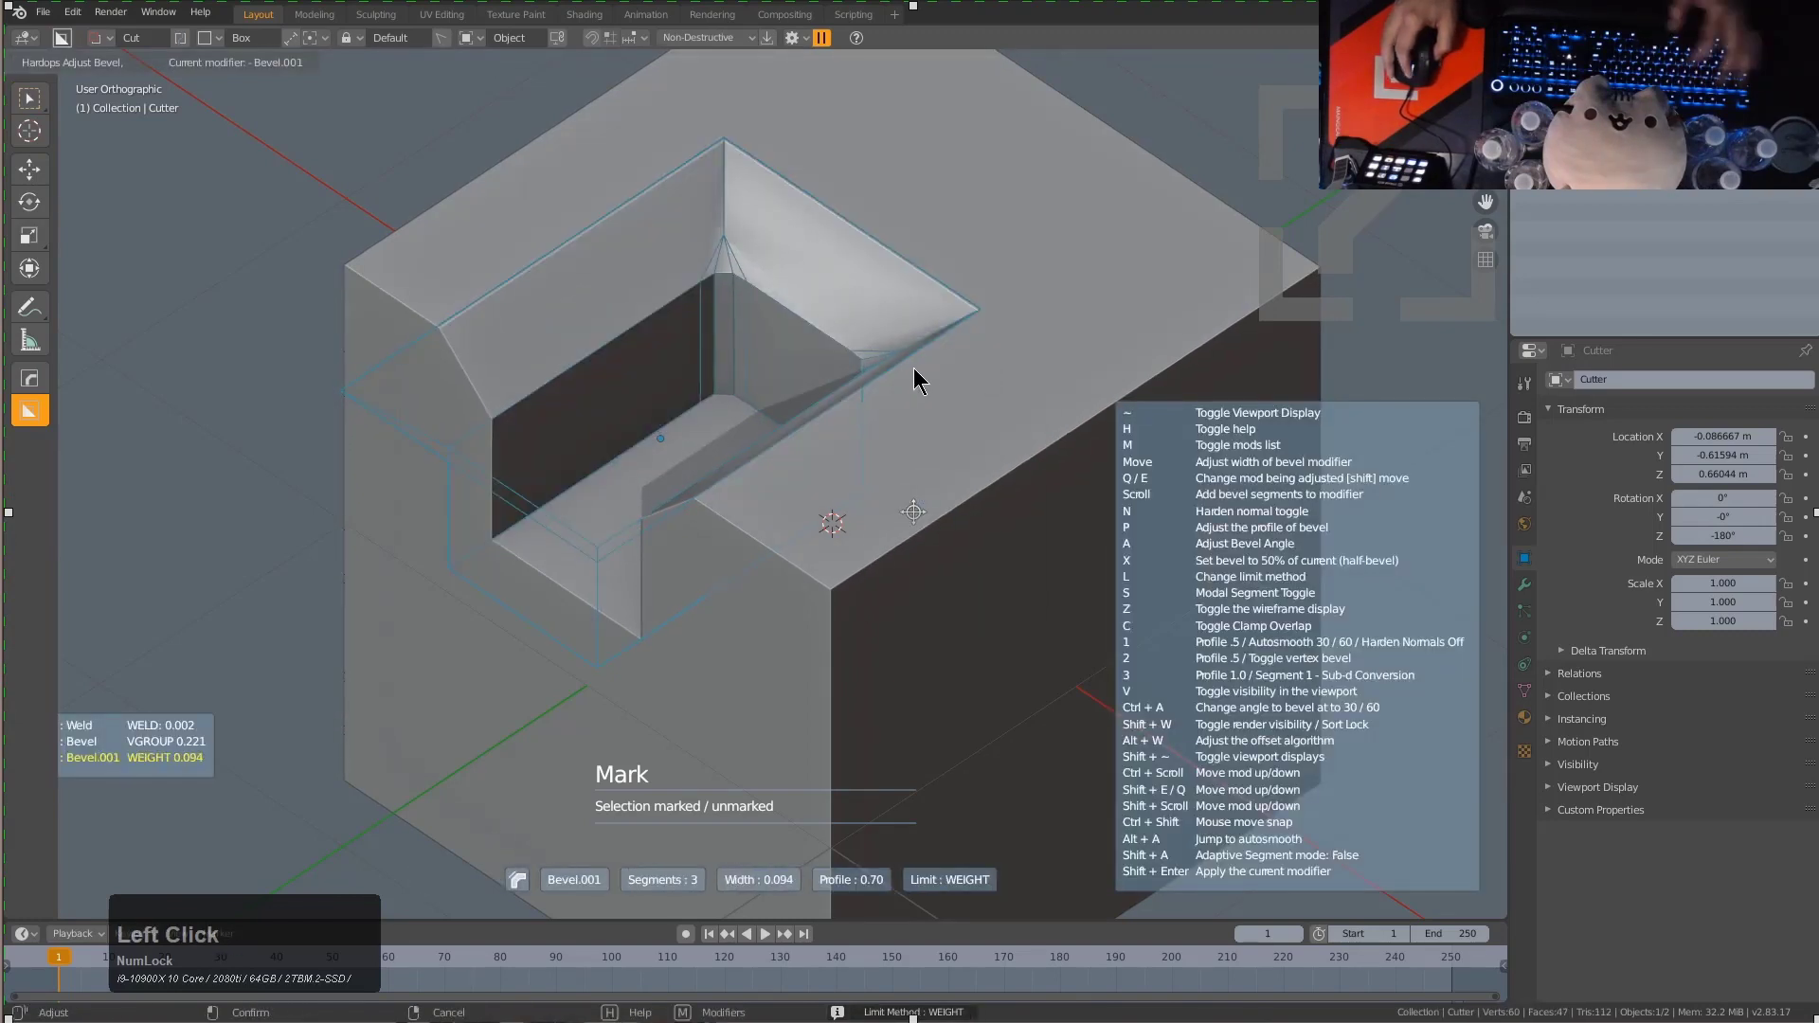
scroll(858, 368, up, 5)
scroll(850, 365, up, 2)
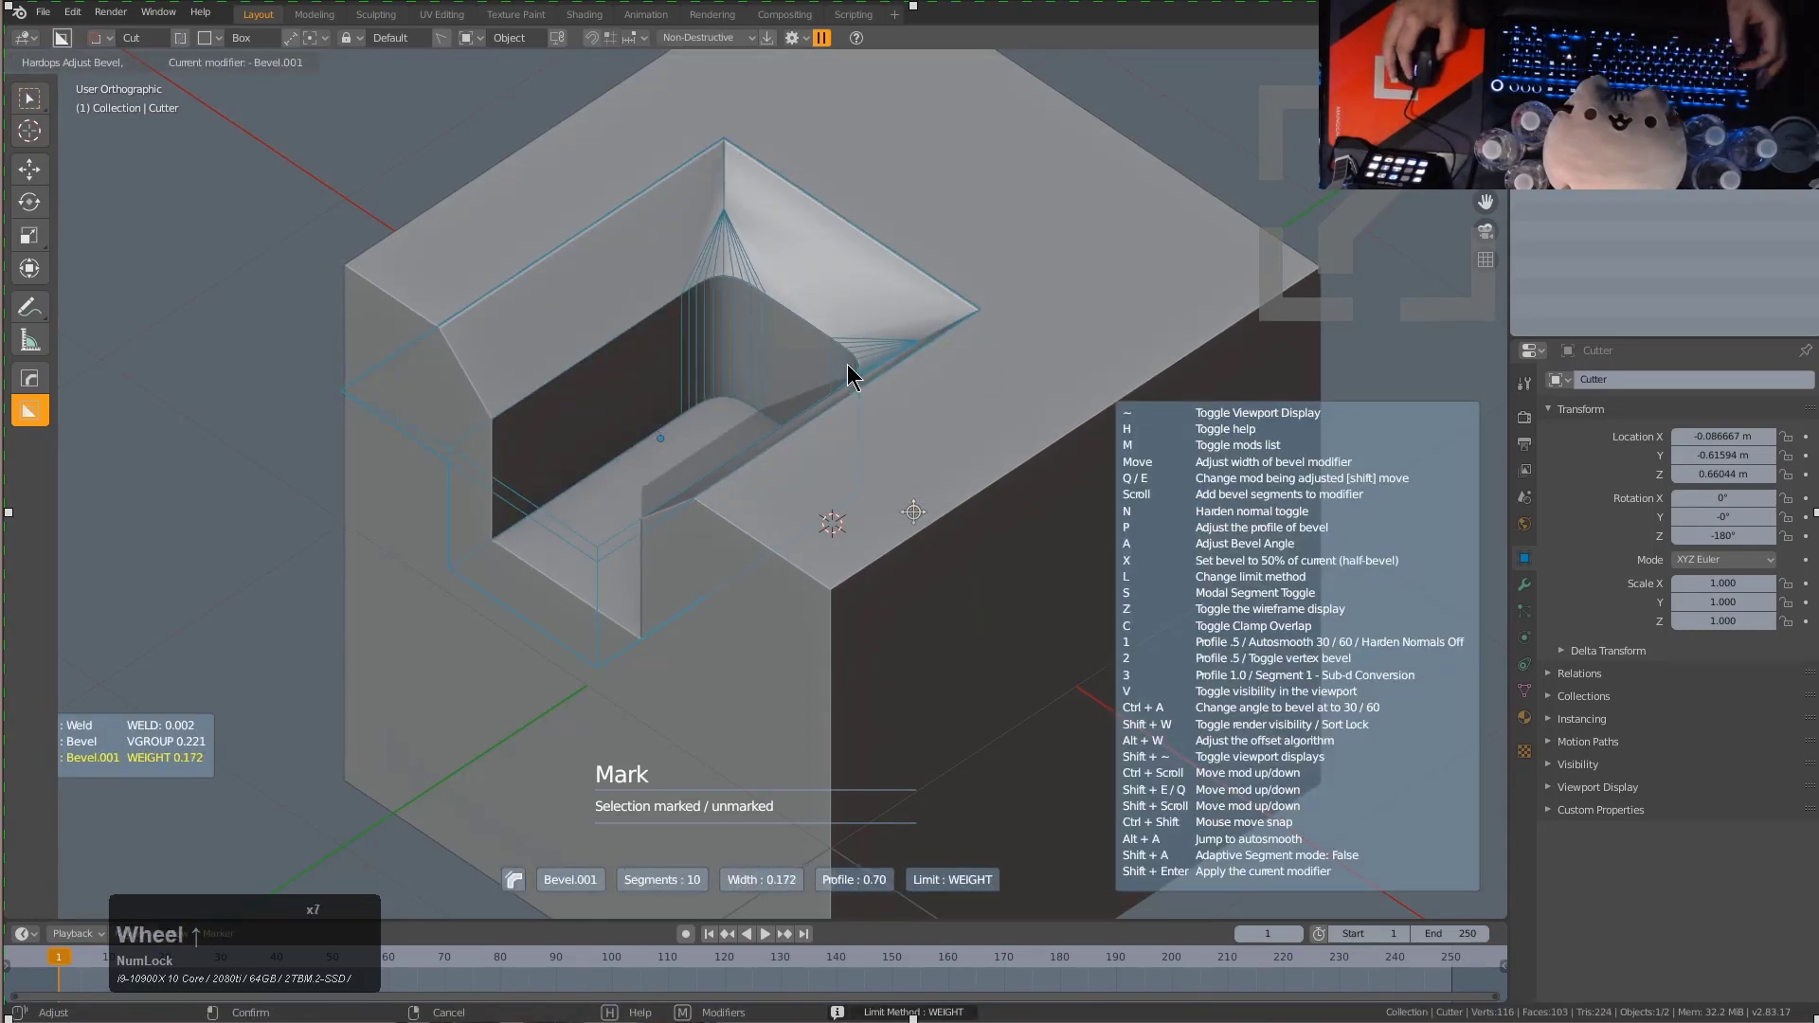
ctrl+scroll(880, 375, up, 1)
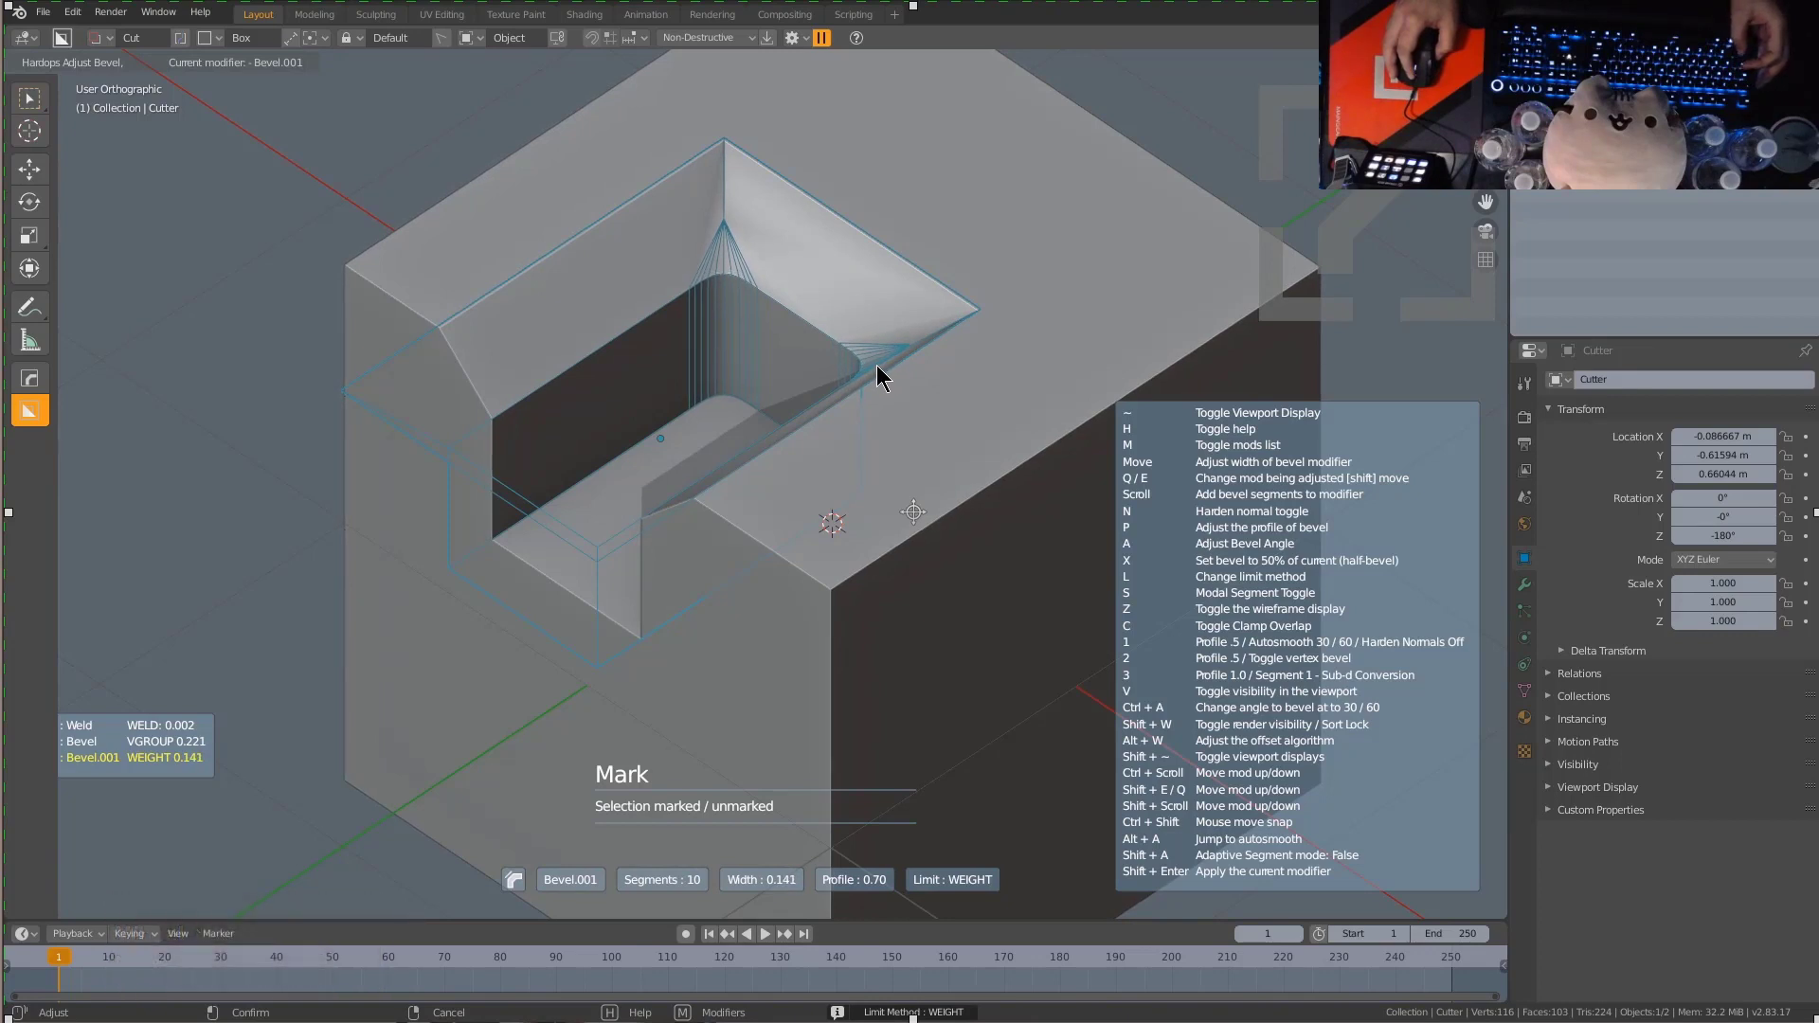
scroll(831, 366, up, 3)
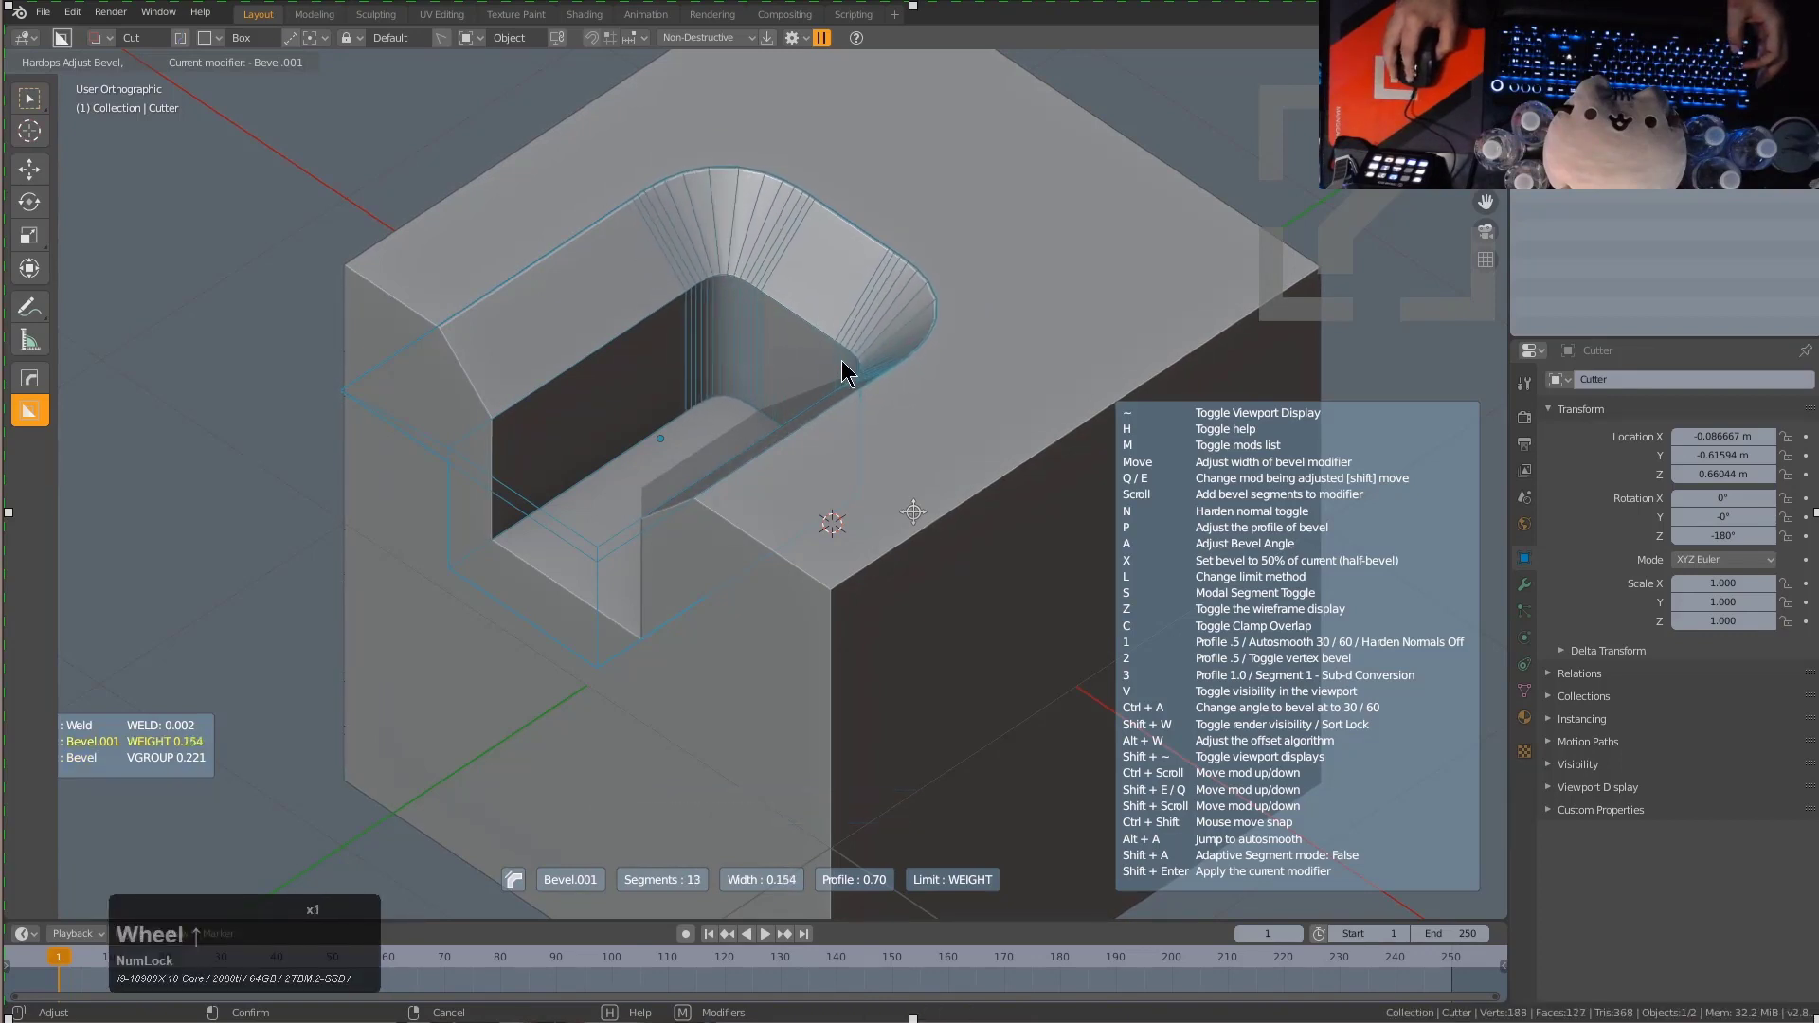
click(796, 360)
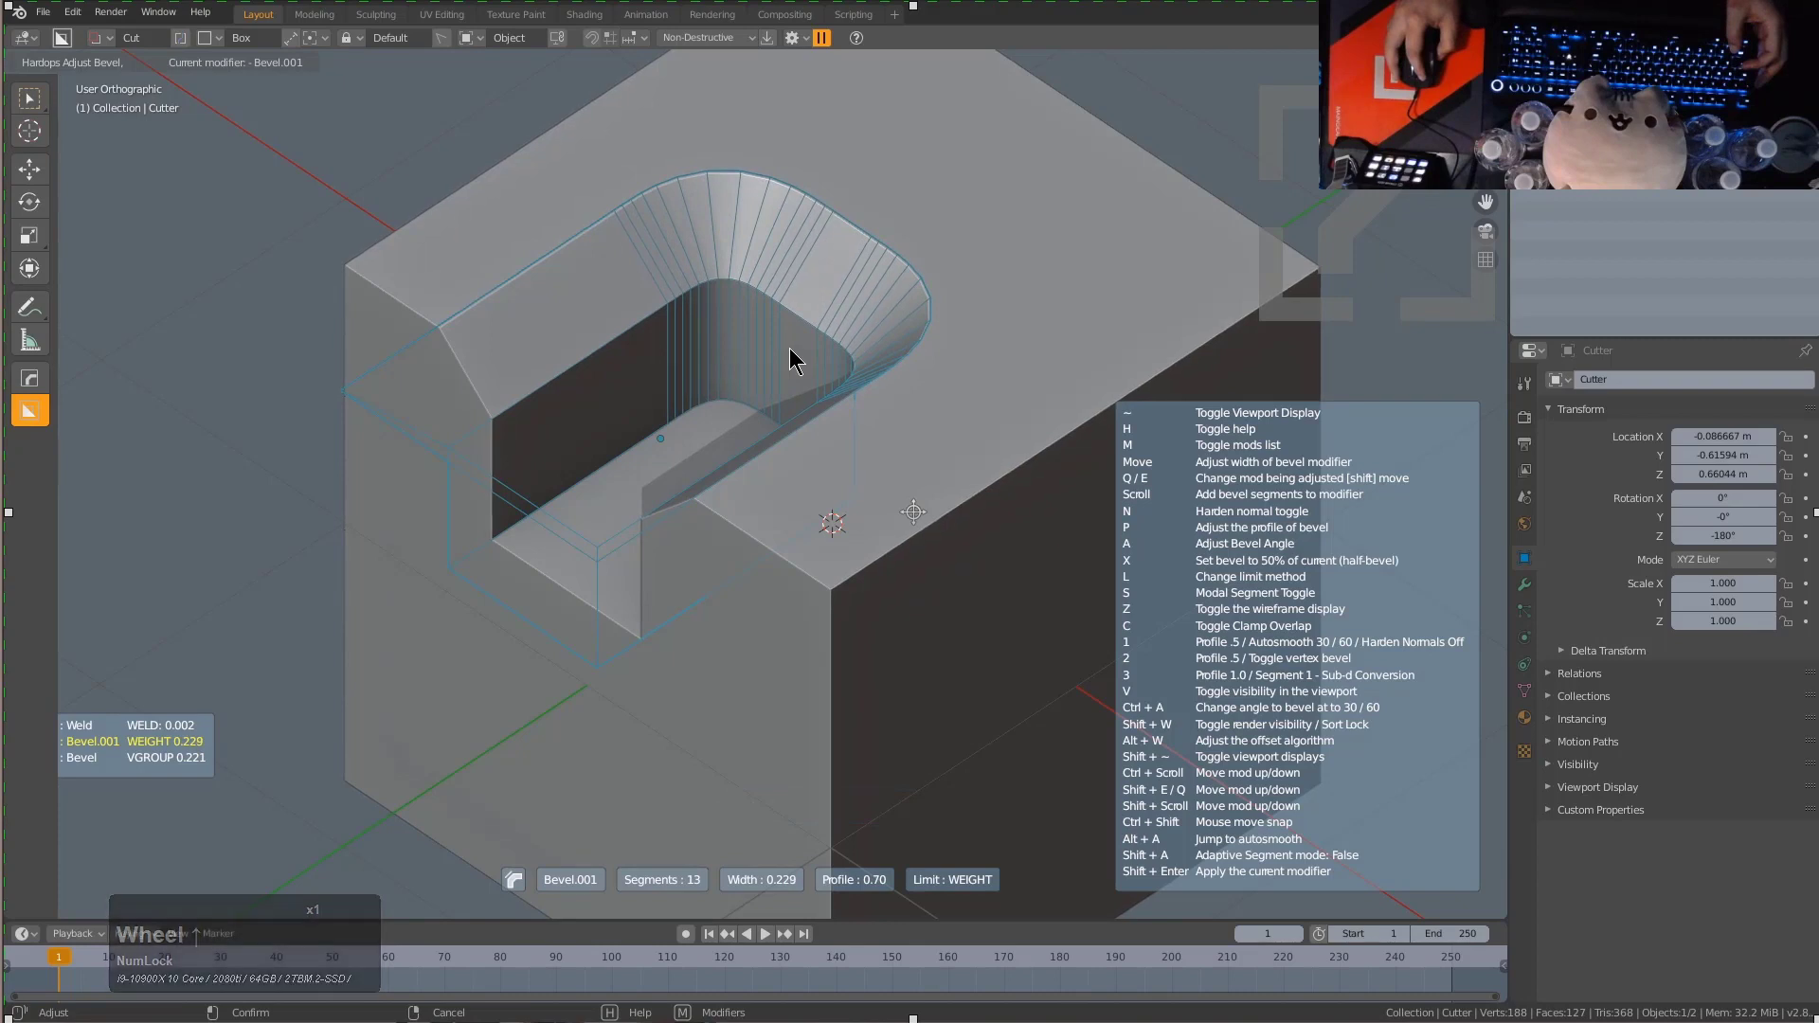
Widen the cutter's vertex-group bevel to about 0.273.
key(q)
click(879, 361)
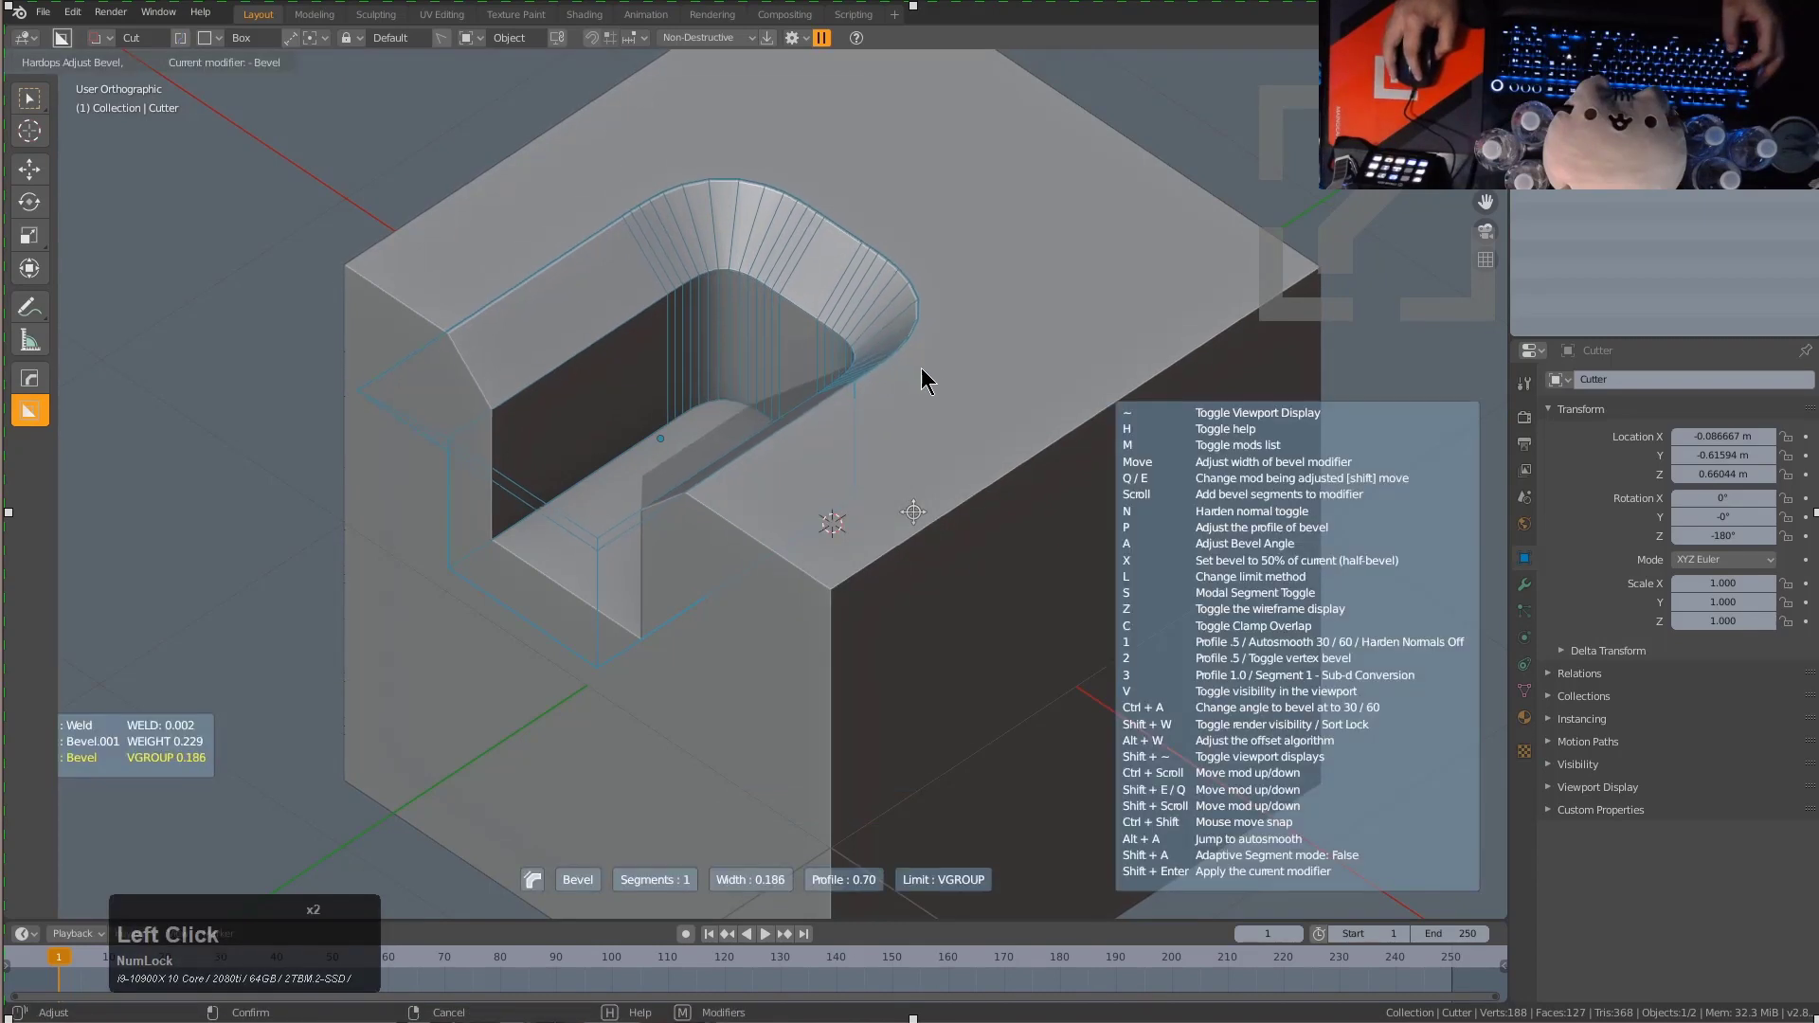
click(840, 349)
Add a 30° angle bevel to the cutter with 7 segments and a width of about 0.068.
middle_drag(840, 350, 870, 356)
key(q)
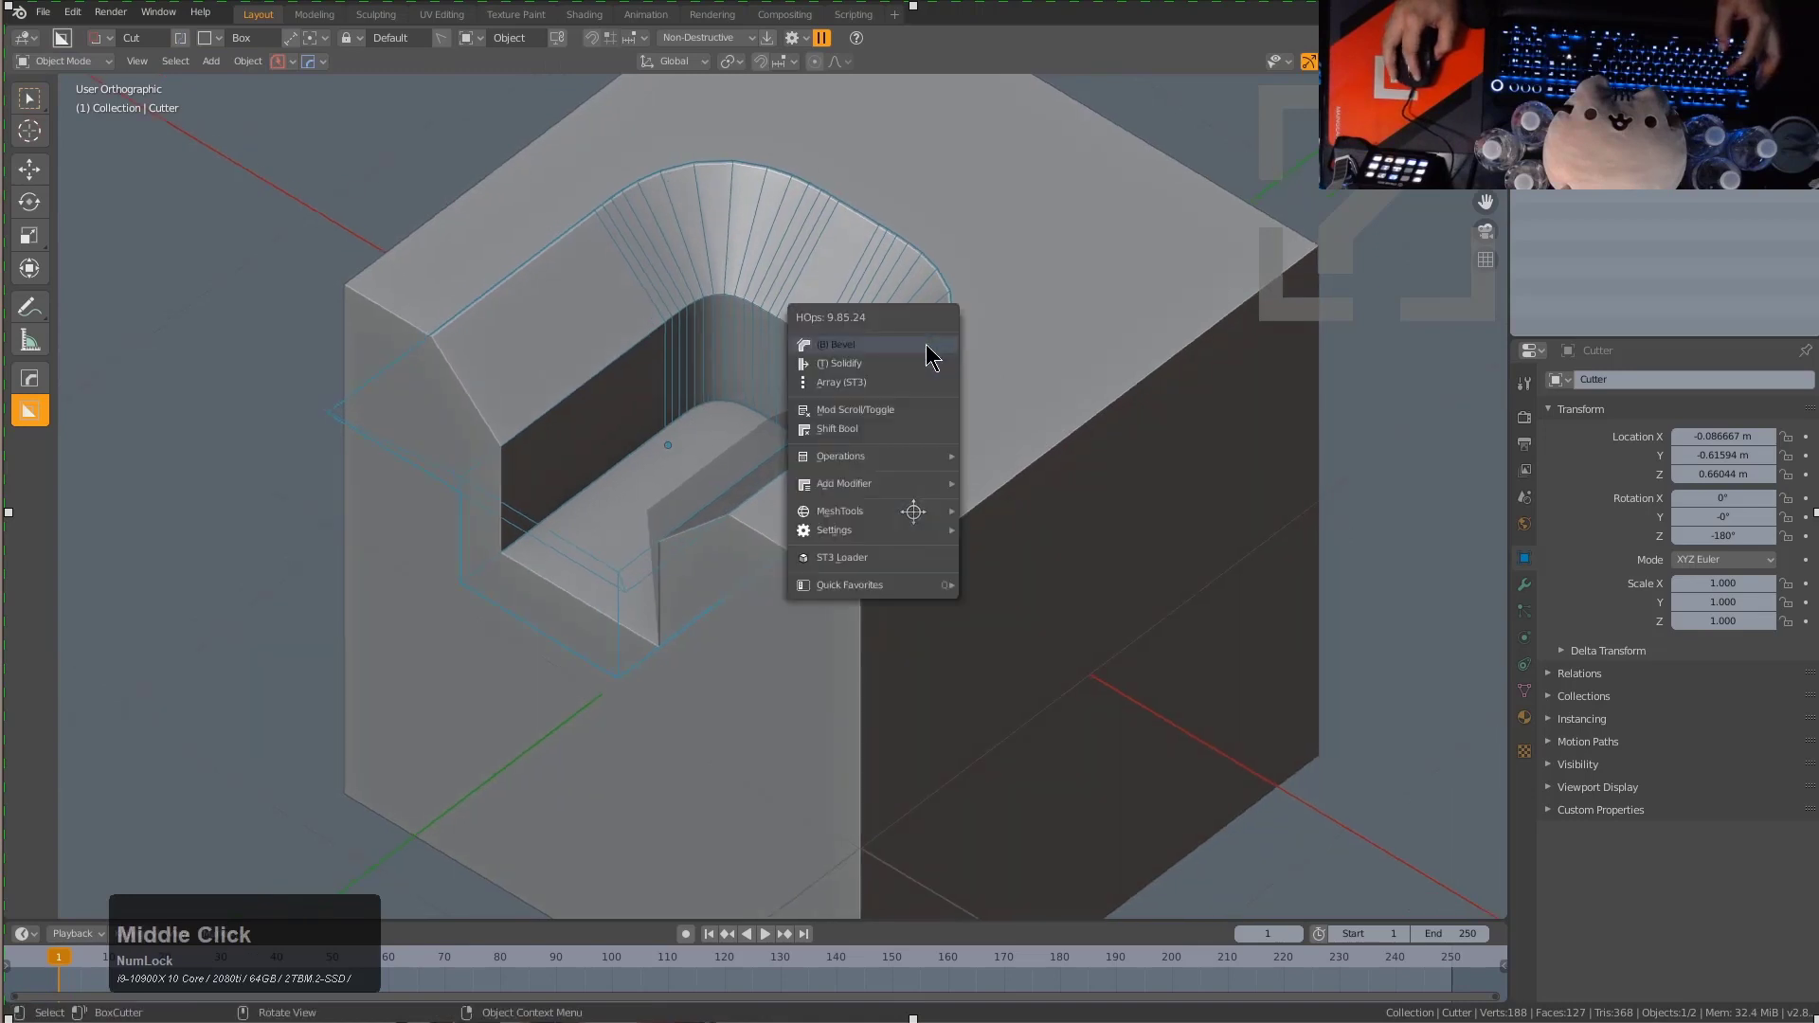
click(916, 349)
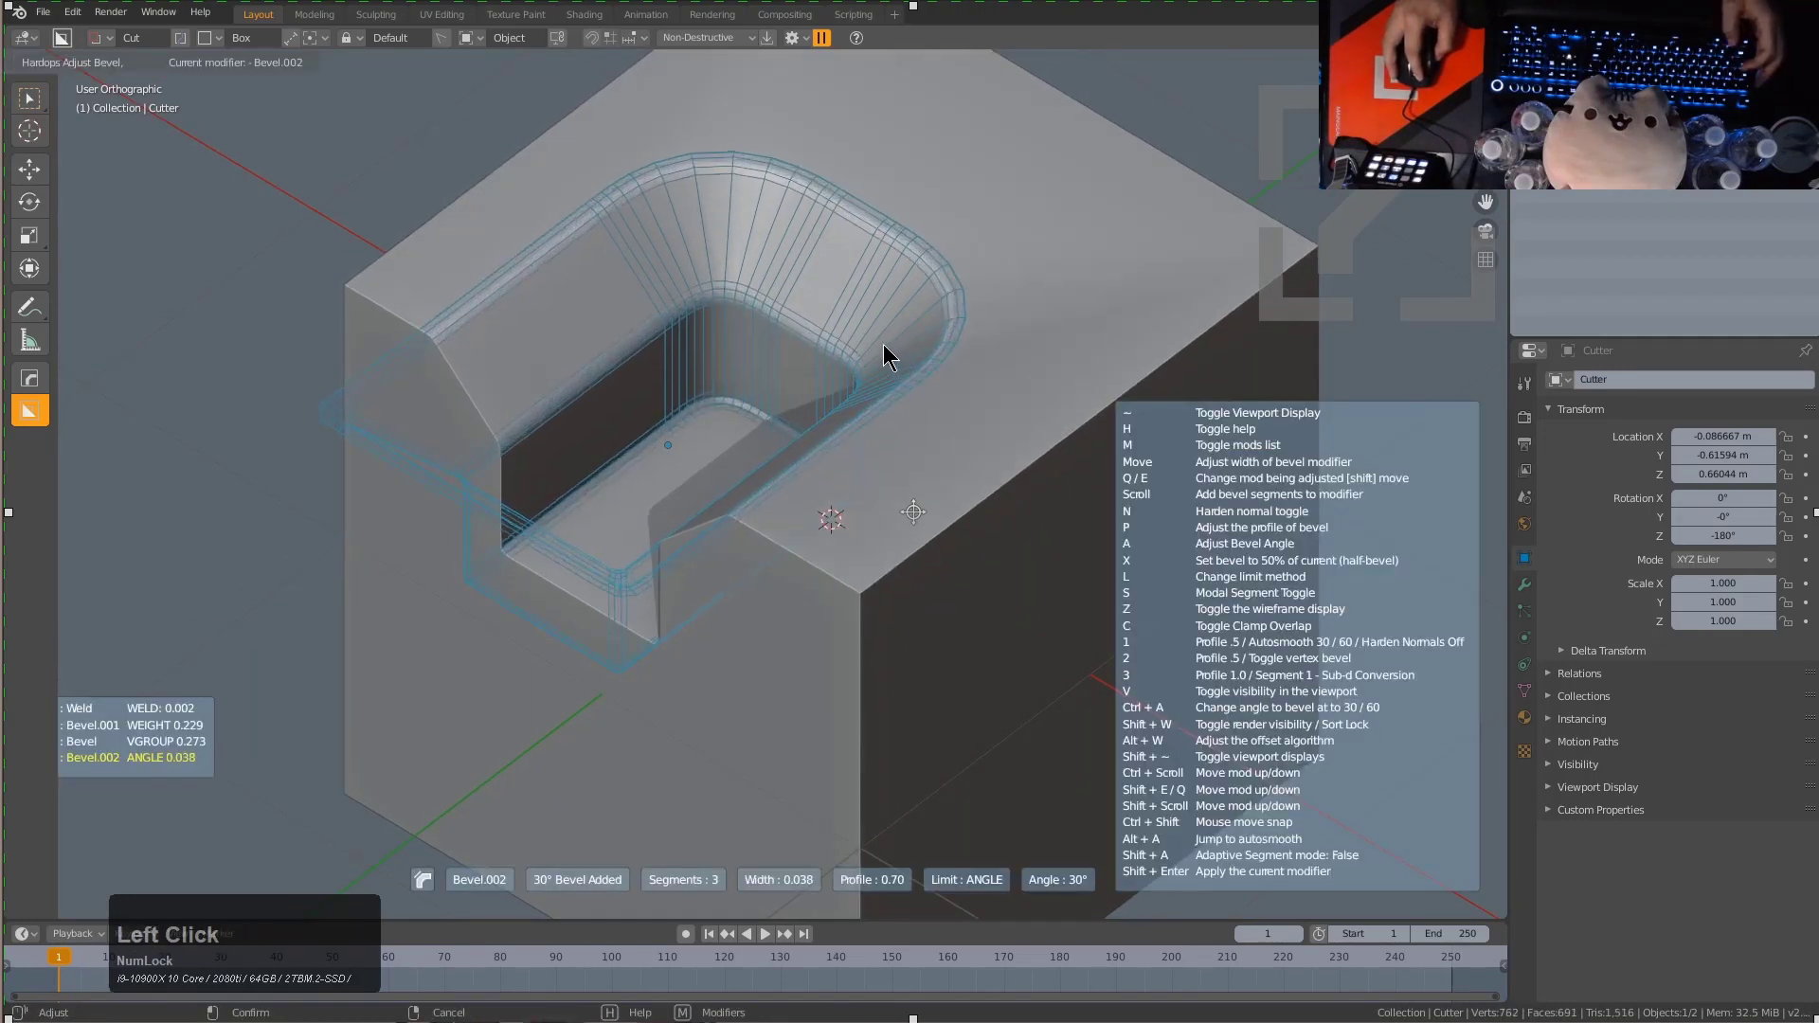
scroll(855, 351, up, 3)
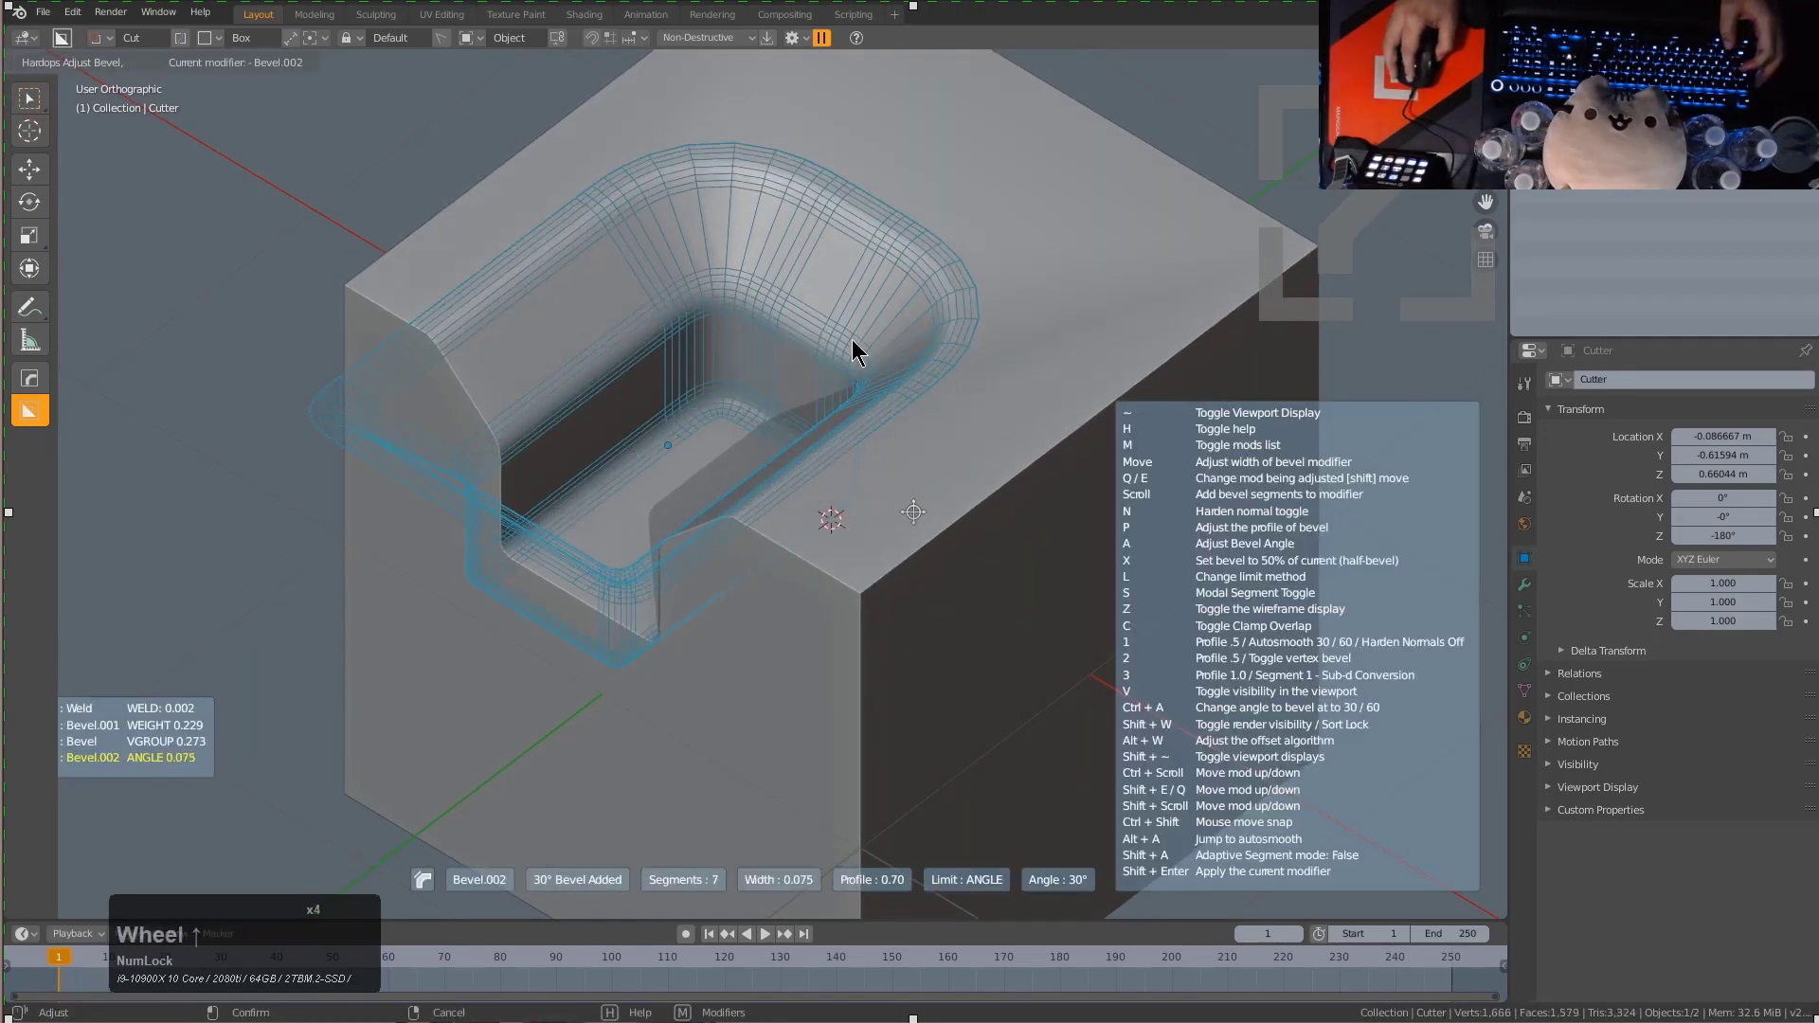
scroll(868, 339, up, 1)
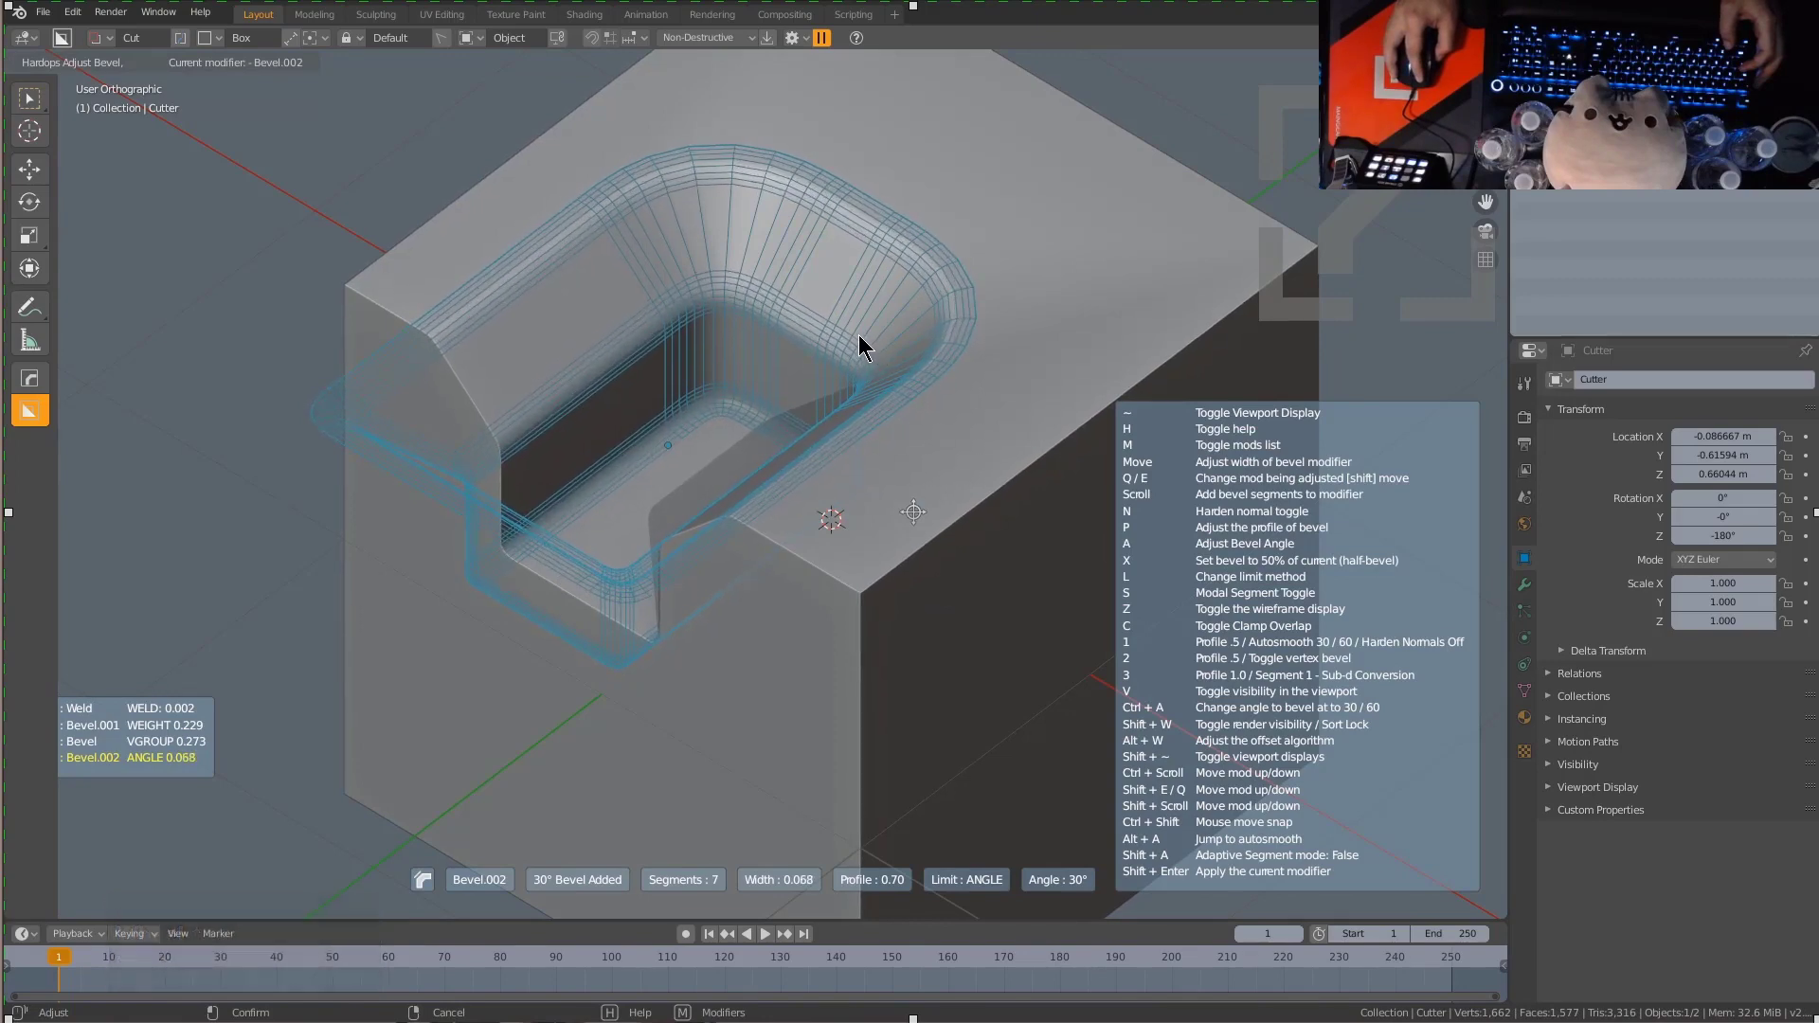
click(859, 333)
Select the cube and add a Weighted Normal modifier with Keep Sharp to it.
middle_drag(961, 343, 993, 378)
scroll(957, 343, down, 1)
click(982, 388)
key(q)
click(1007, 376)
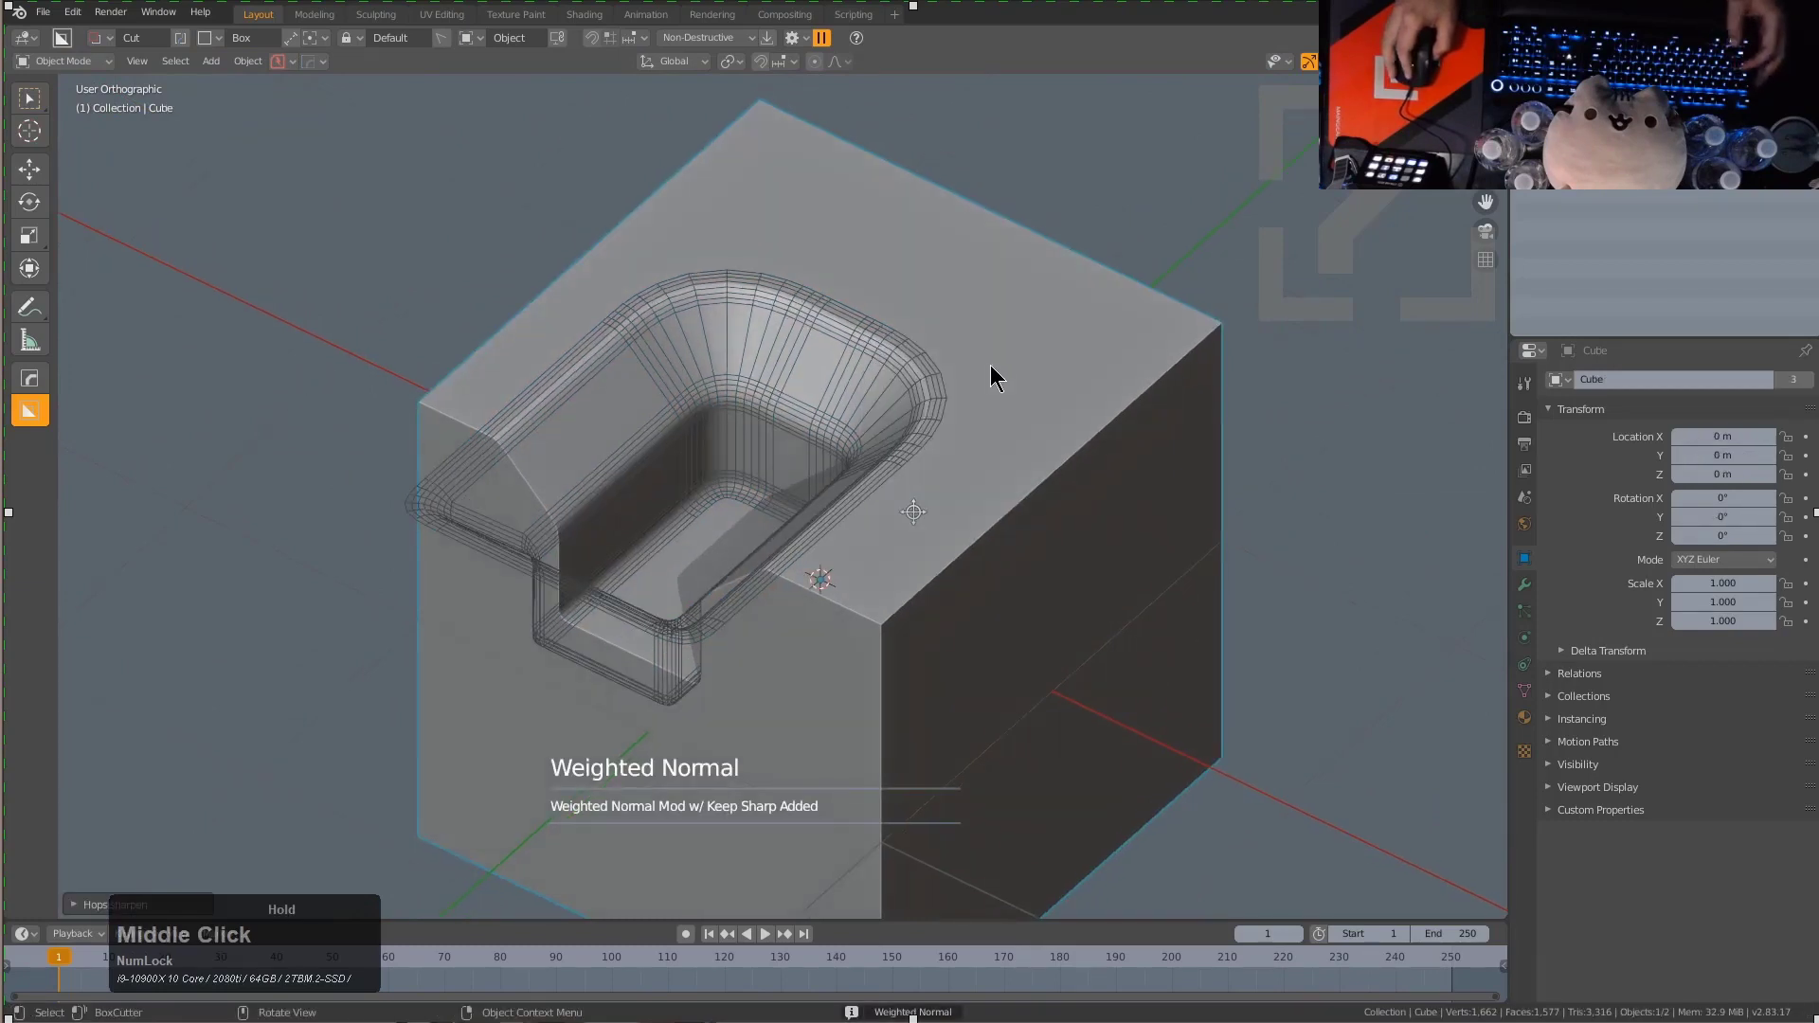
Select the cutter, activate the HardOps tool and adjust the width of its weight bevel (Bevel.001) directly in the viewport.
click(913, 370)
scroll(919, 360, up, 2)
scroll(876, 282, down, 2)
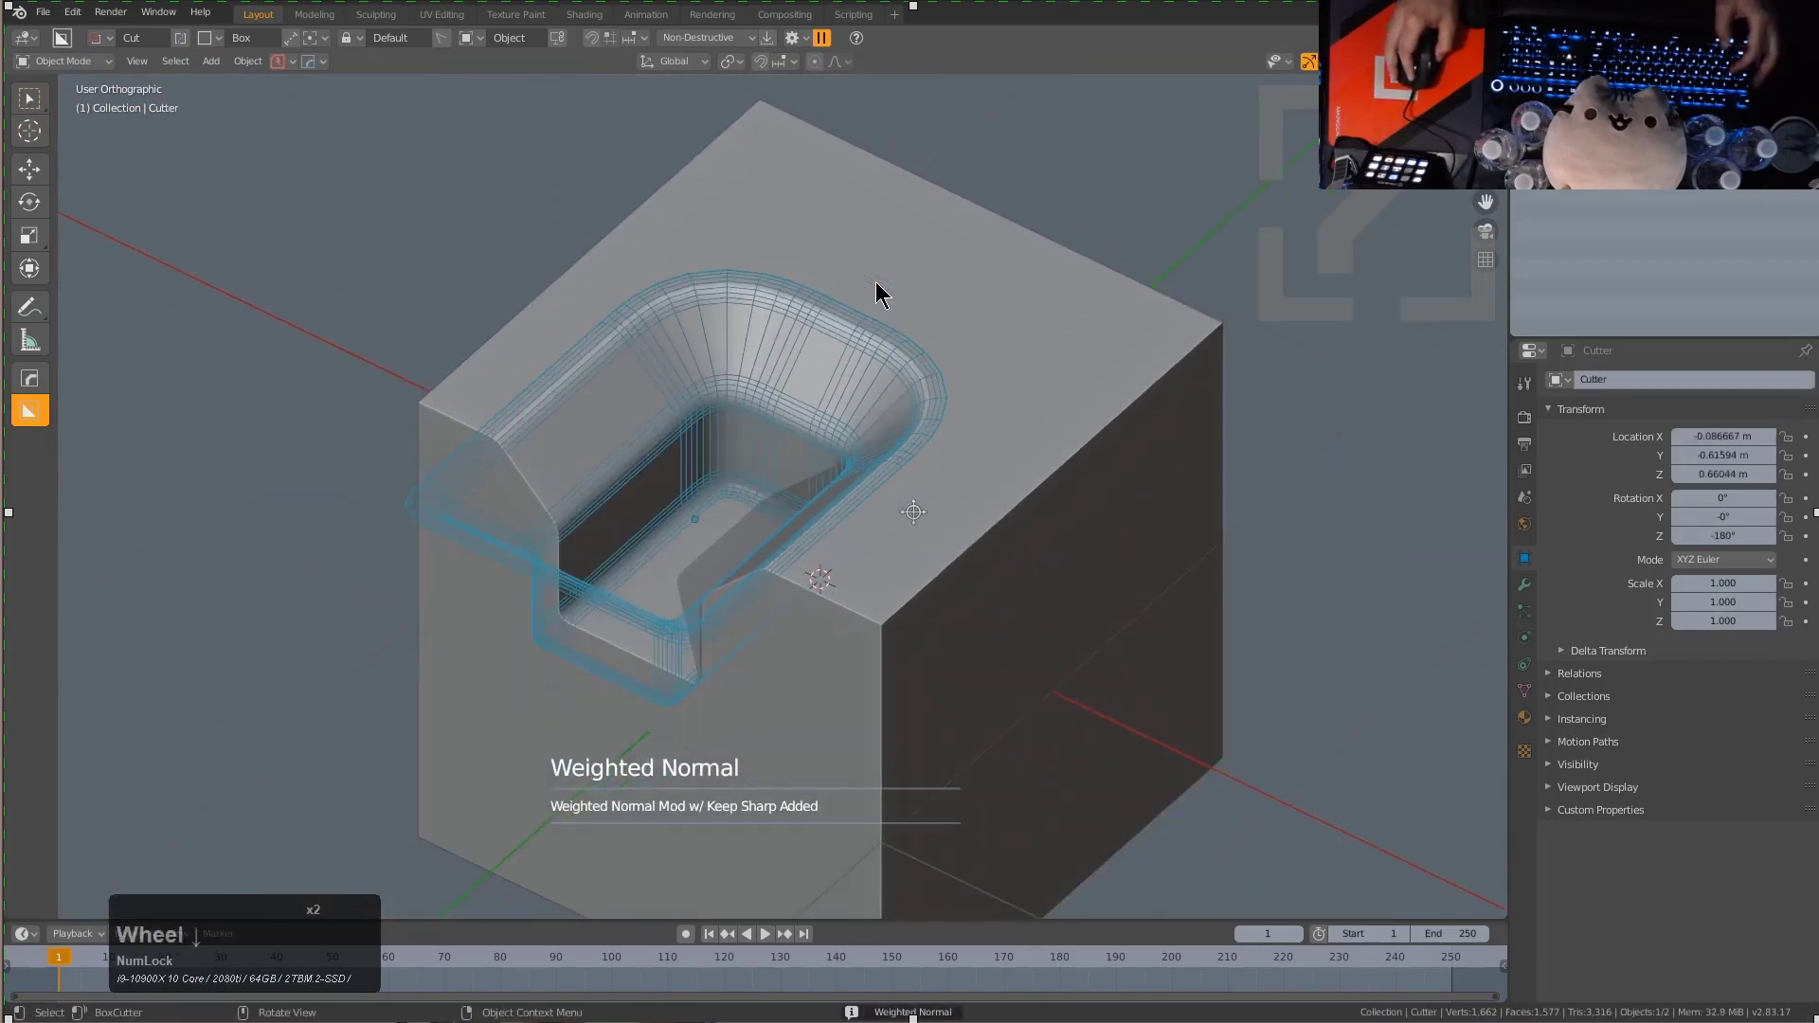
key(alt+w)
middle_drag(862, 269, 867, 288)
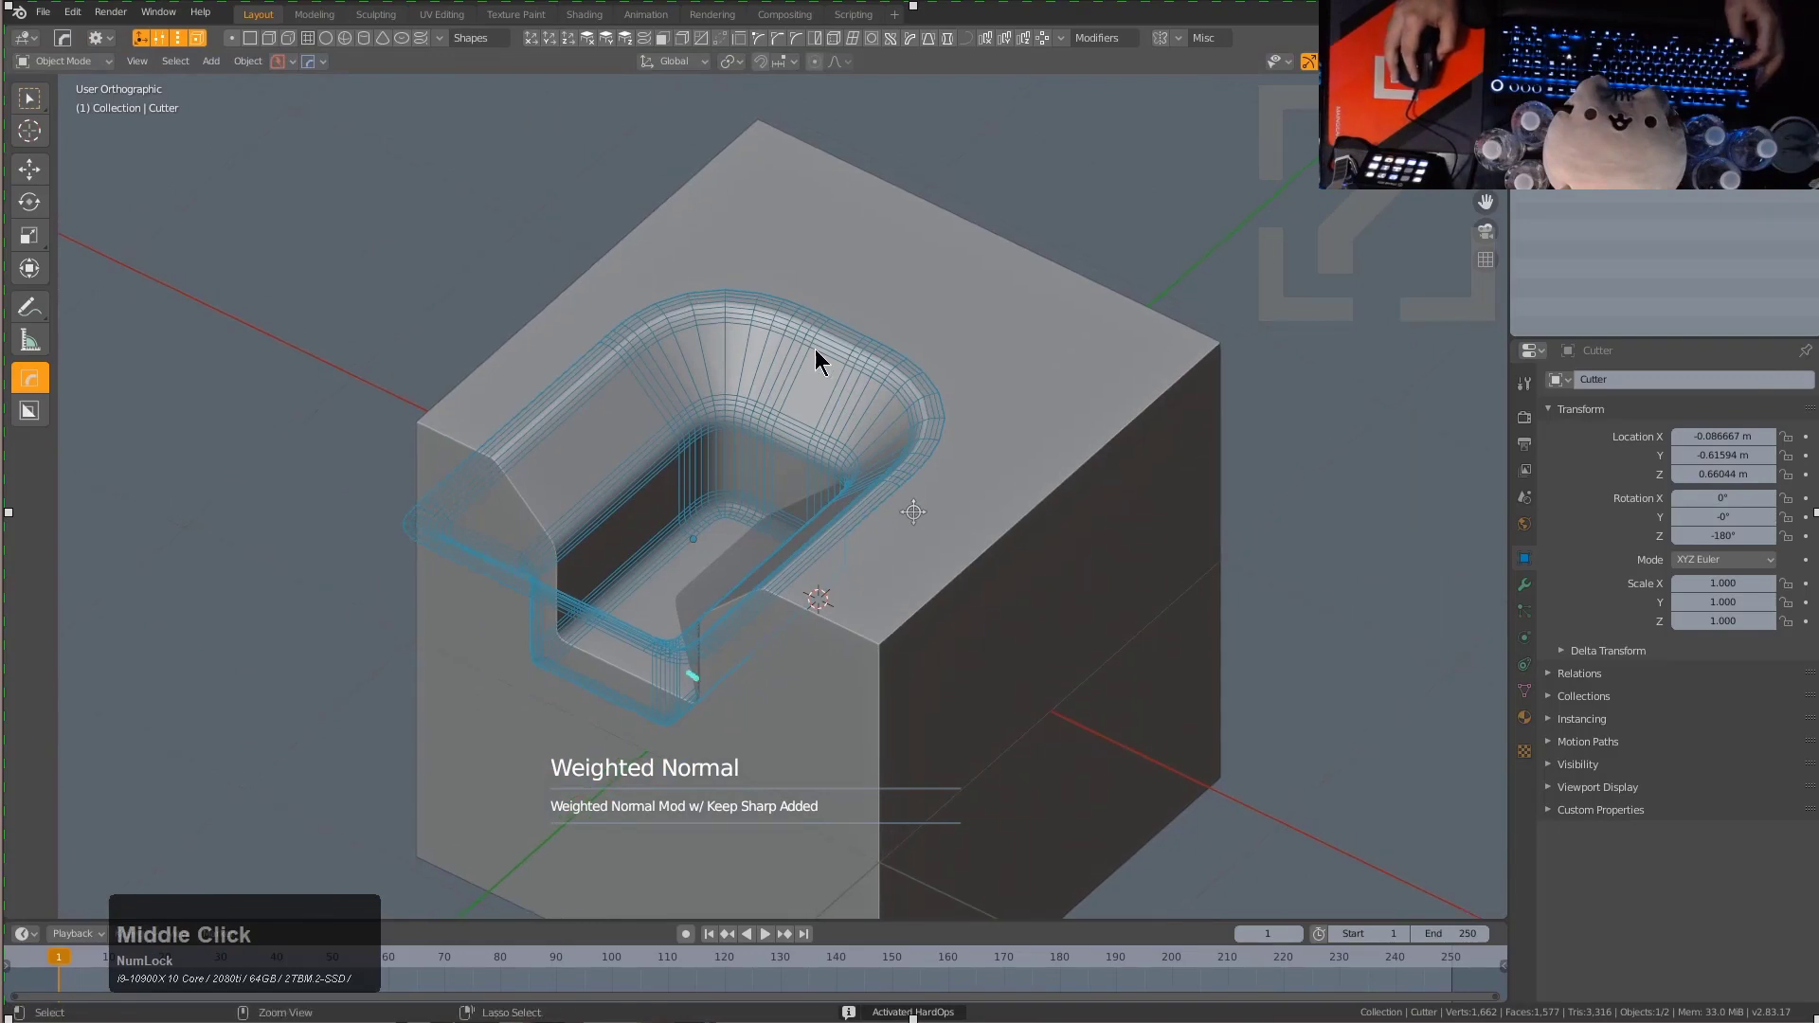
middle_drag(821, 358, 869, 441)
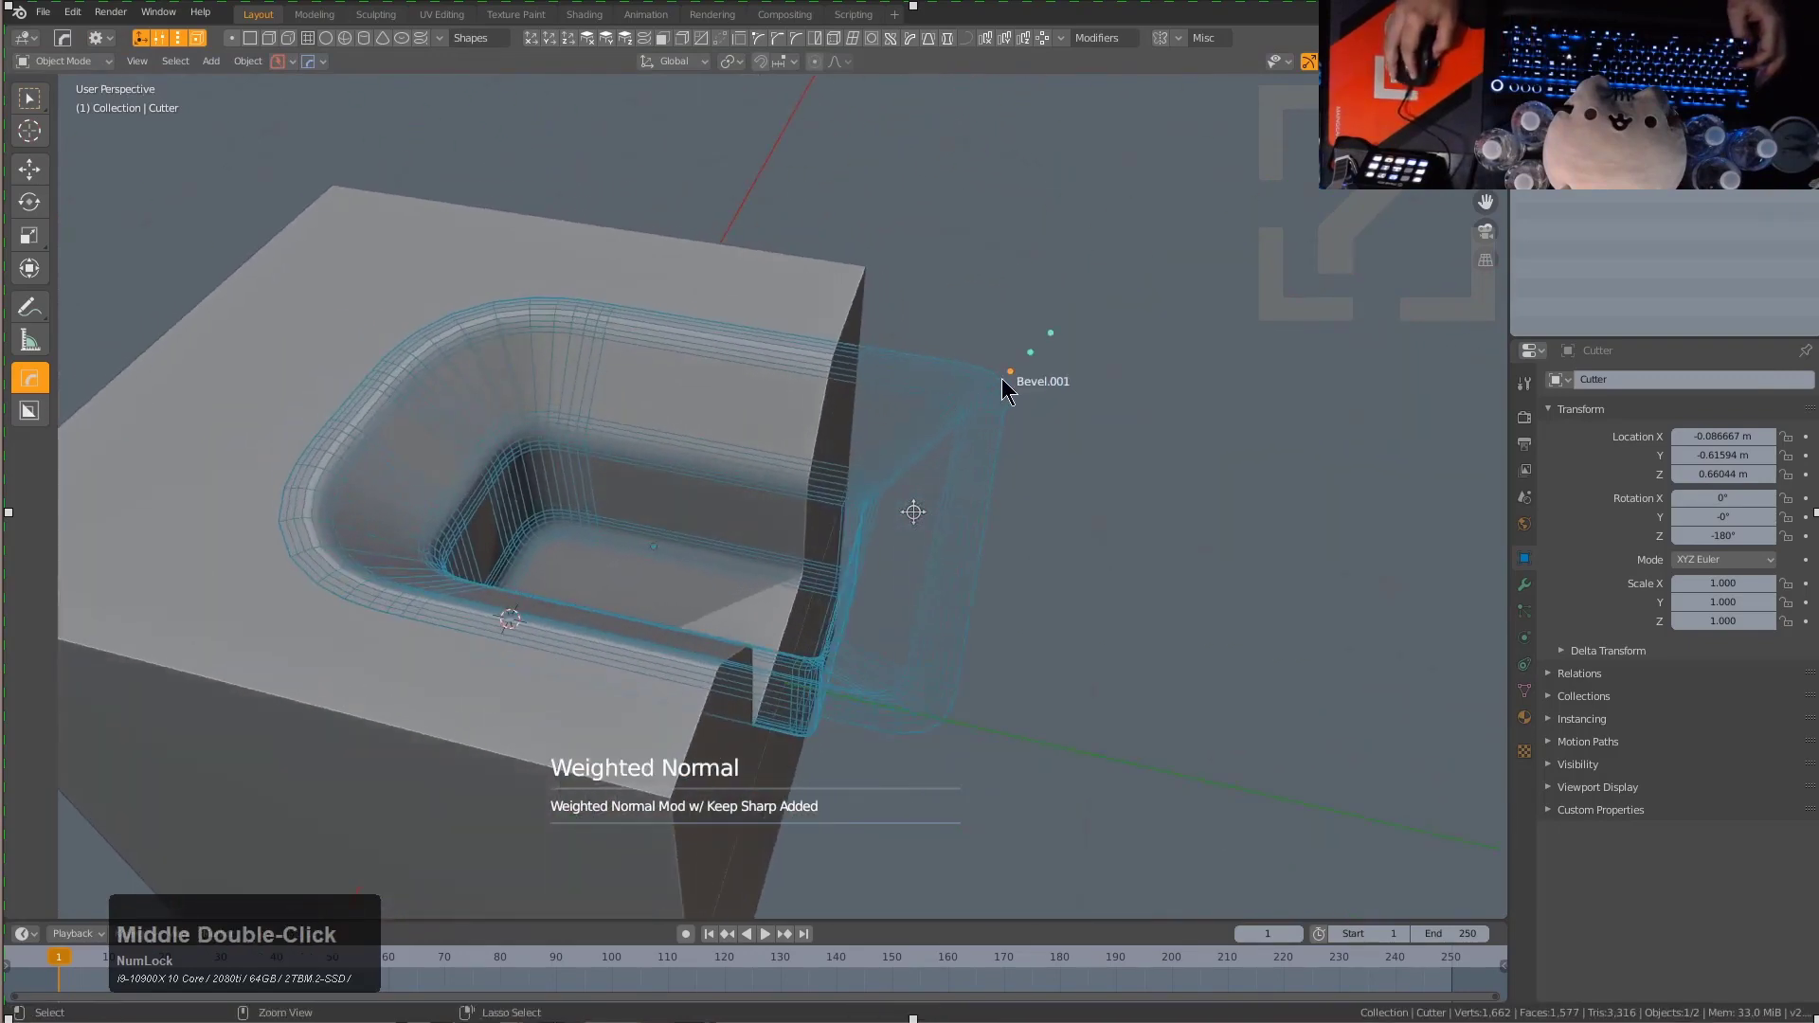
drag(1008, 375, 1027, 328)
Select the cube and add a 30° angle bevel with 3 segments, width about 0.018, profile 0.50 and 60° autosmooth.
middle_drag(771, 443, 674, 322)
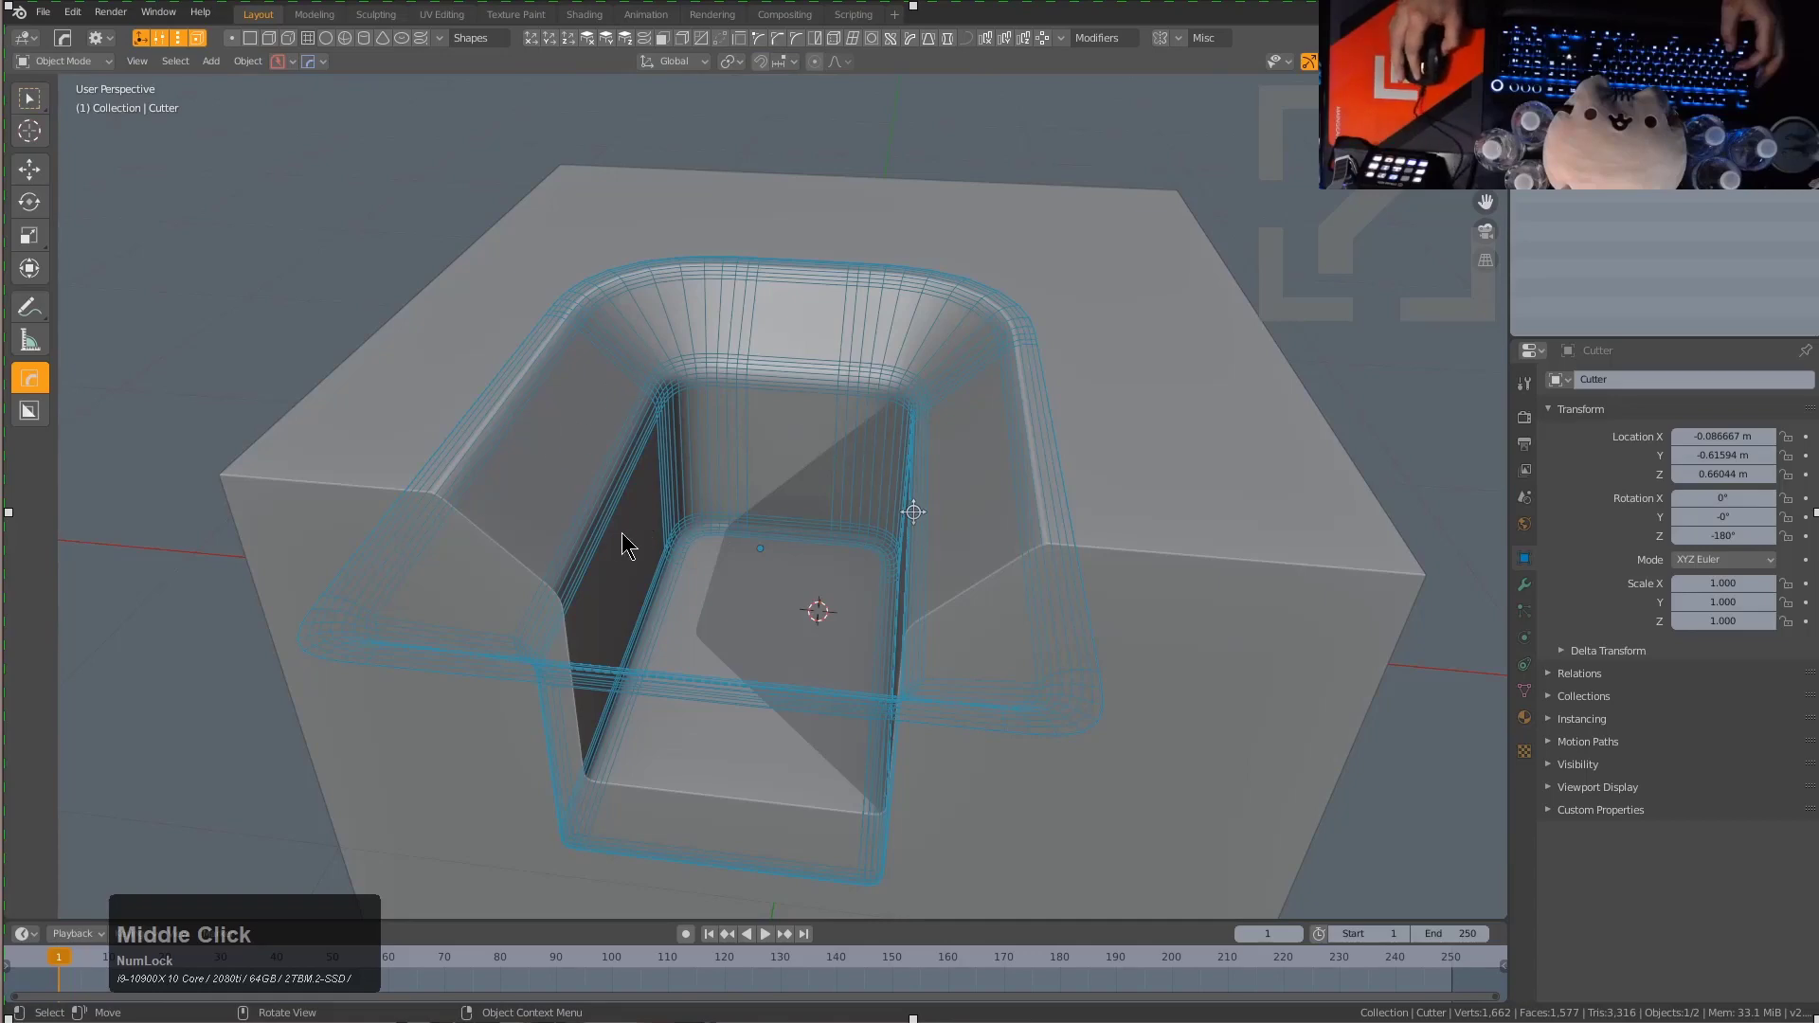
middle_drag(622, 536, 512, 417)
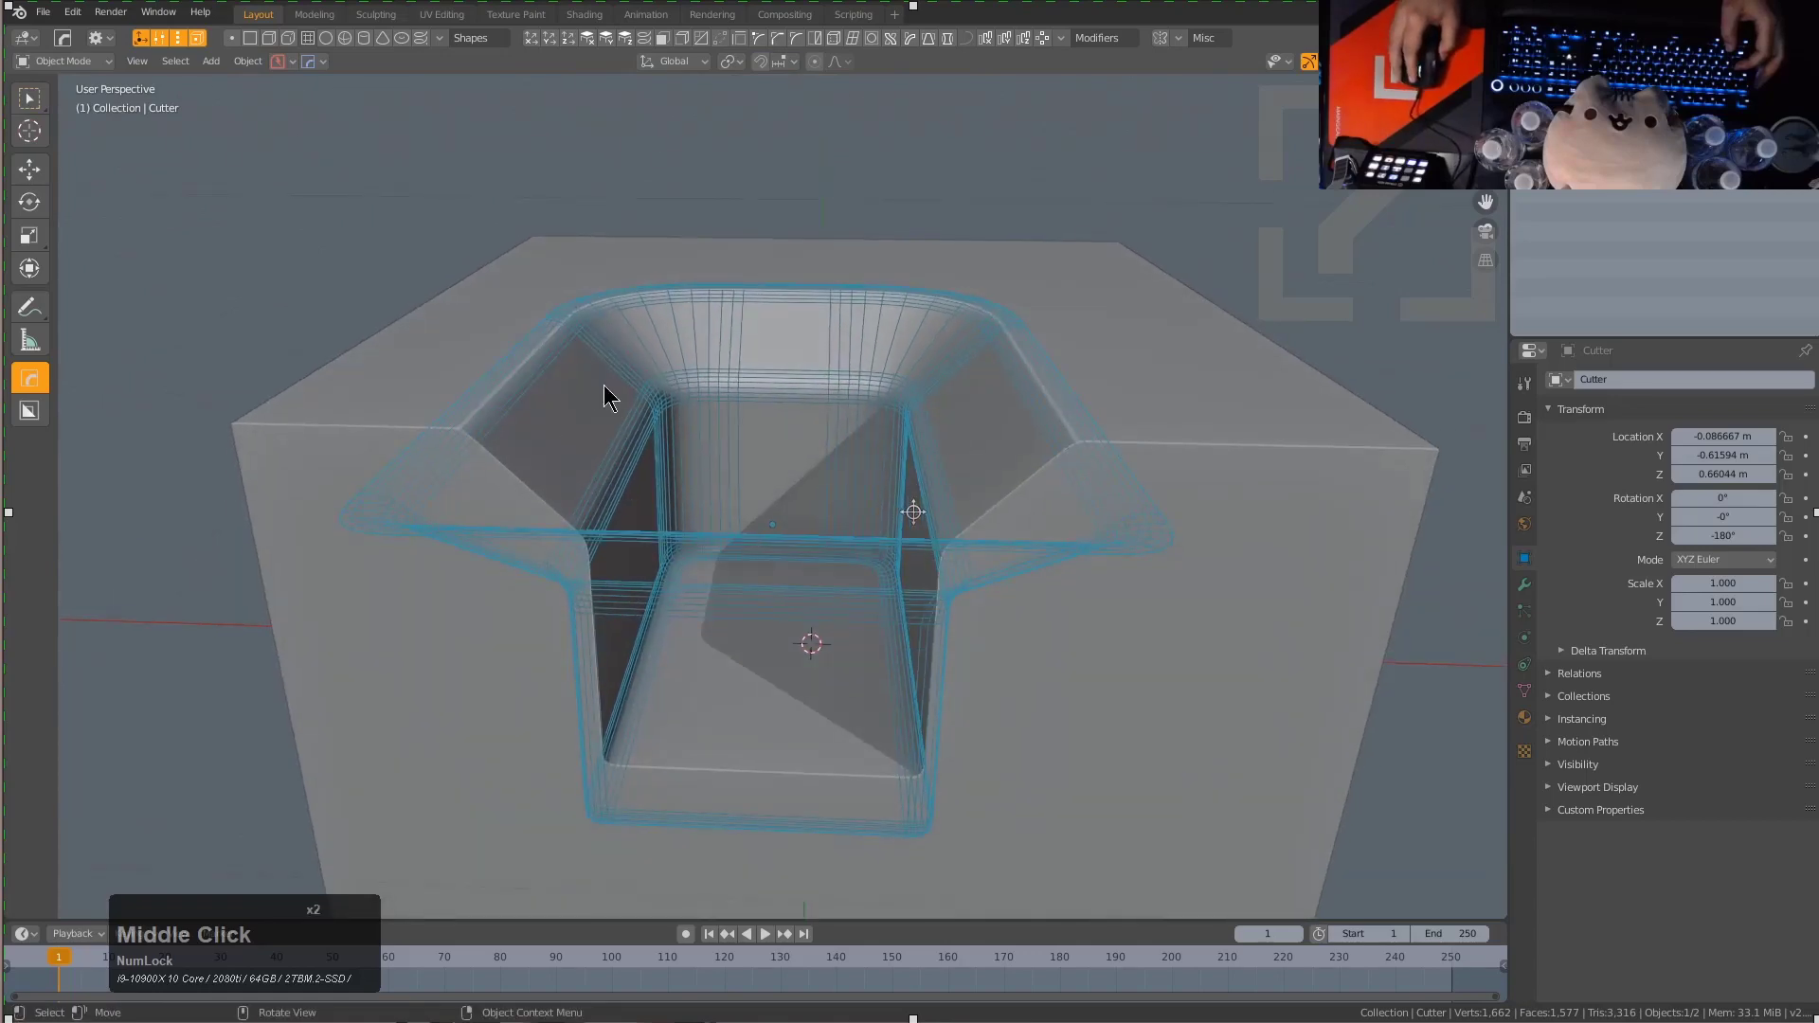
middle_drag(604, 385, 901, 426)
click(1036, 410)
middle_drag(1035, 410, 976, 494)
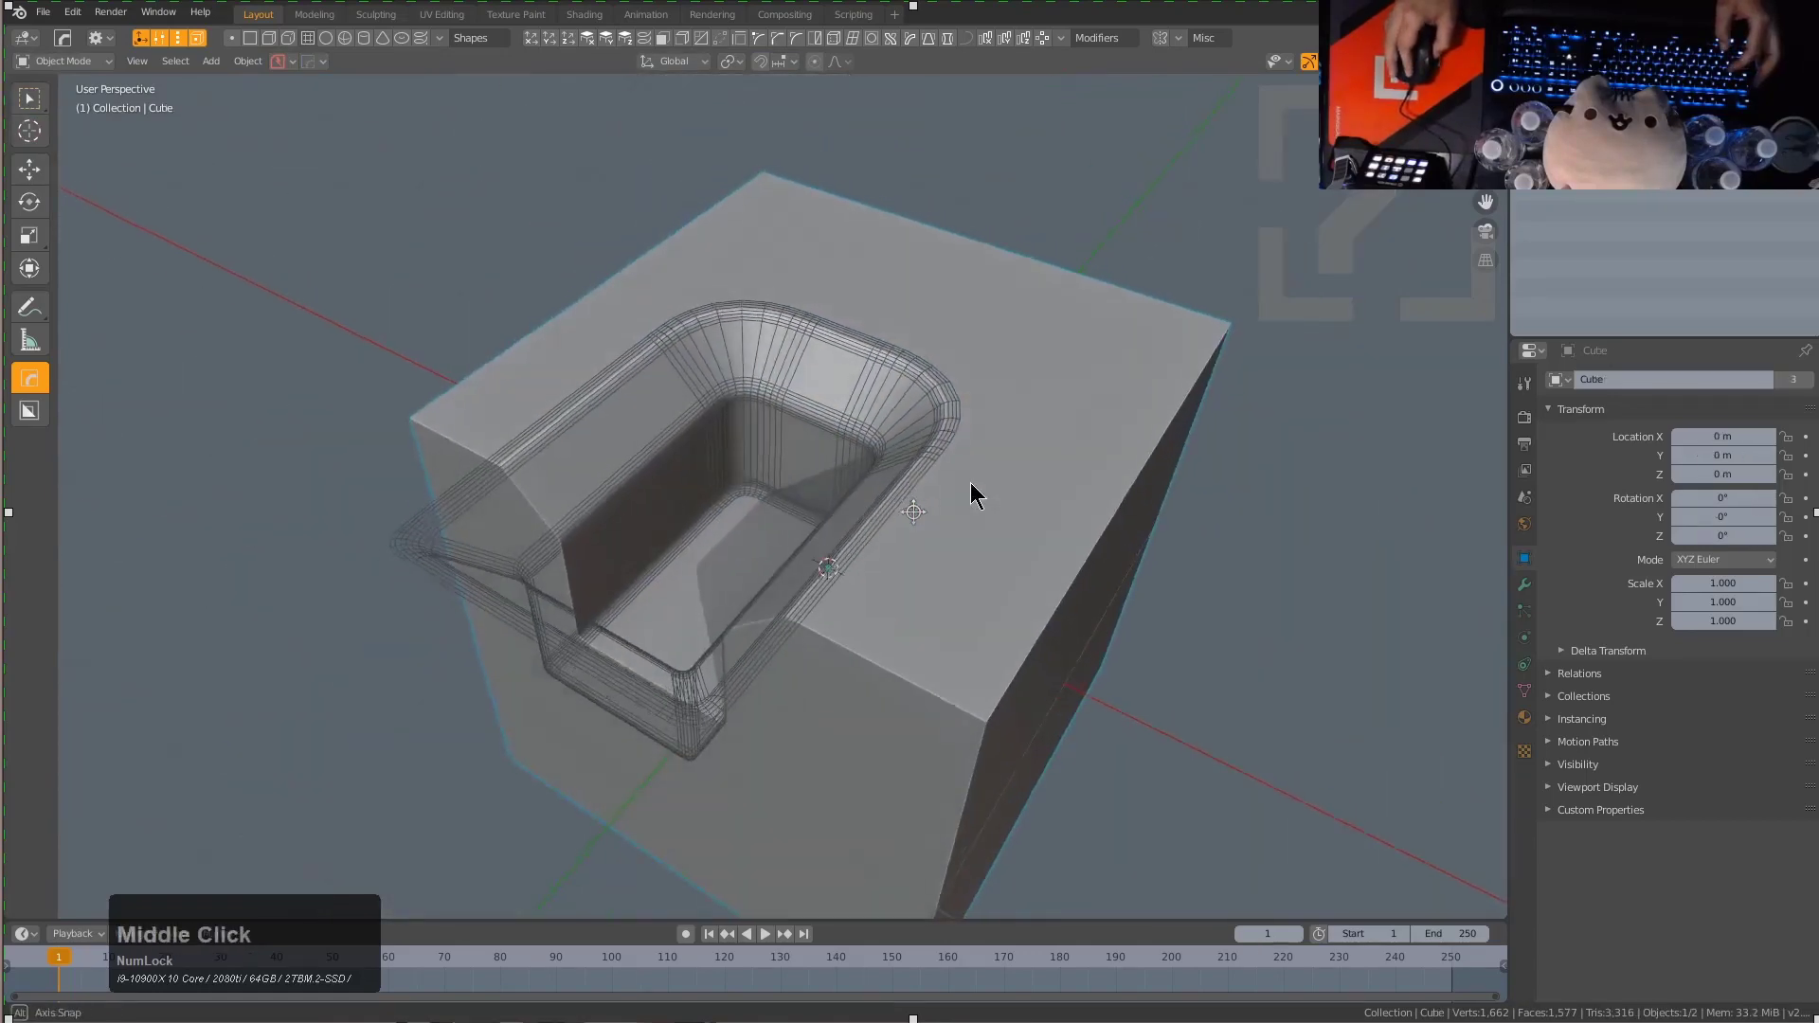
scroll(976, 494, up, 2)
key(q)
click(1008, 542)
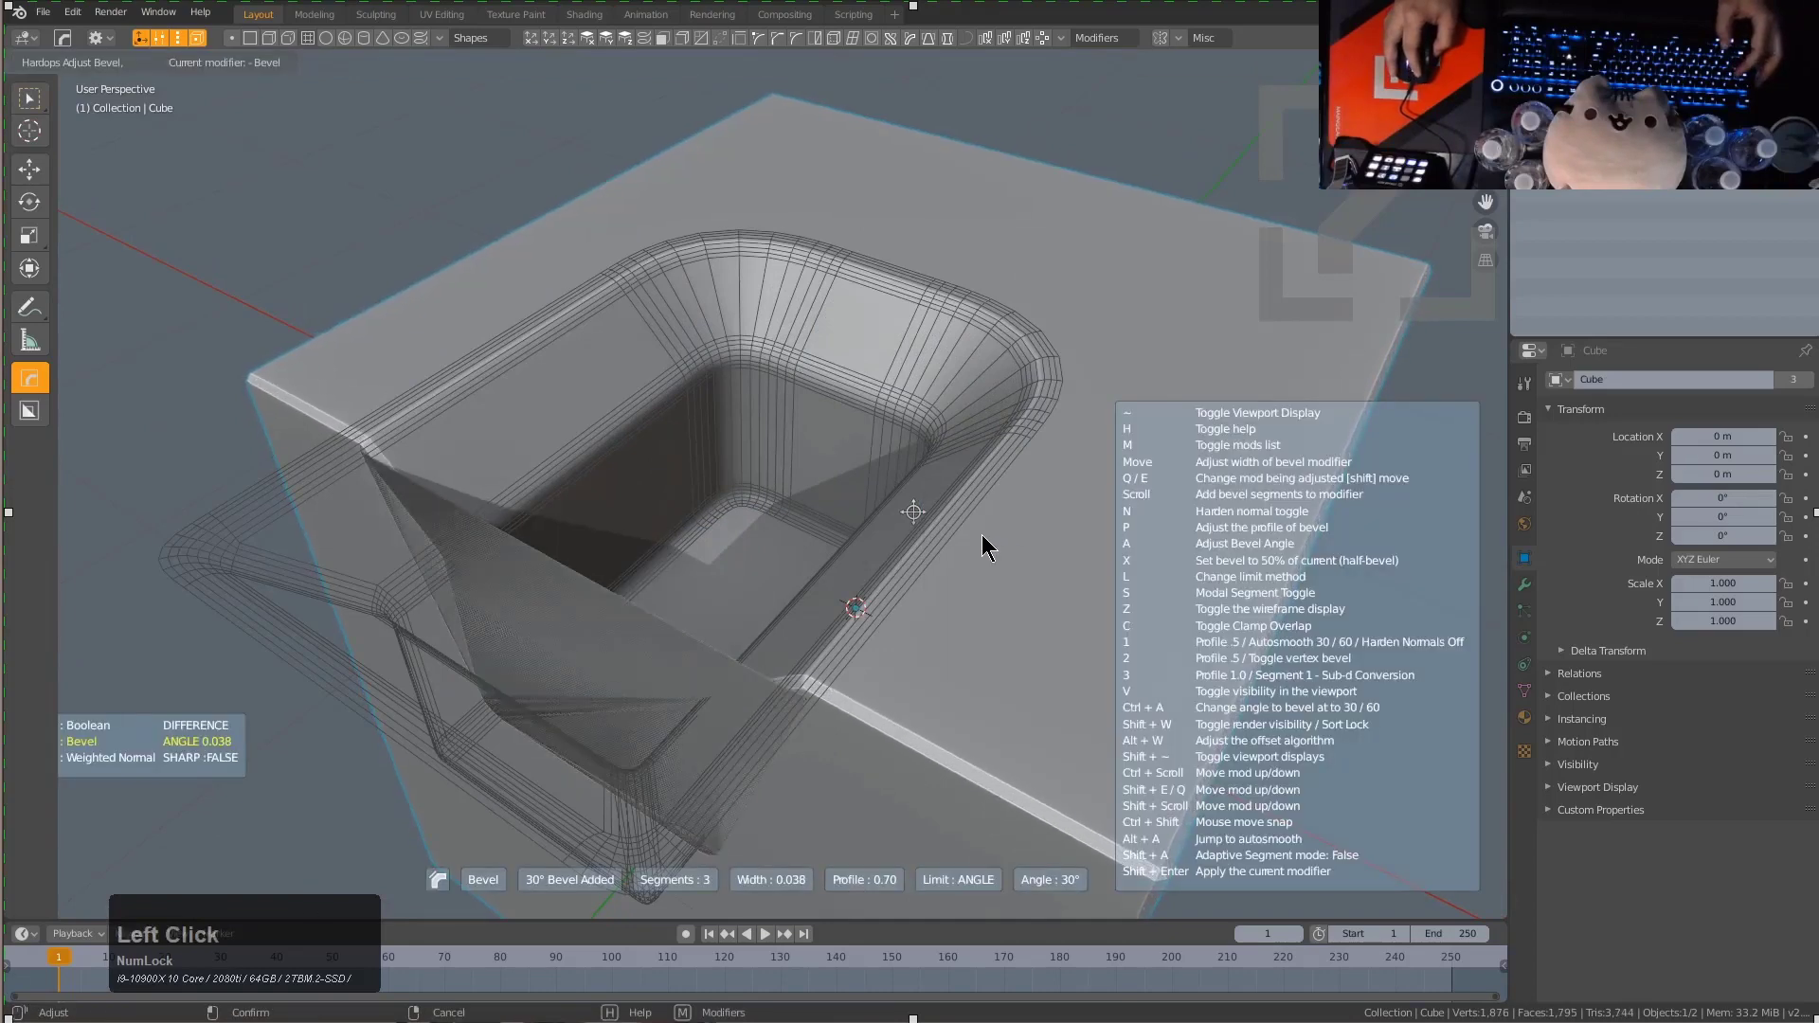
key(1)
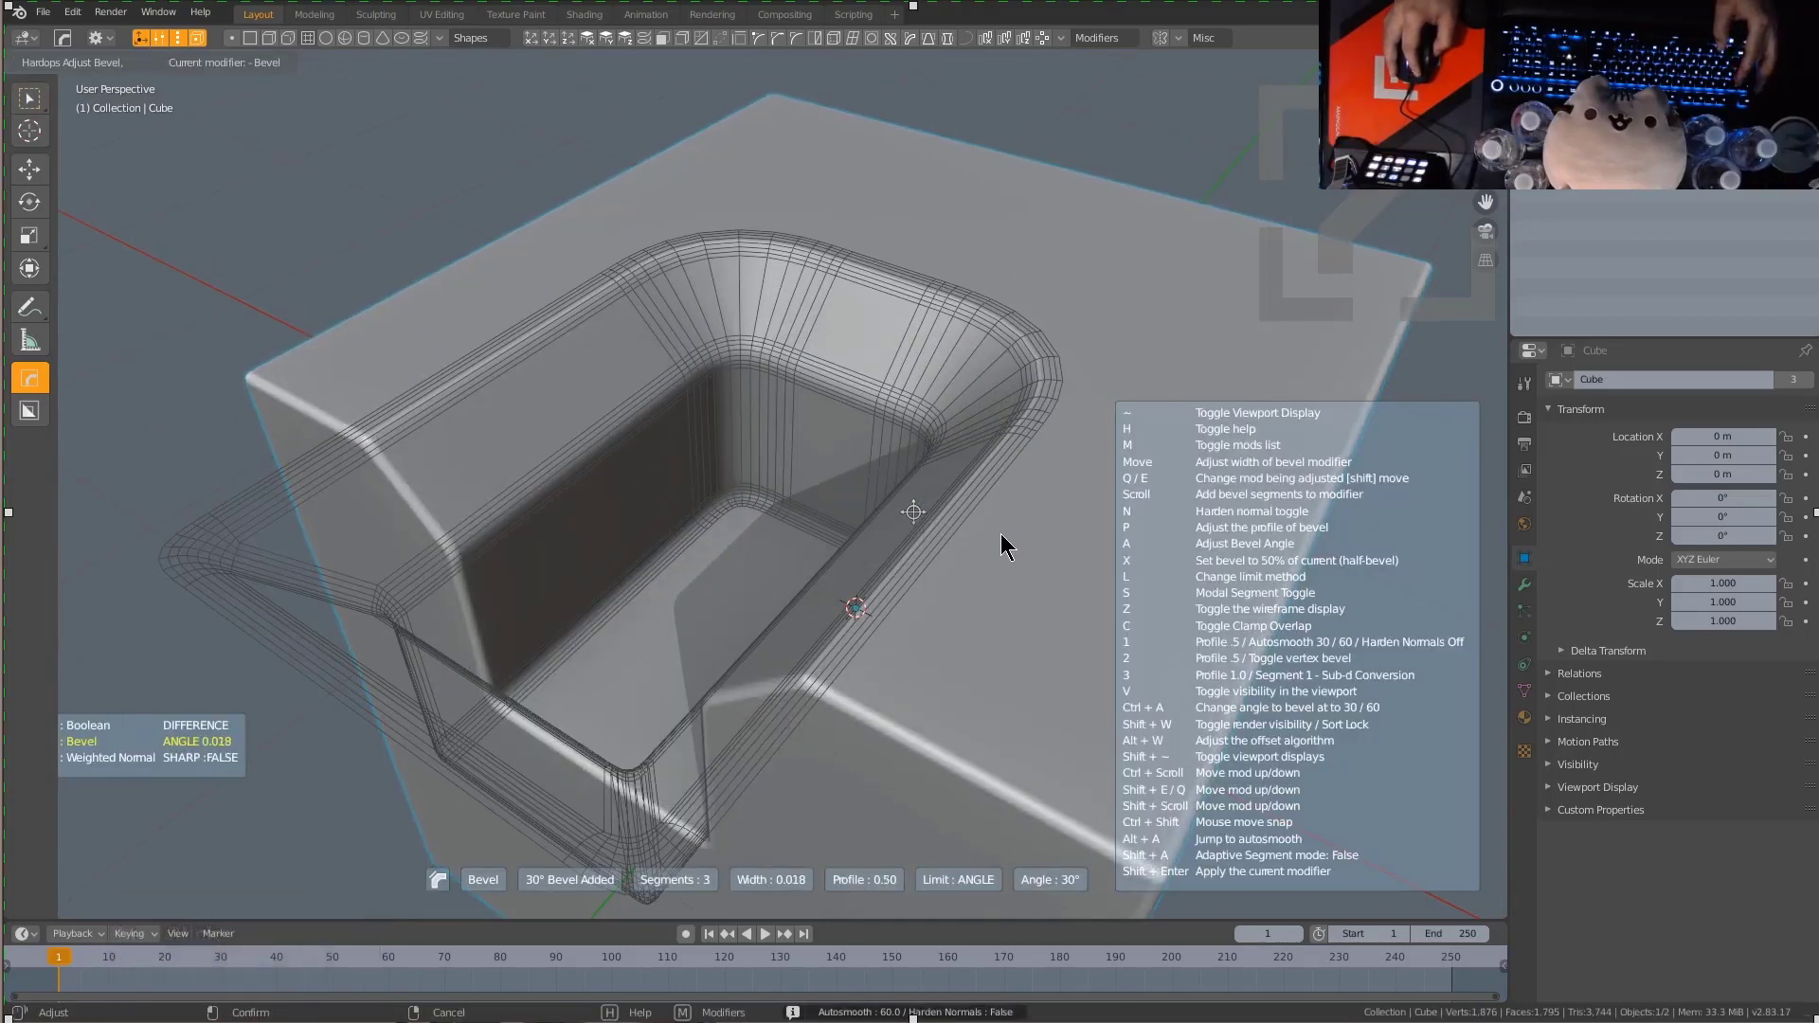
click(1003, 548)
Adjust the cube's edge bevel with the HardOps viewport handle and inspect the bevelled notch.
scroll(973, 536, down, 3)
middle_drag(882, 521, 1028, 561)
key(q)
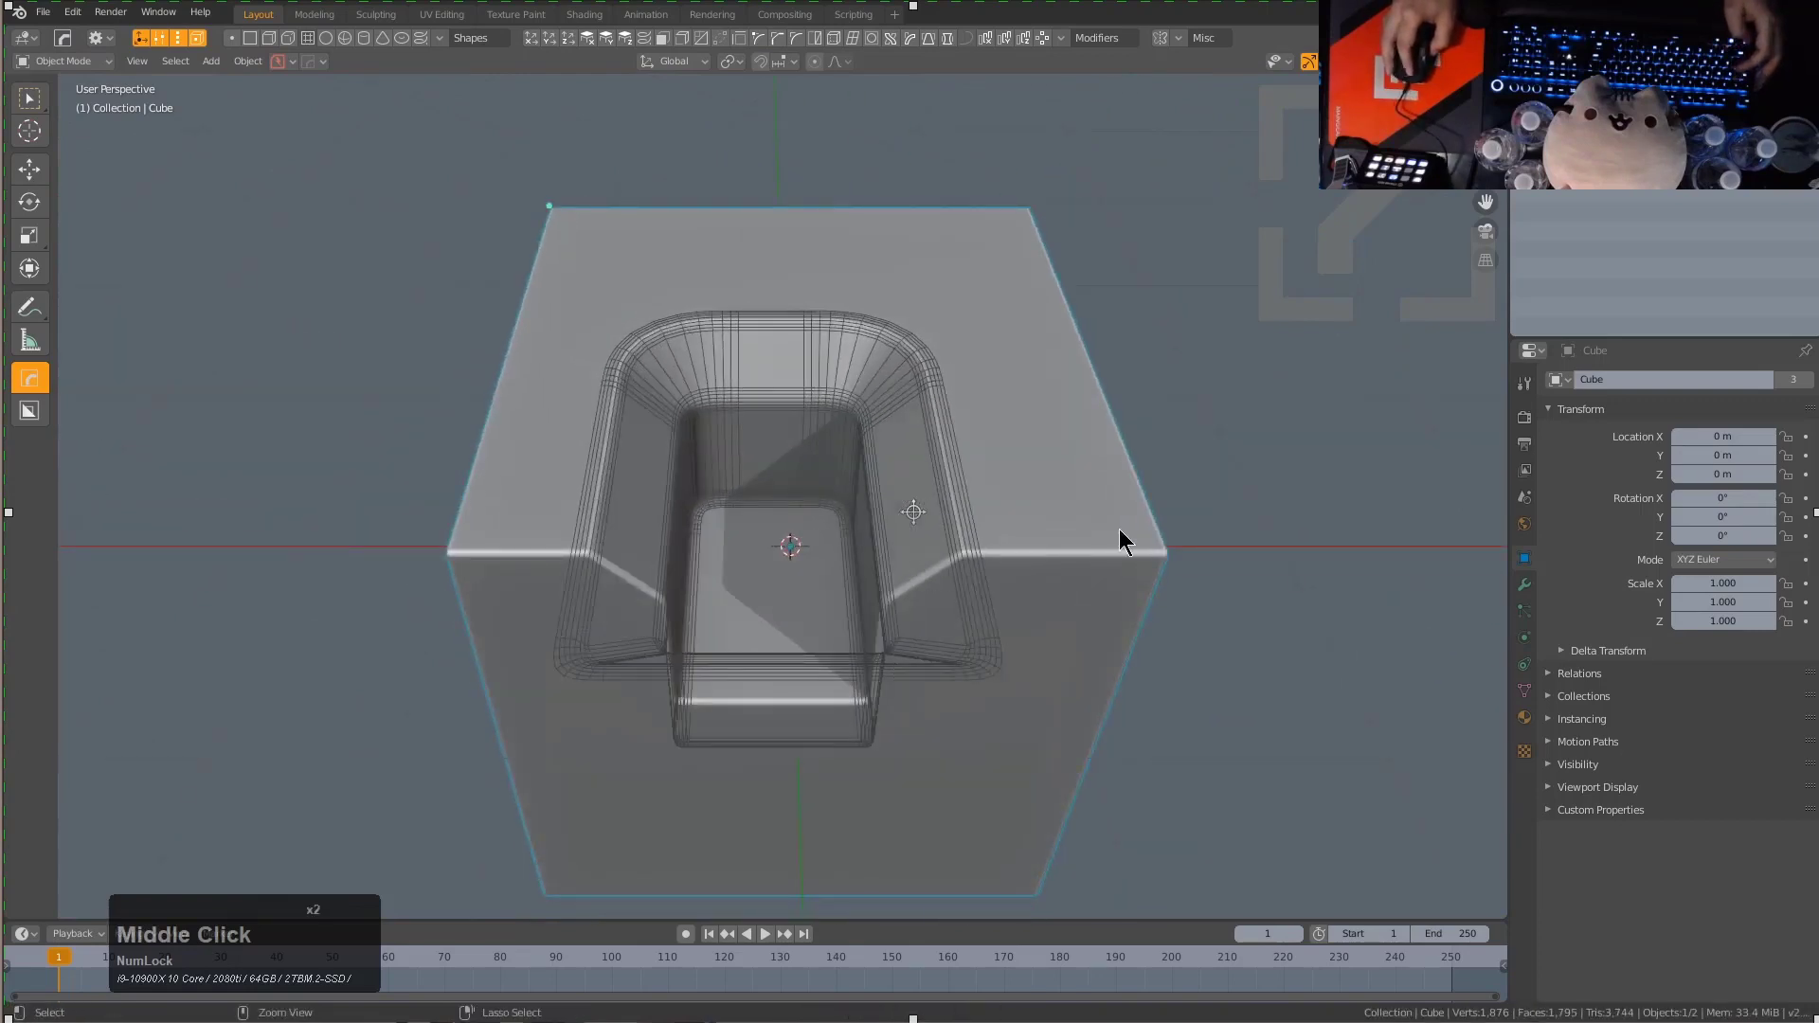
drag(547, 204, 559, 237)
scroll(663, 426, up, 3)
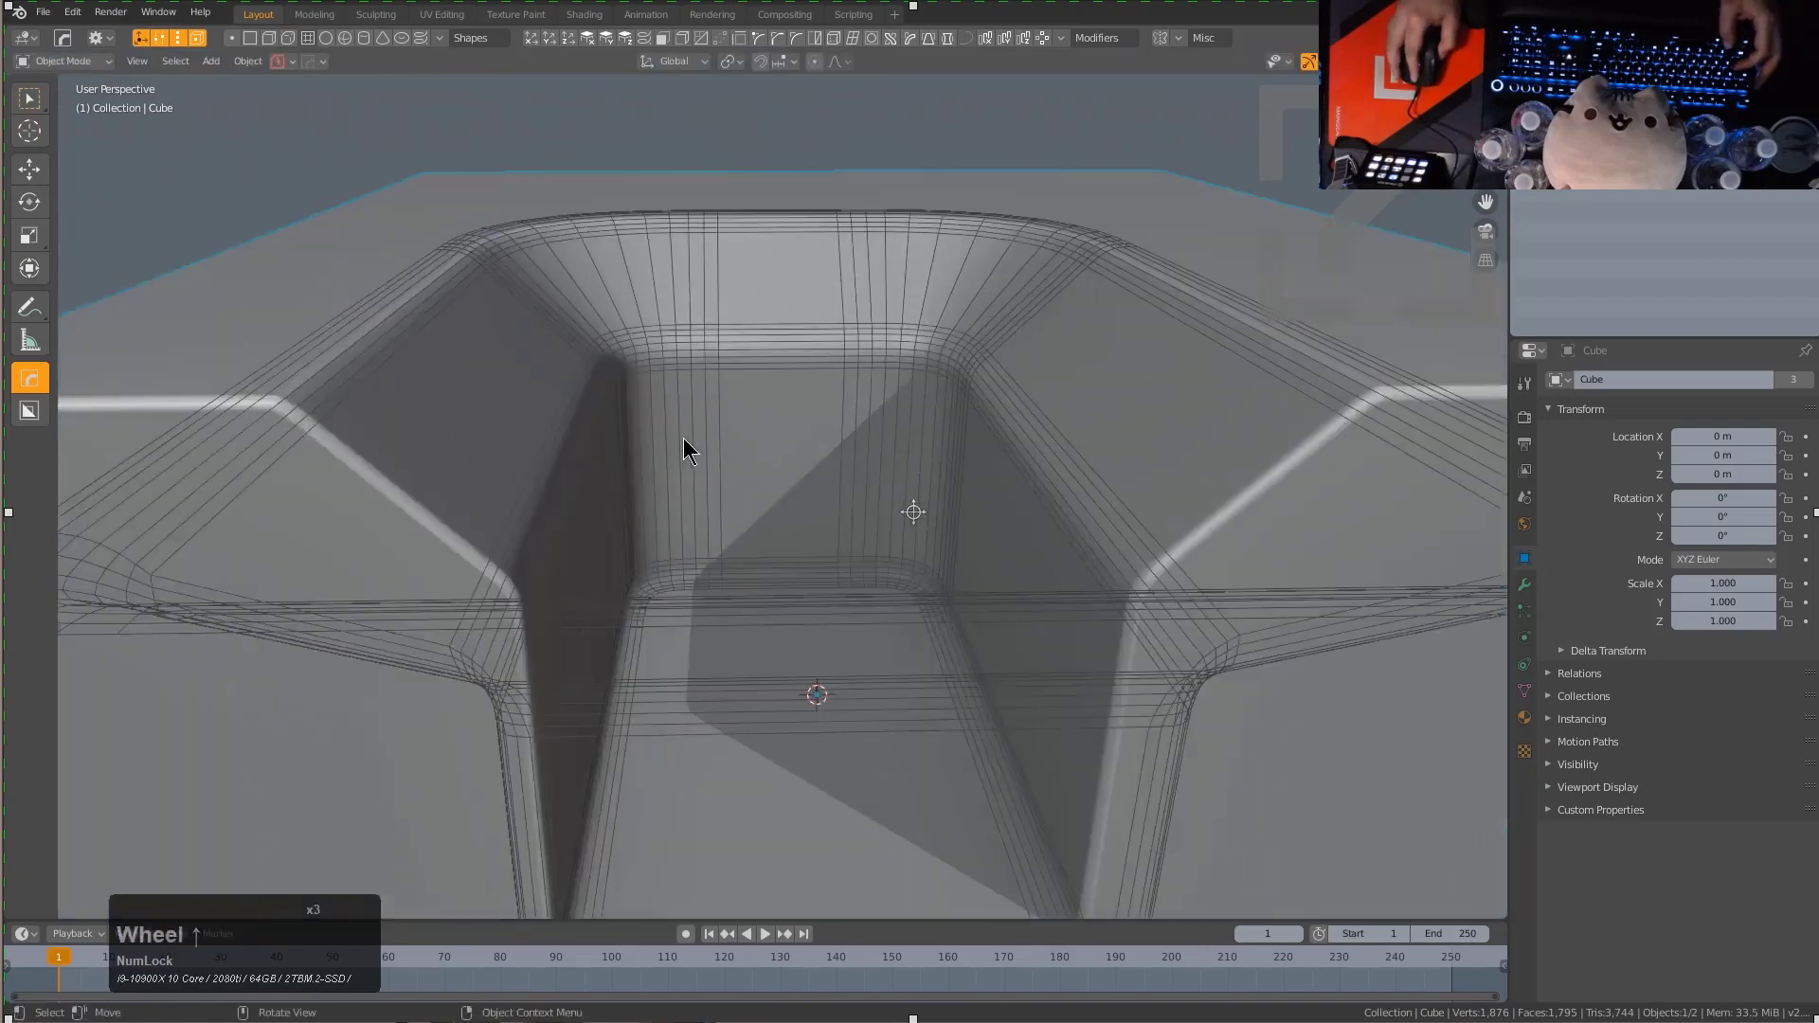
scroll(815, 520, down, 2)
middle_drag(834, 518, 1176, 524)
Select the cutter and adjust the width of its Bevel.001 in the viewport to about 0.2134.
click(366, 694)
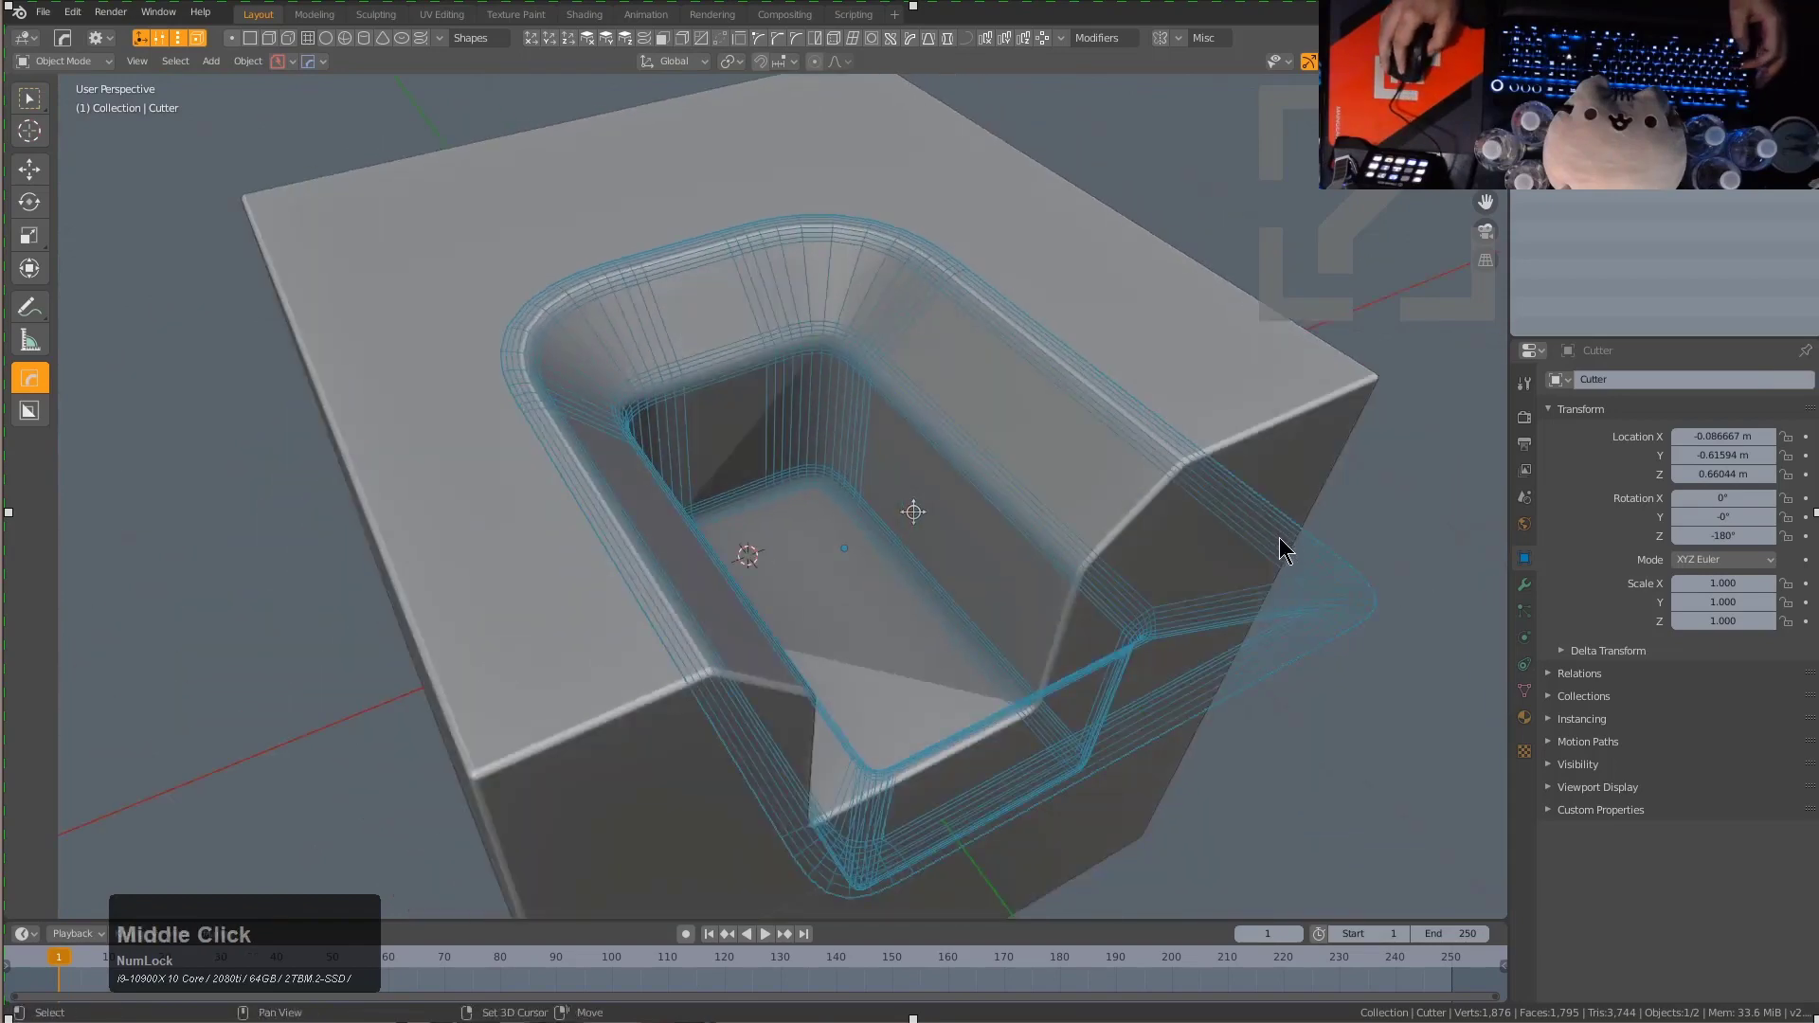
middle_drag(1281, 550, 1038, 531)
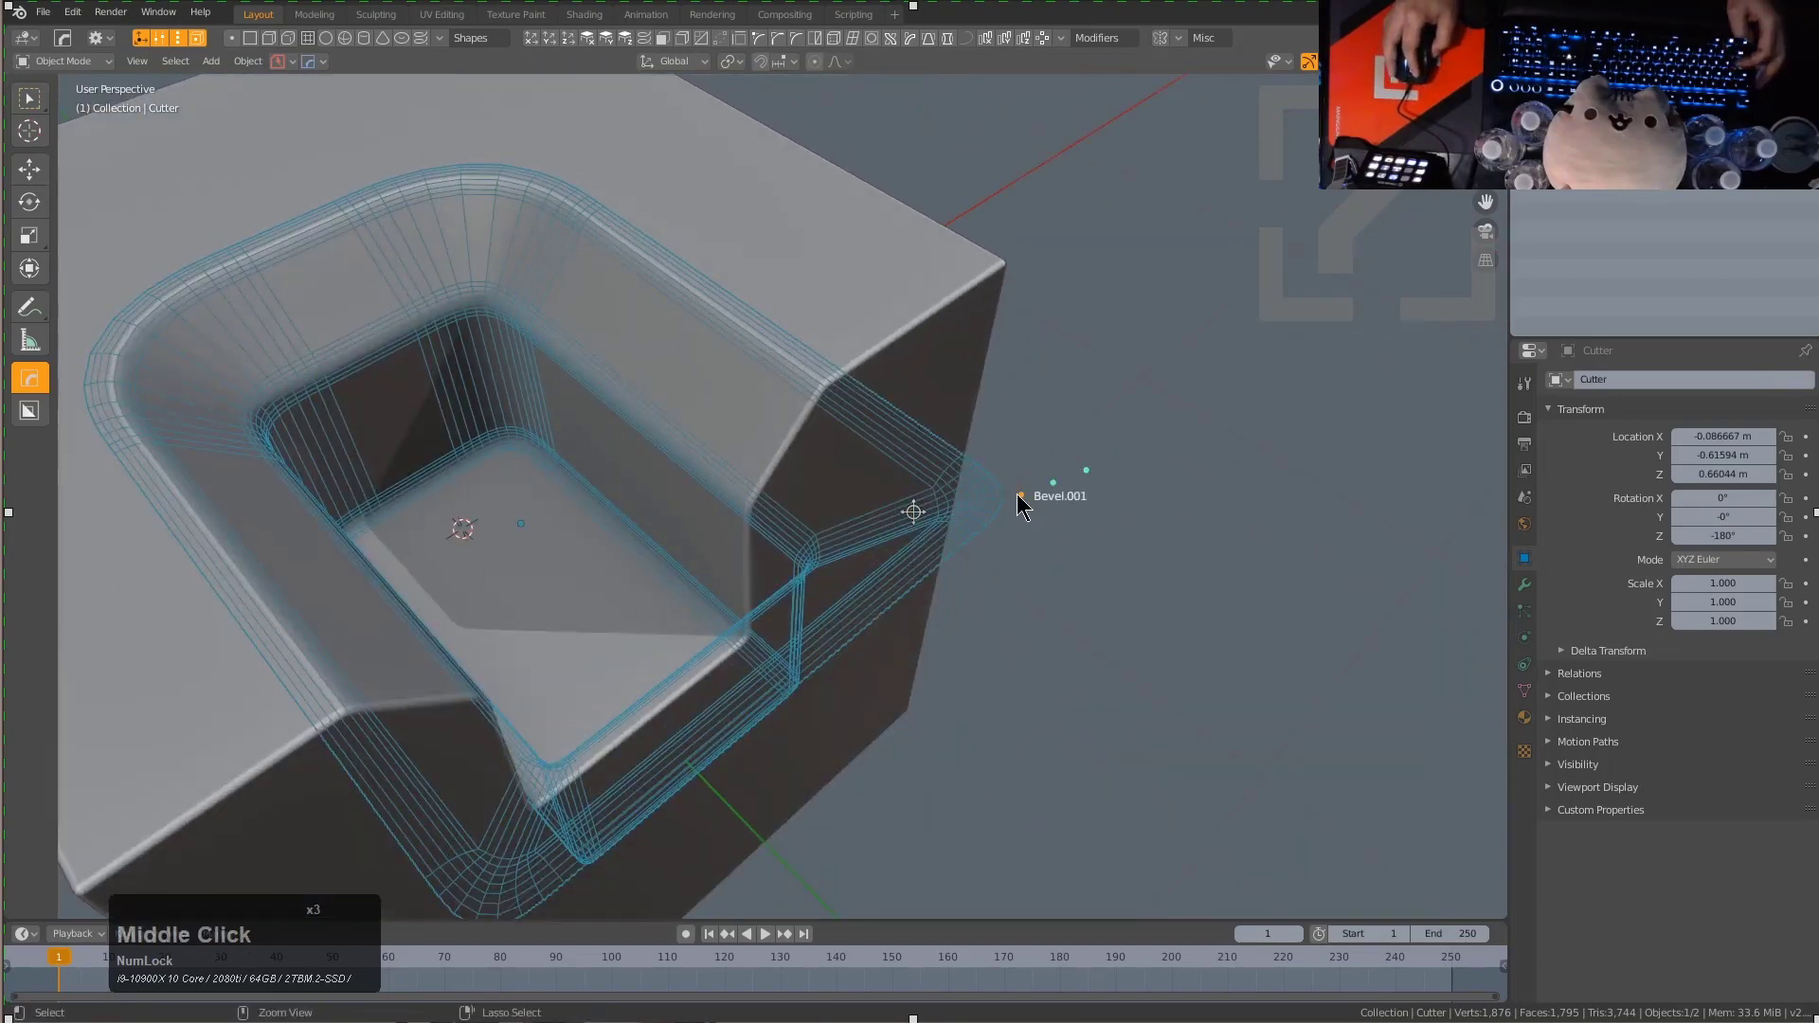
click(1020, 498)
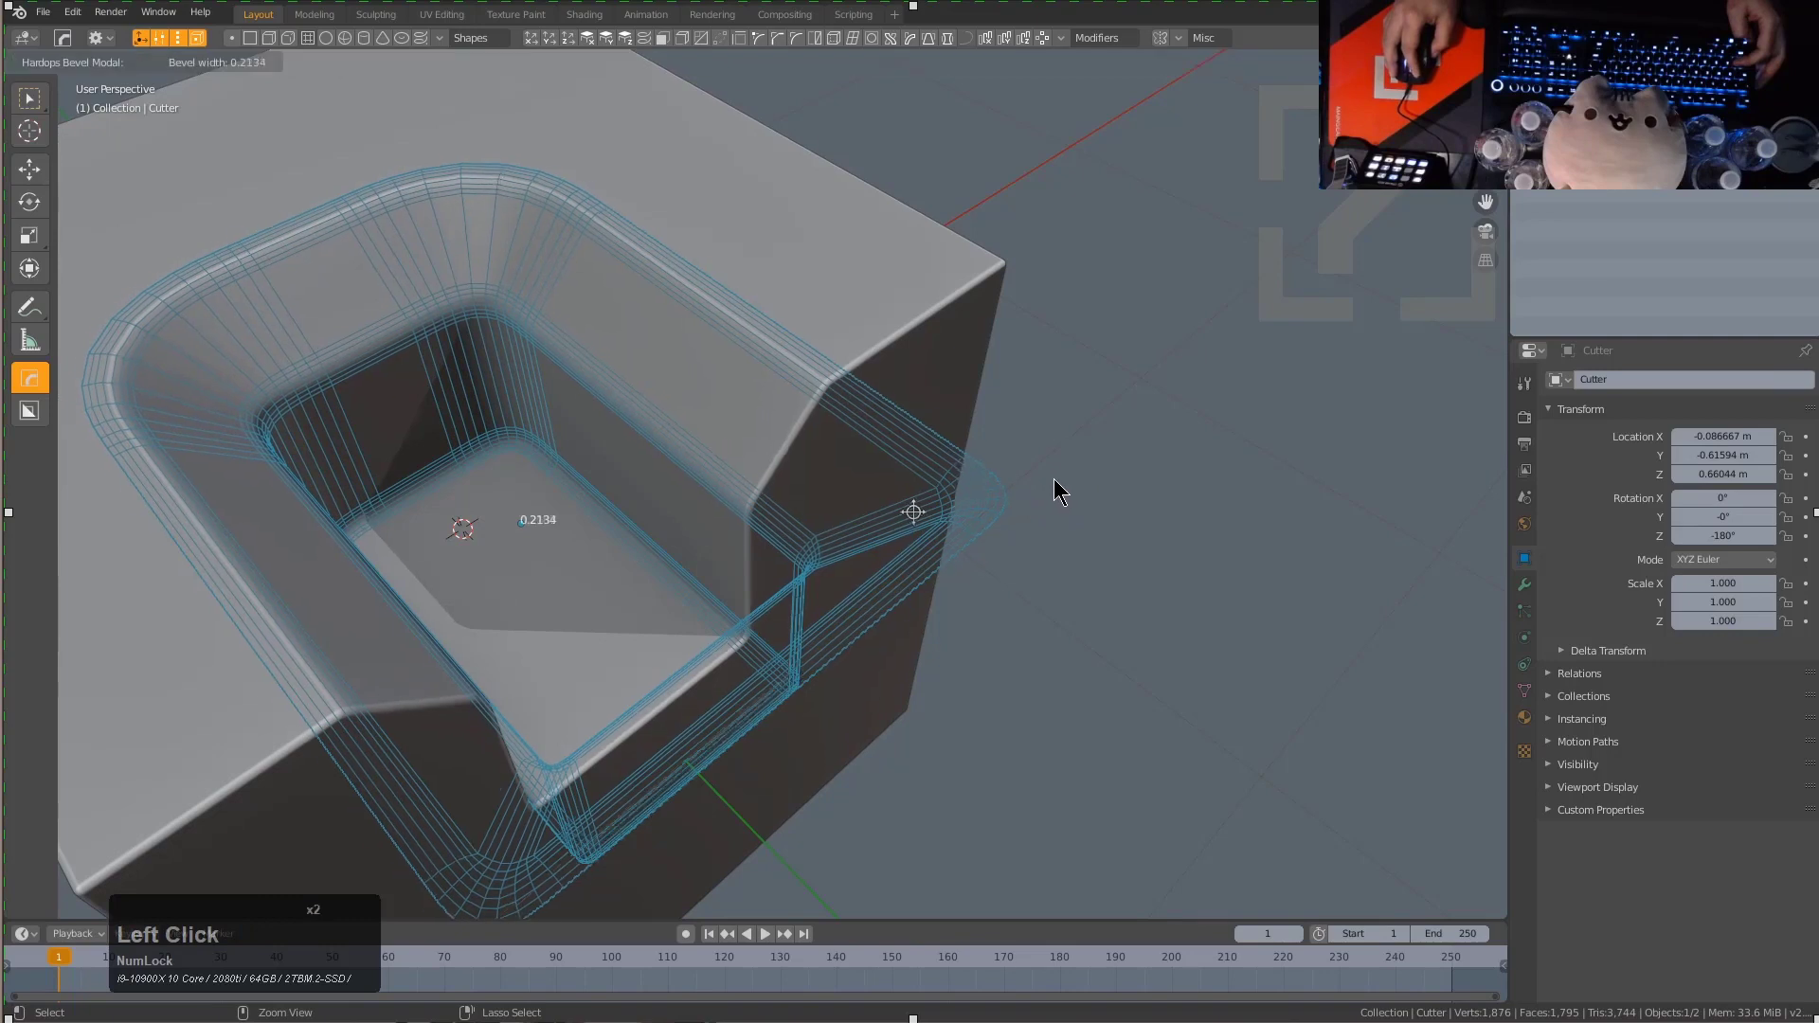